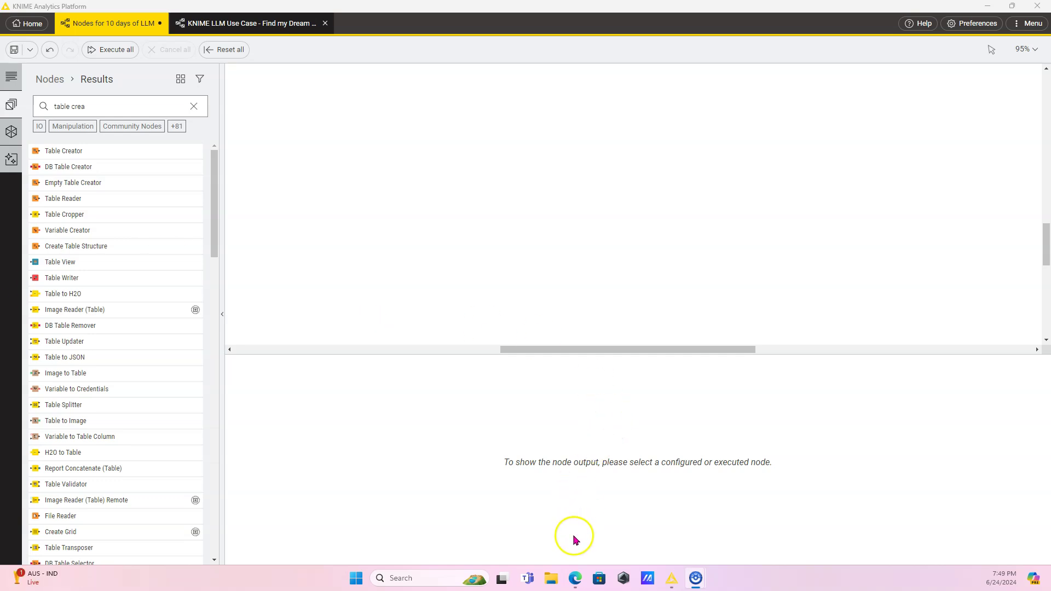
- Download the GPT4All Windows installer gpt4all-installer-win64.exe from gpt4all.io in Edge
mouse_move(571, 584)
click(134, 272)
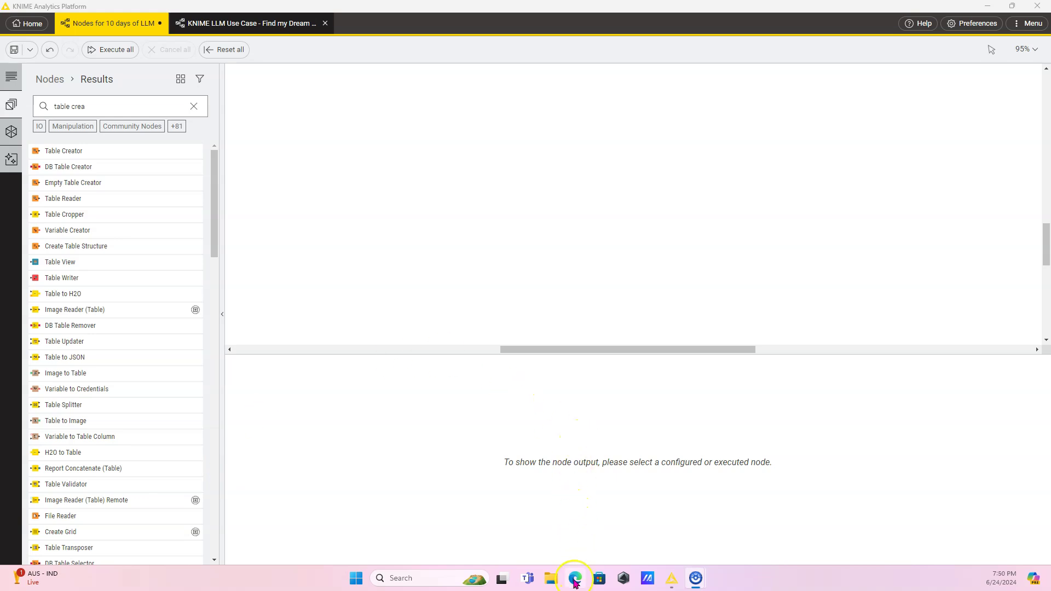
click(575, 578)
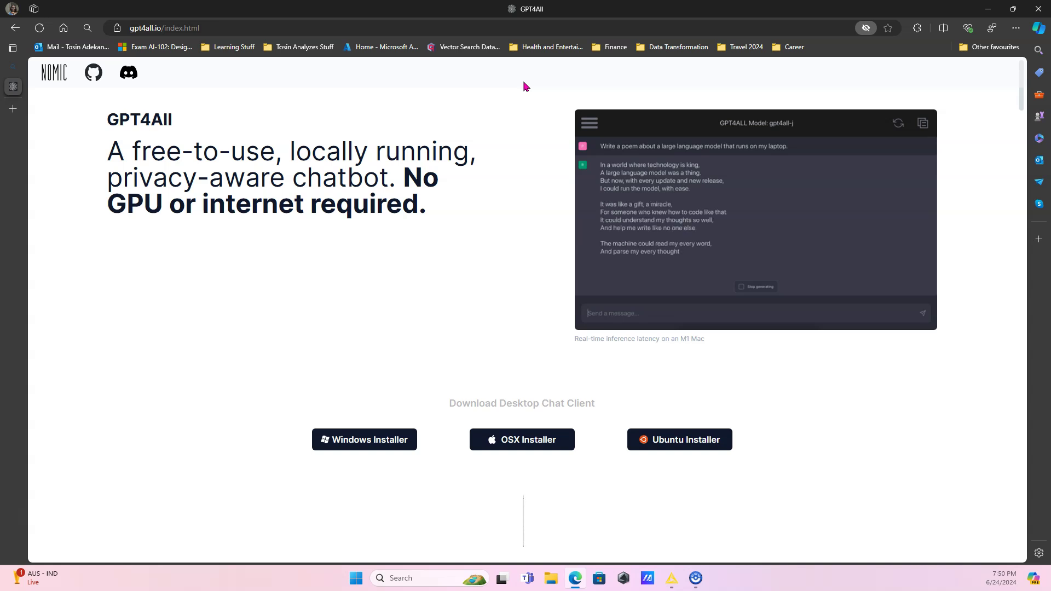
click(361, 448)
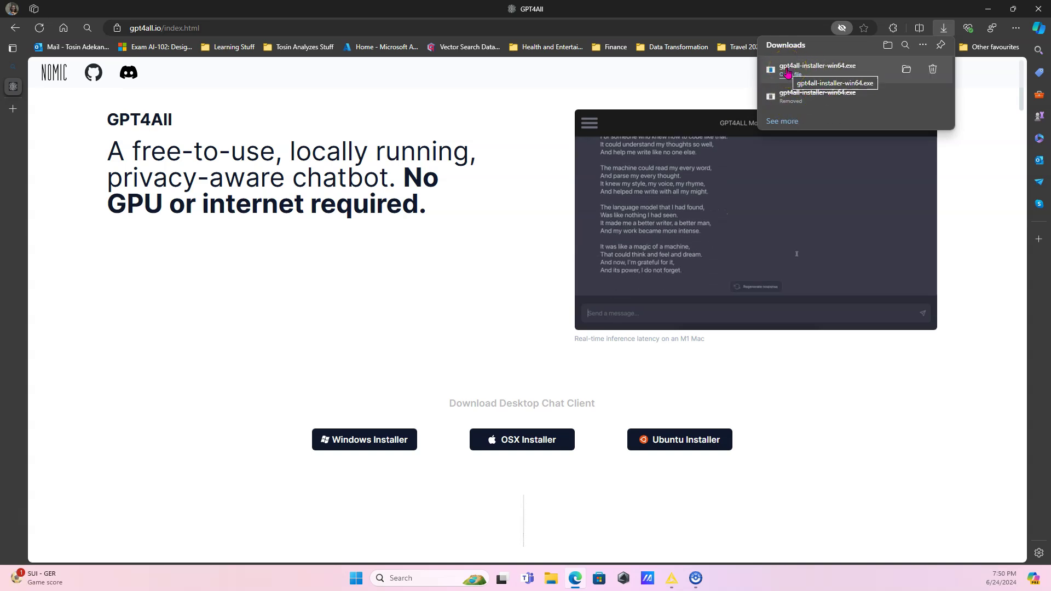
- Launch the downloaded GPT4All installer and continue past the welcome page
click(802, 82)
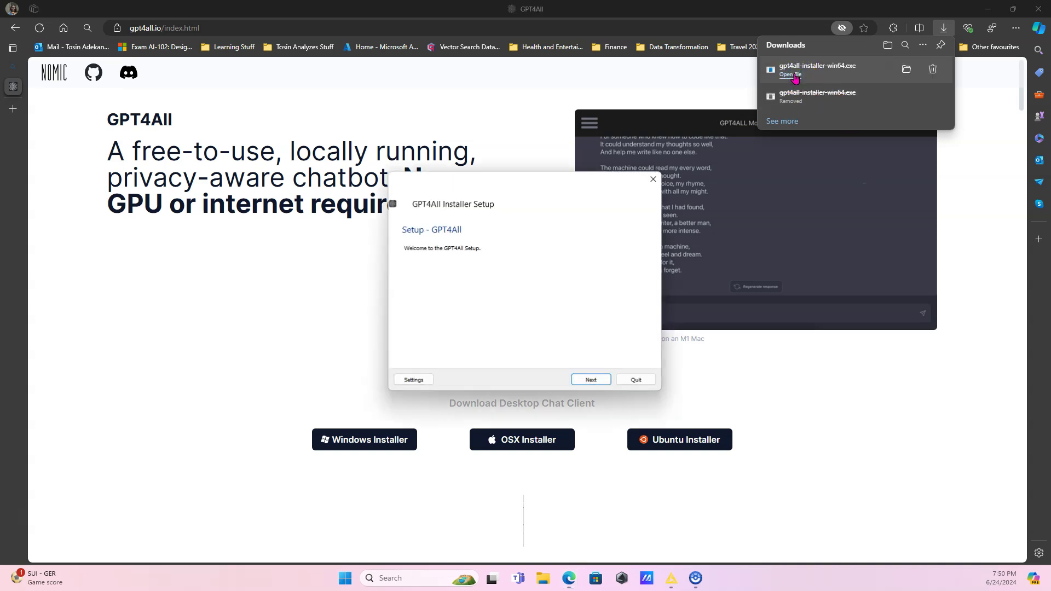
click(634, 262)
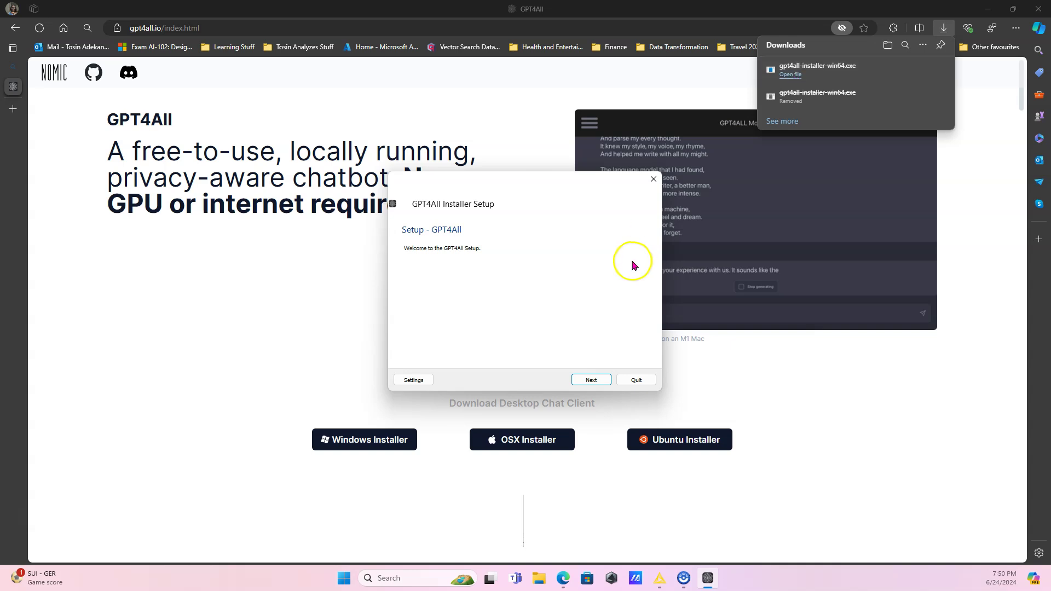
click(590, 383)
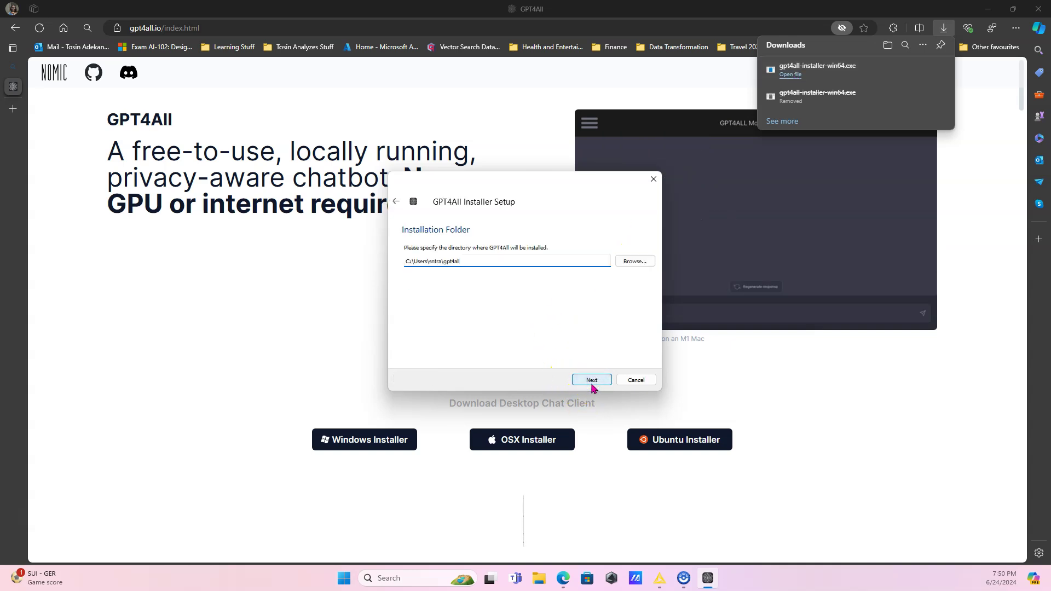
mouse_move(480, 262)
mouse_down()
mouse_move(427, 263)
mouse_move(497, 263)
mouse_up()
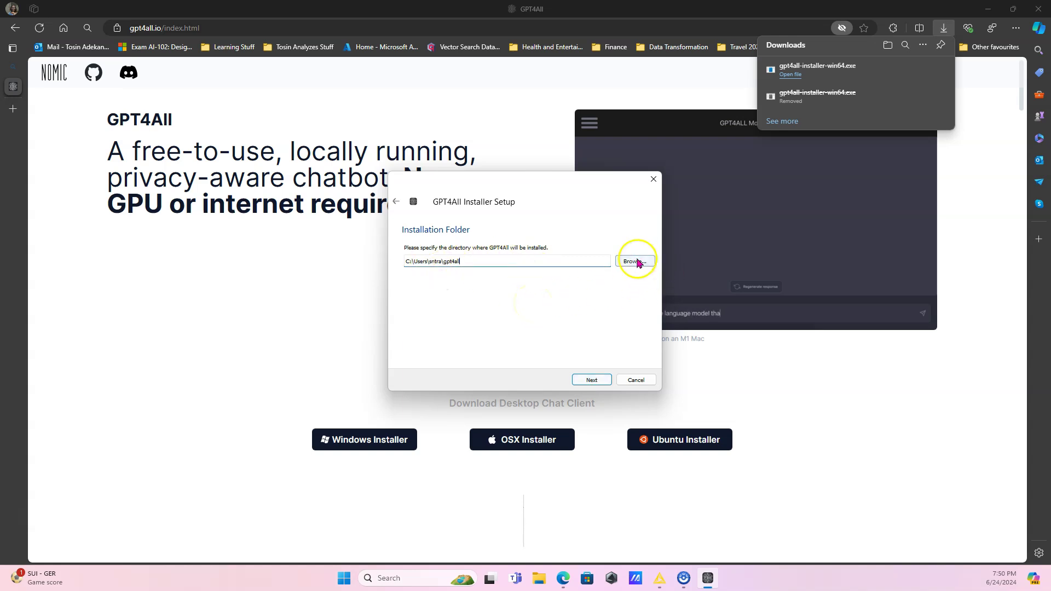
- Keep the default folder, components and shortcuts, accept the license, and start installing GPT4All
click(591, 383)
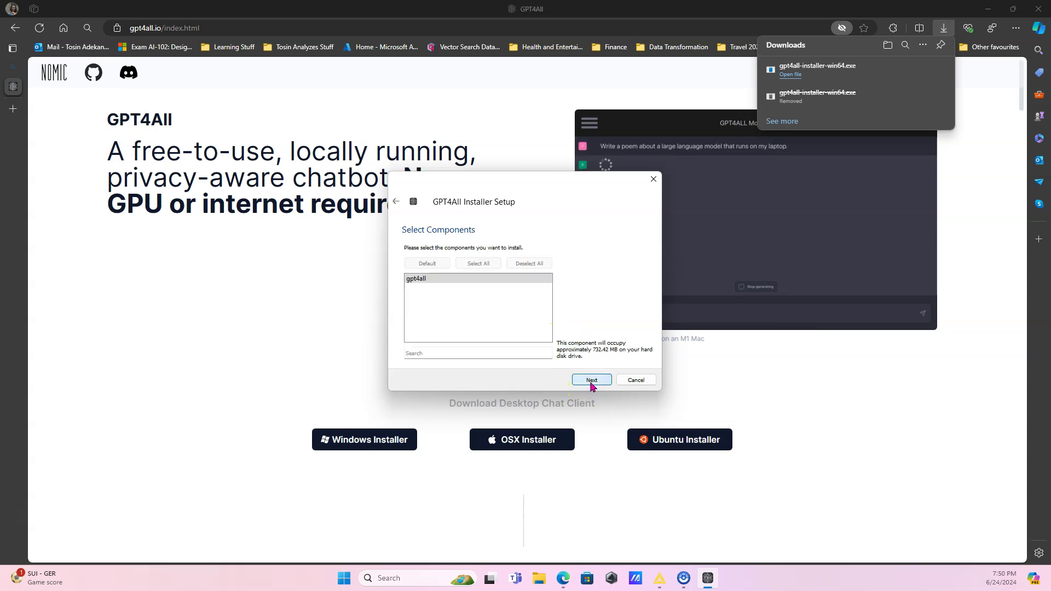
click(591, 383)
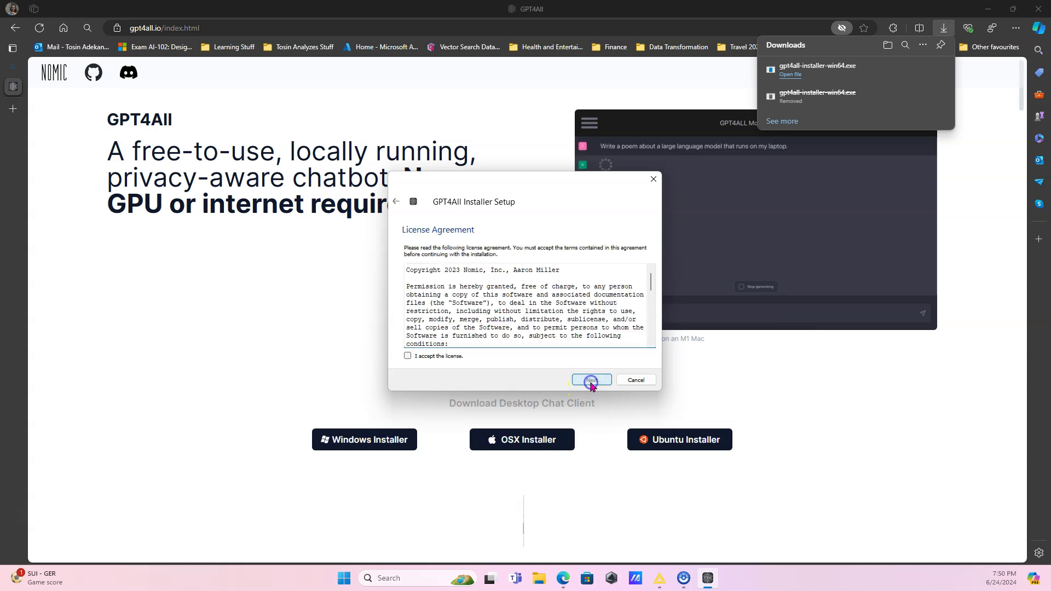
click(406, 355)
click(599, 380)
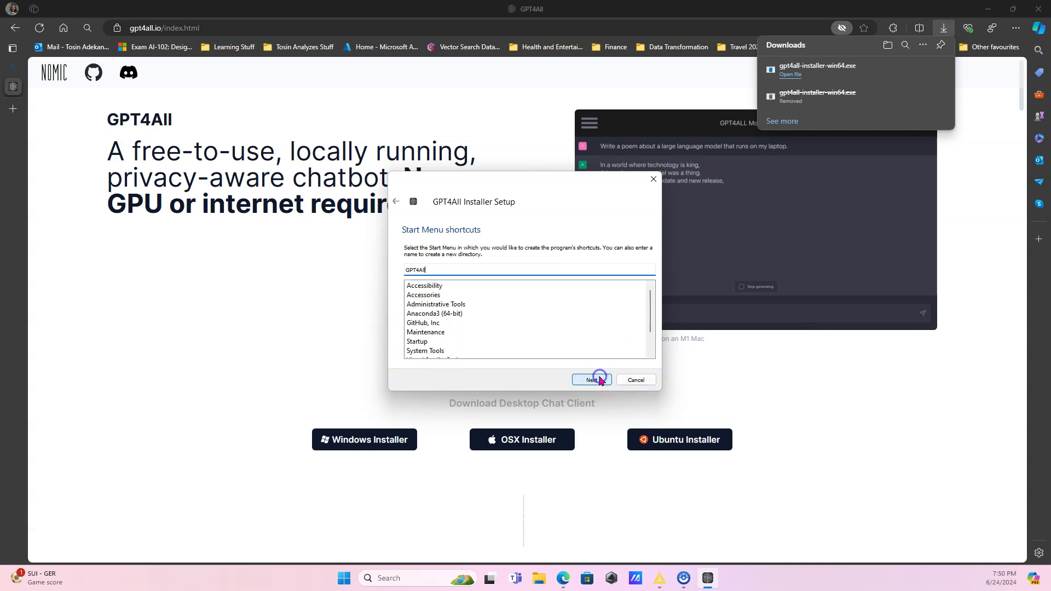
click(598, 381)
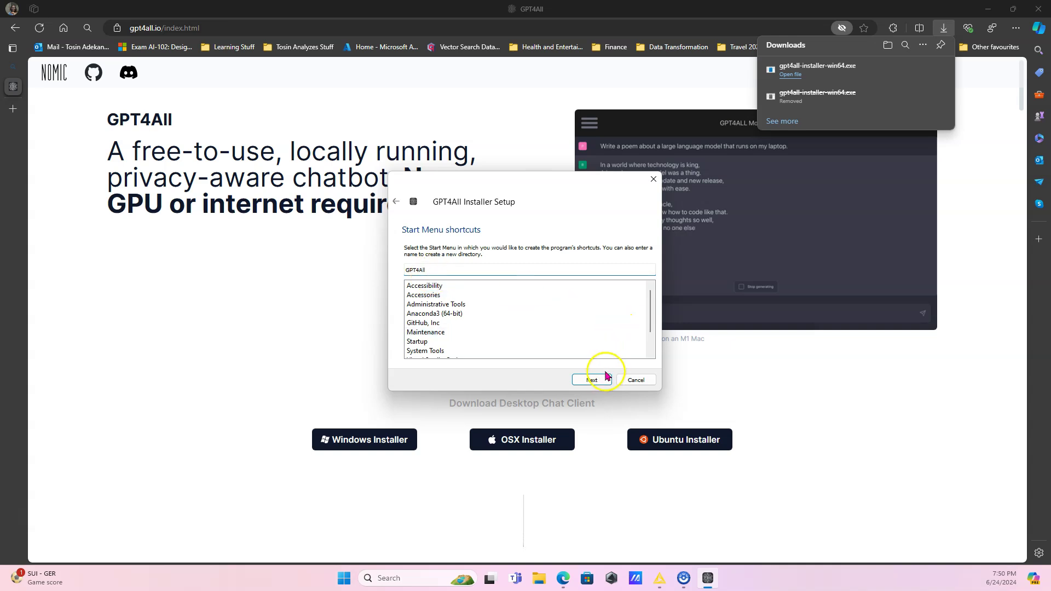
click(597, 381)
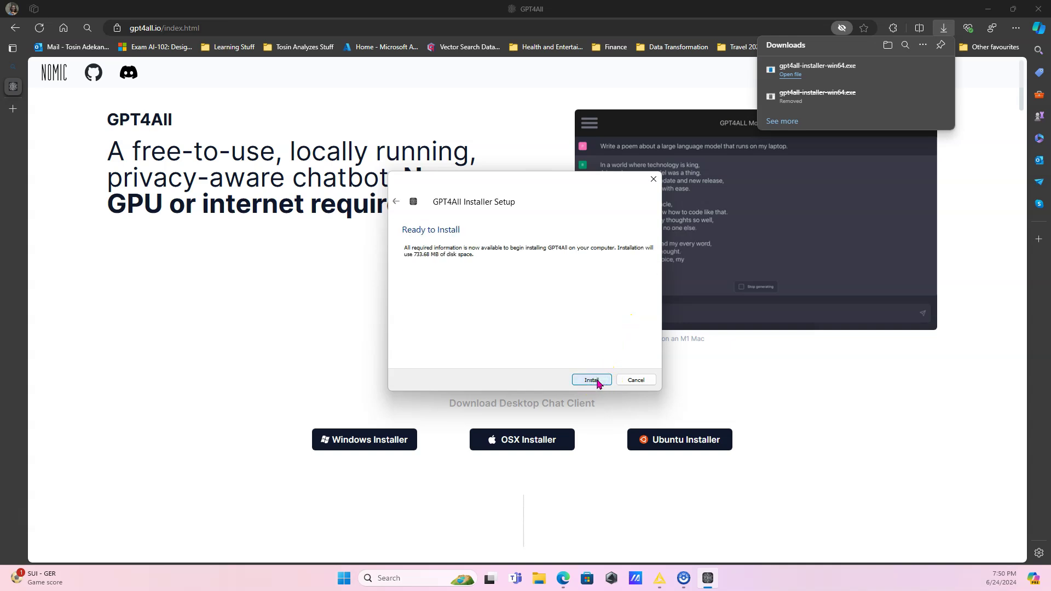
click(598, 382)
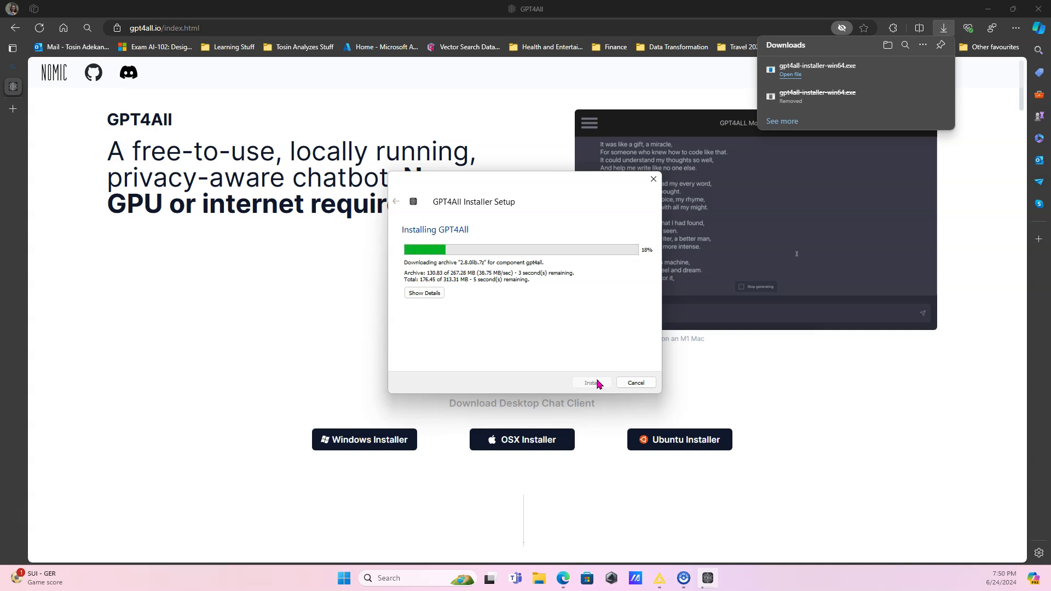
- Place a Table Creator node on the KNIME canvas
click(660, 581)
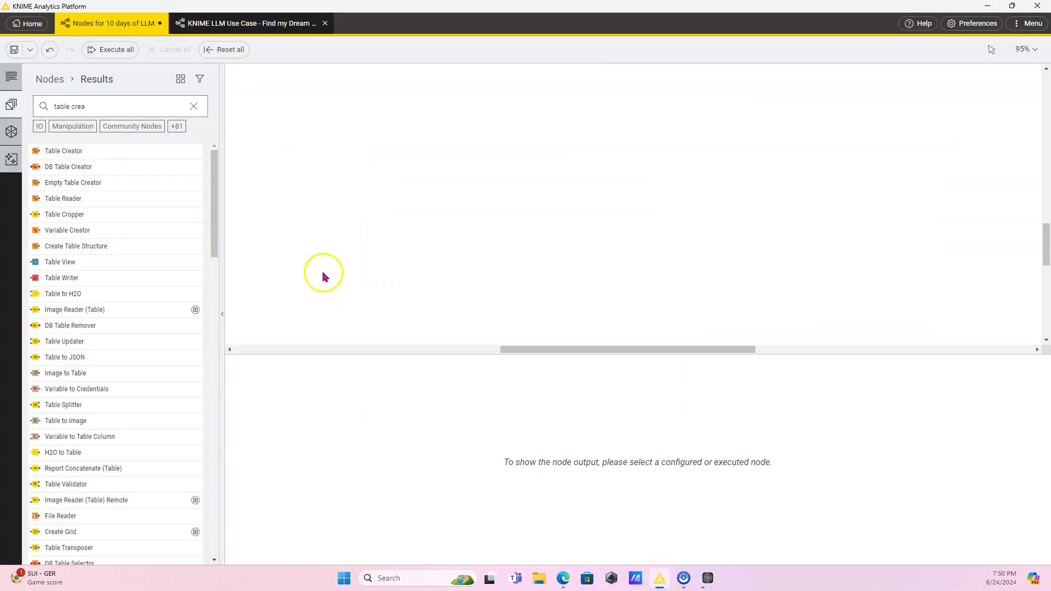
triple_click(97, 106)
drag(65, 150, 468, 236)
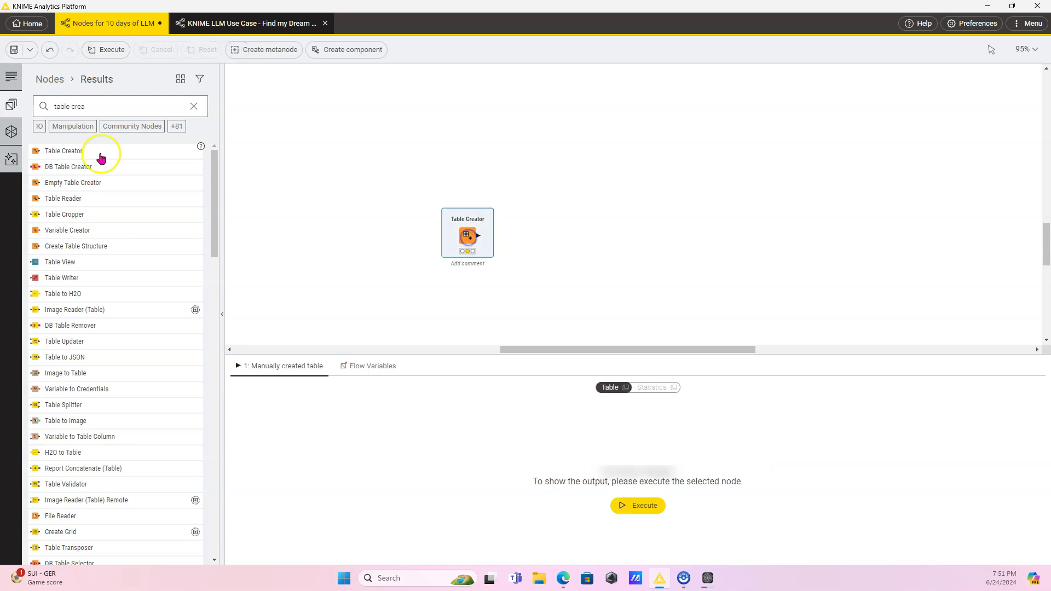
- Search 'gpt' and add GPT4All Chat Model Connector and GPT4All Embeddings Connector beside Table Creator
triple_click(105, 108)
text(gpt)
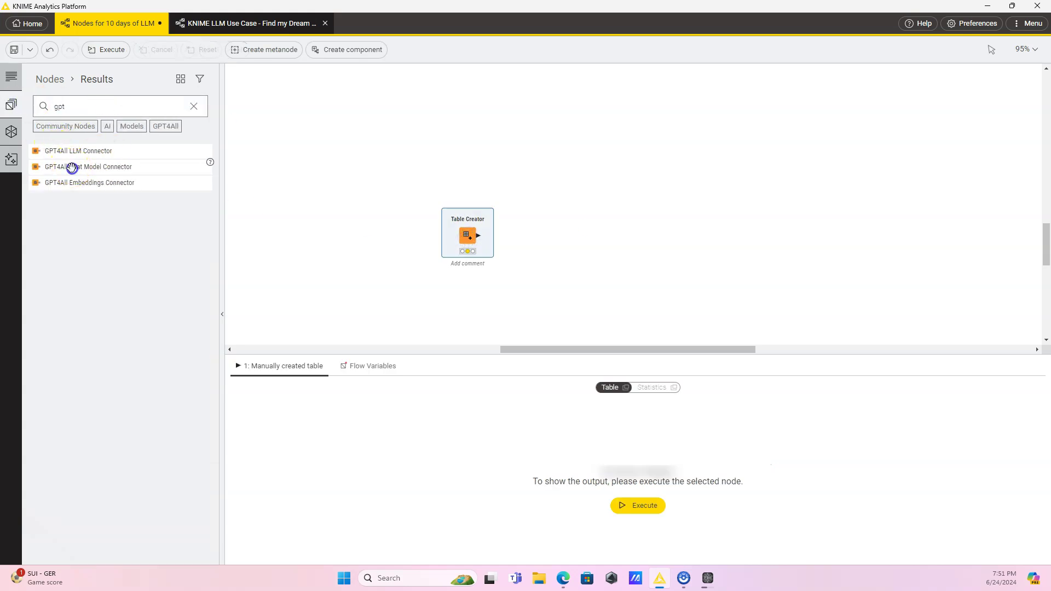
drag(72, 166, 458, 146)
click(138, 186)
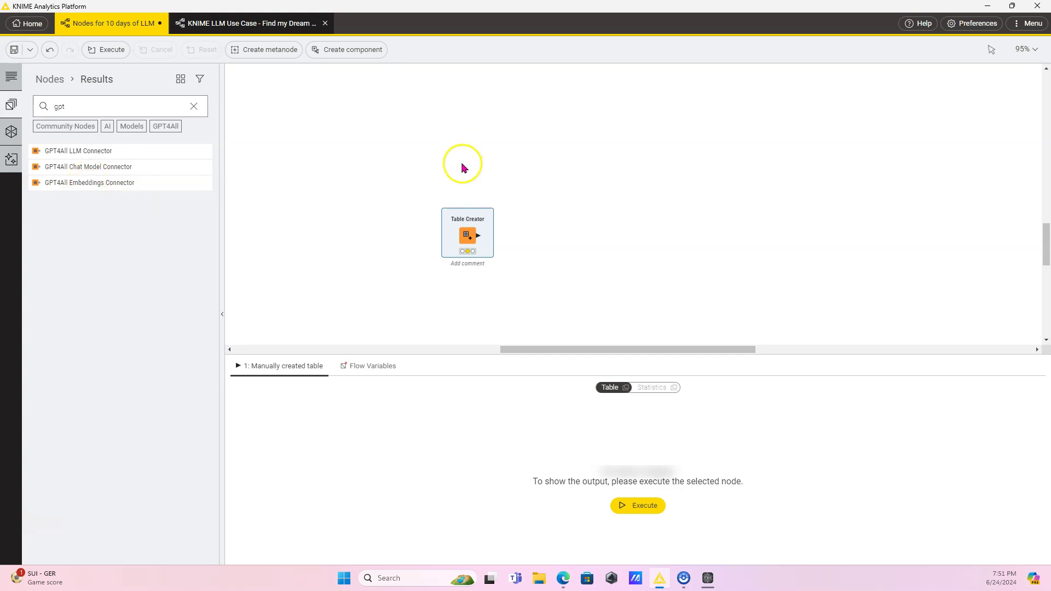
mouse_move(476, 206)
drag(484, 209, 457, 151)
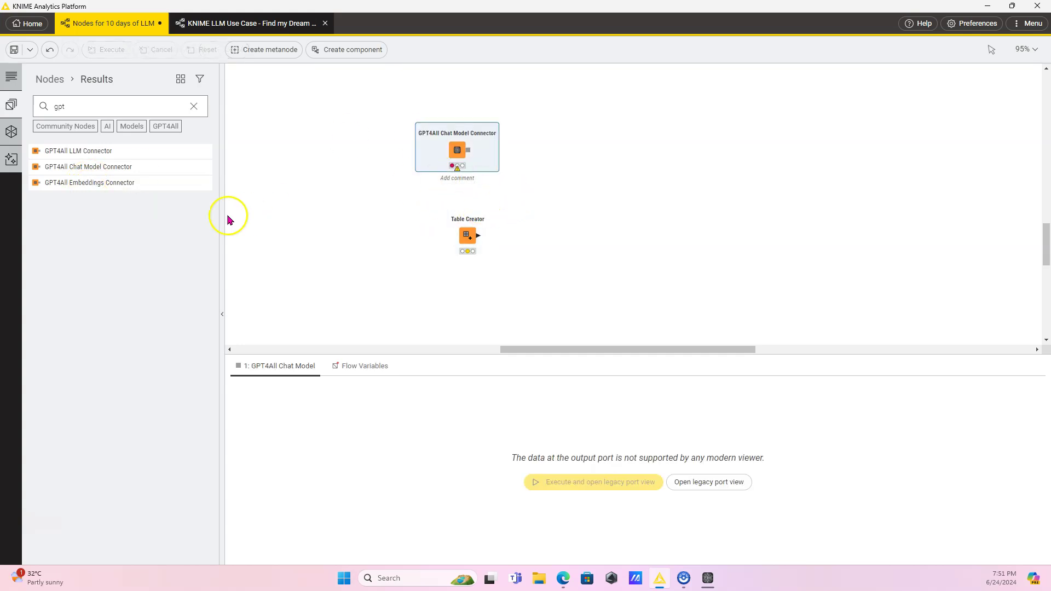
drag(87, 185, 535, 220)
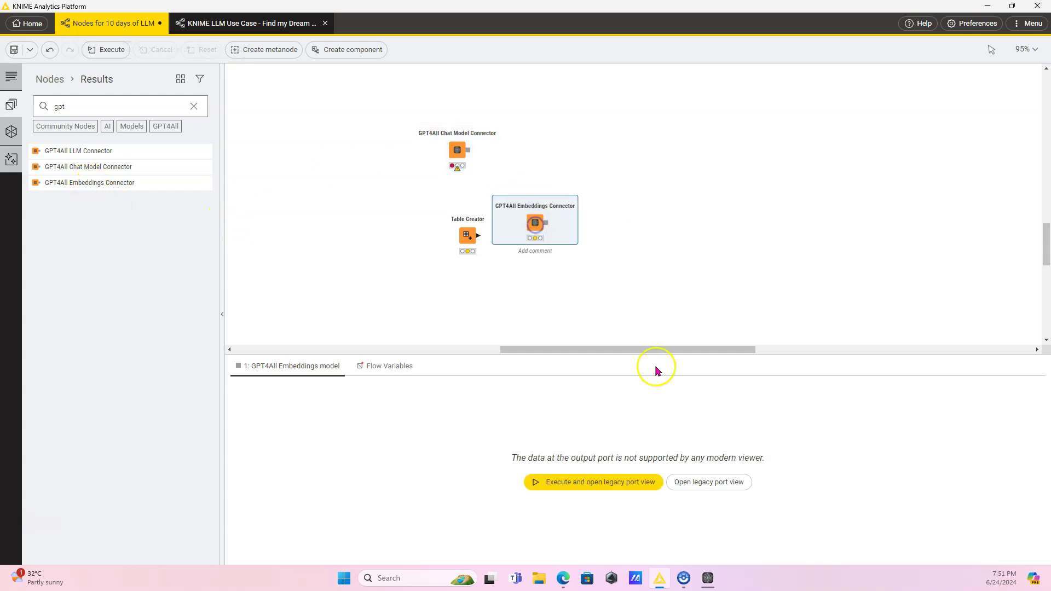
- Finish the GPT4All installer and launch the GPT4All app from Windows search
click(705, 583)
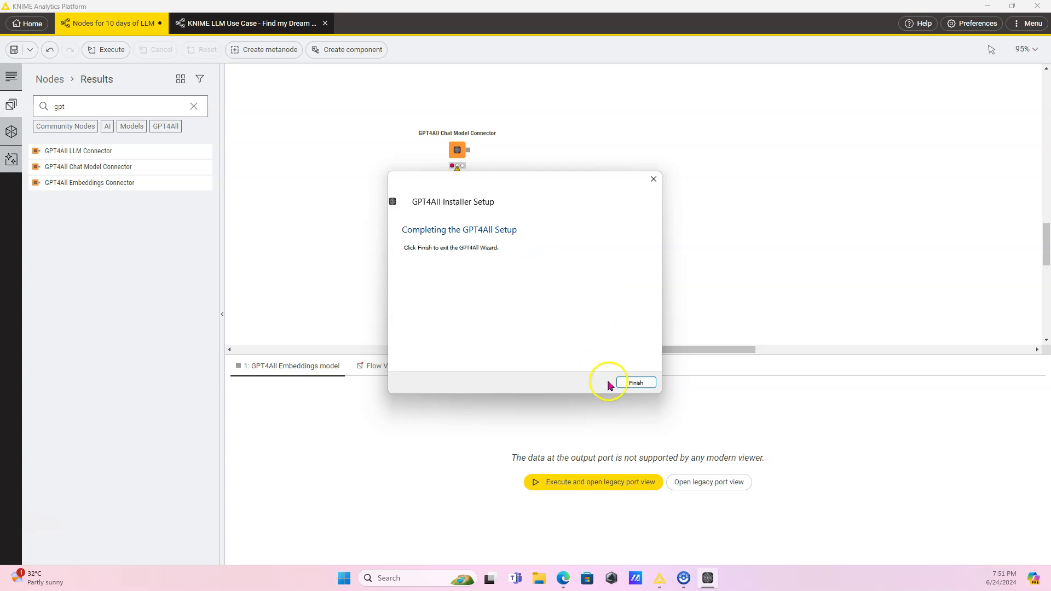
click(641, 384)
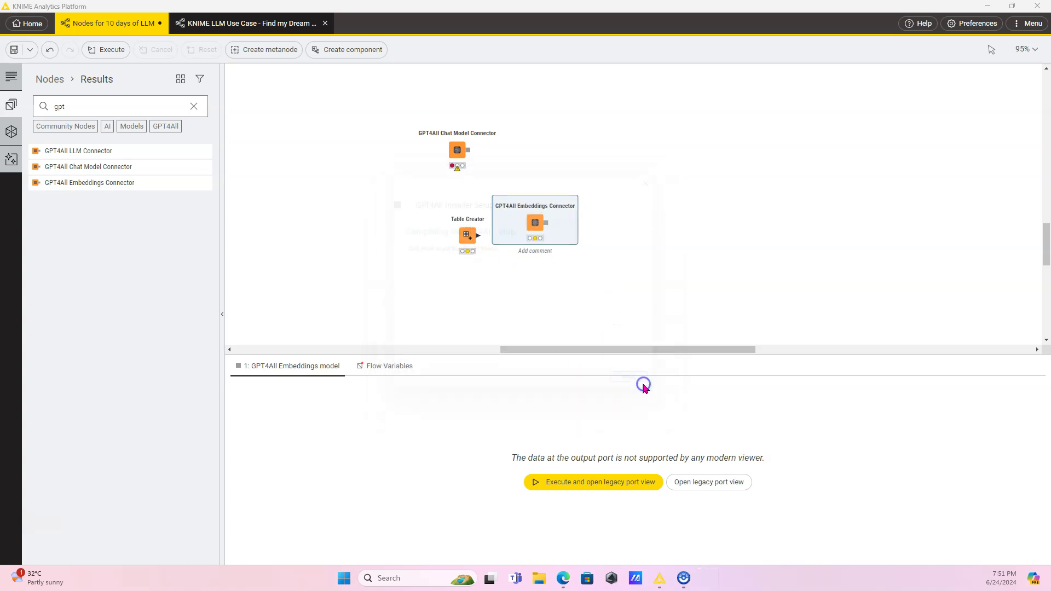
click(436, 574)
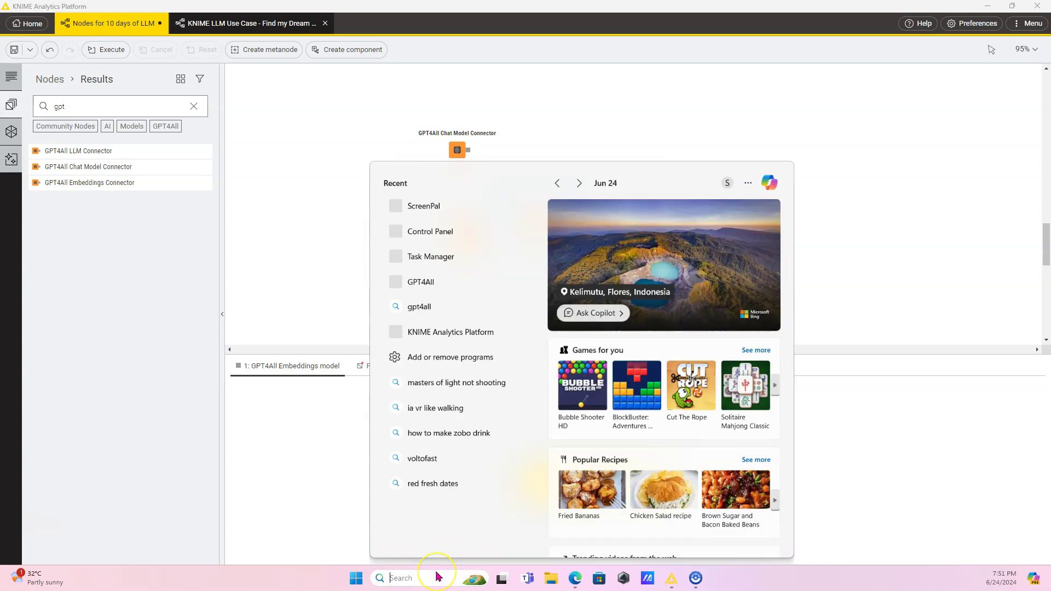
text(gpt)
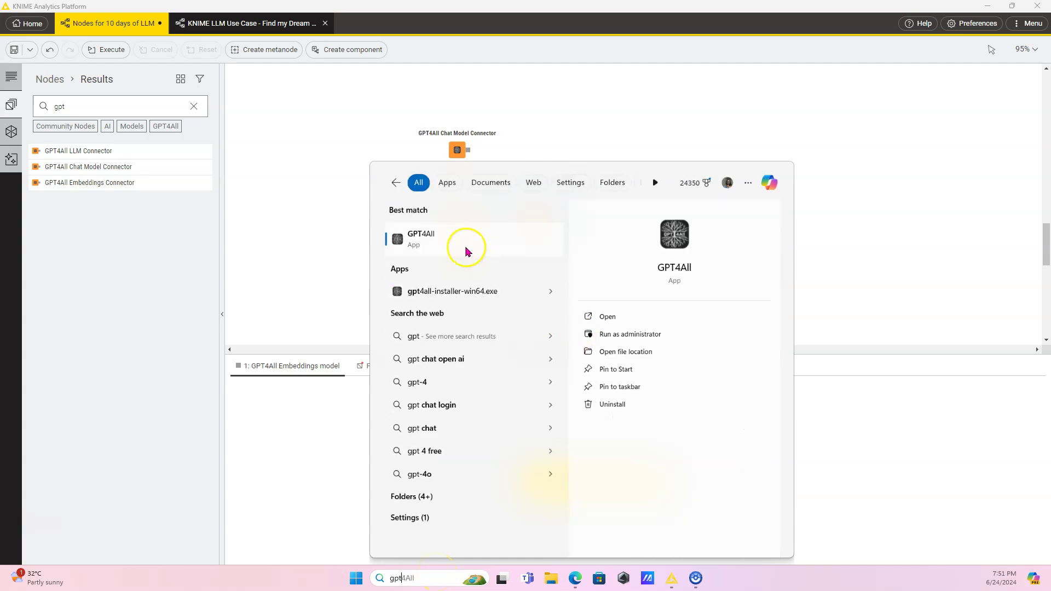
click(465, 250)
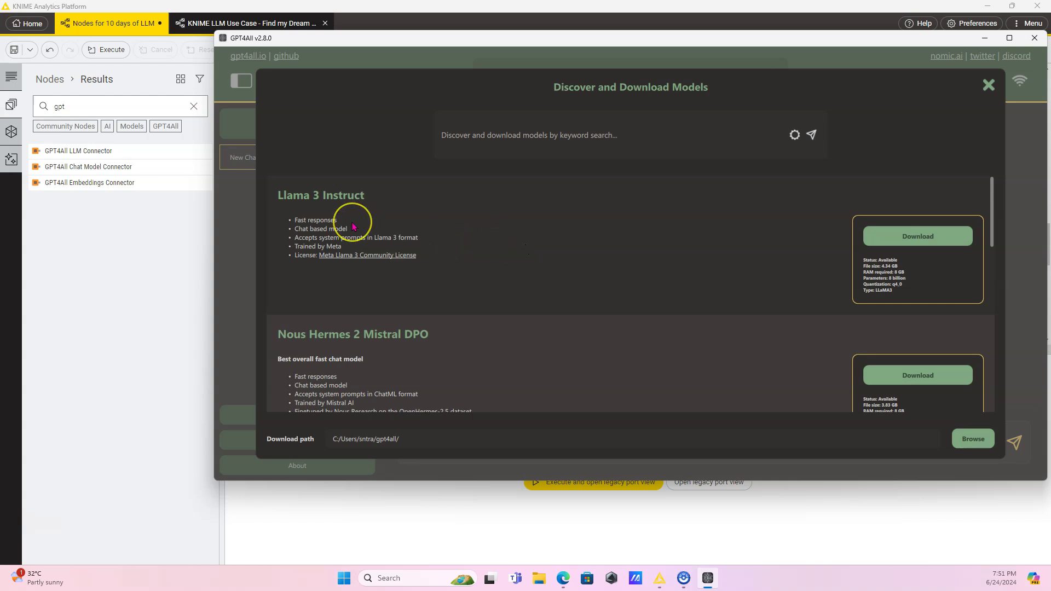
- Start downloading Nous Hermes 2 Mistral DPO from the model catalogue, then close the catalogue
scroll(500, 301, down, 5)
scroll(499, 302, down, 5)
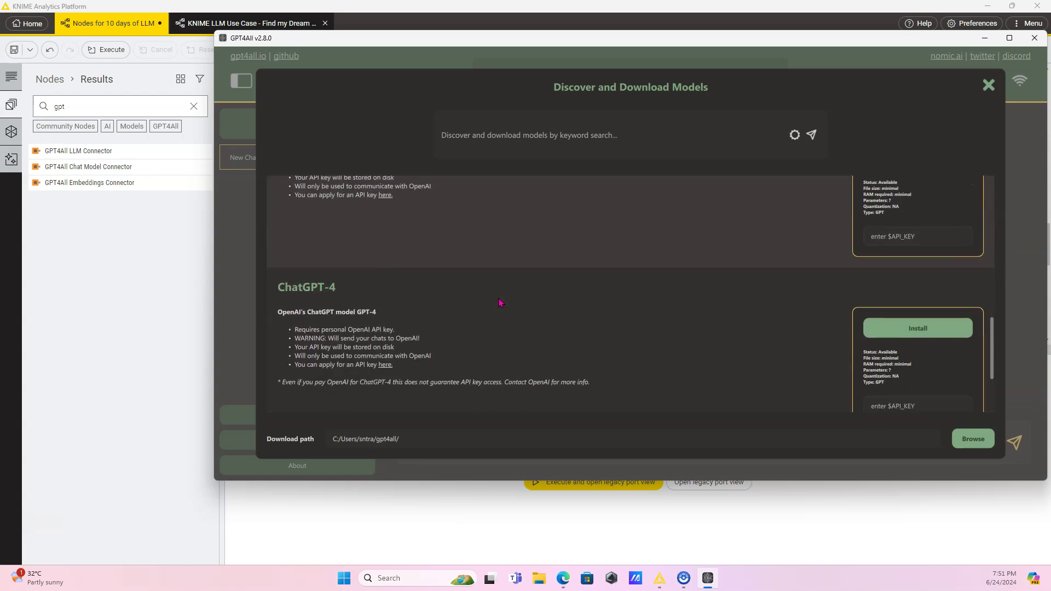
scroll(499, 303, up, 10)
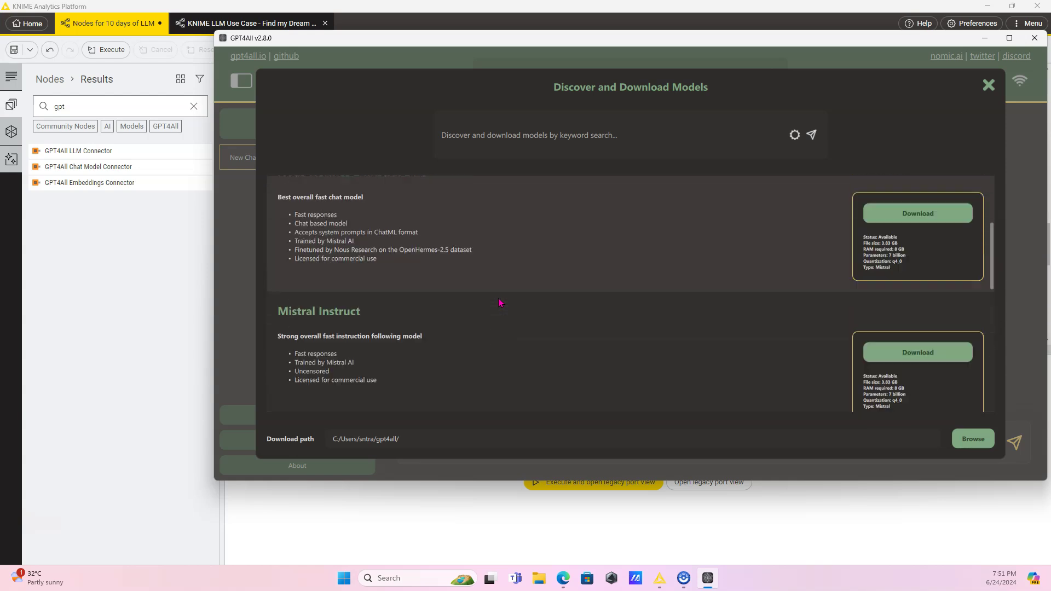
scroll(500, 301, up, 1)
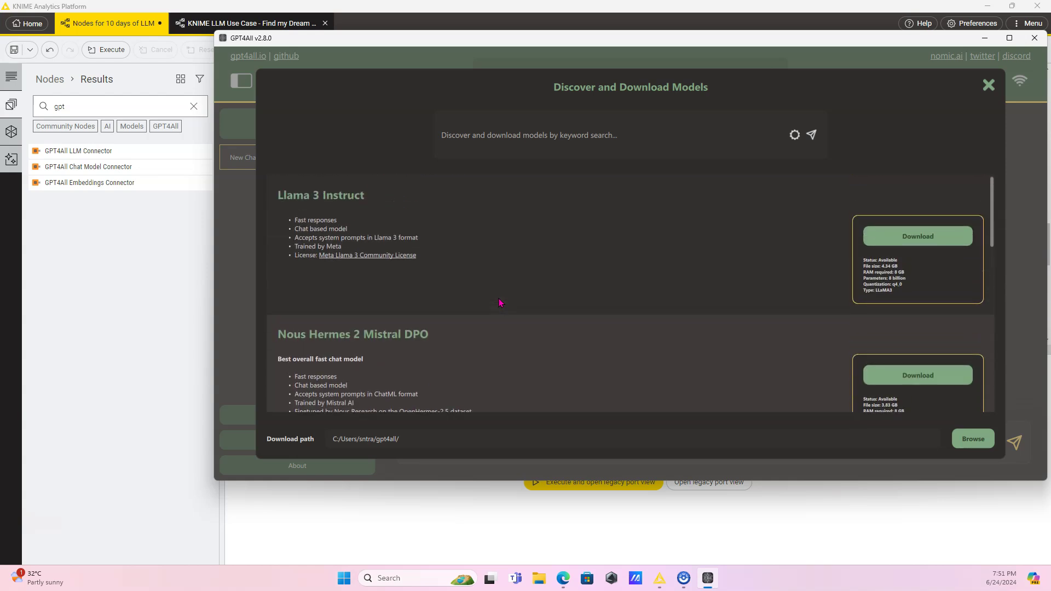
scroll(692, 370, down, 3)
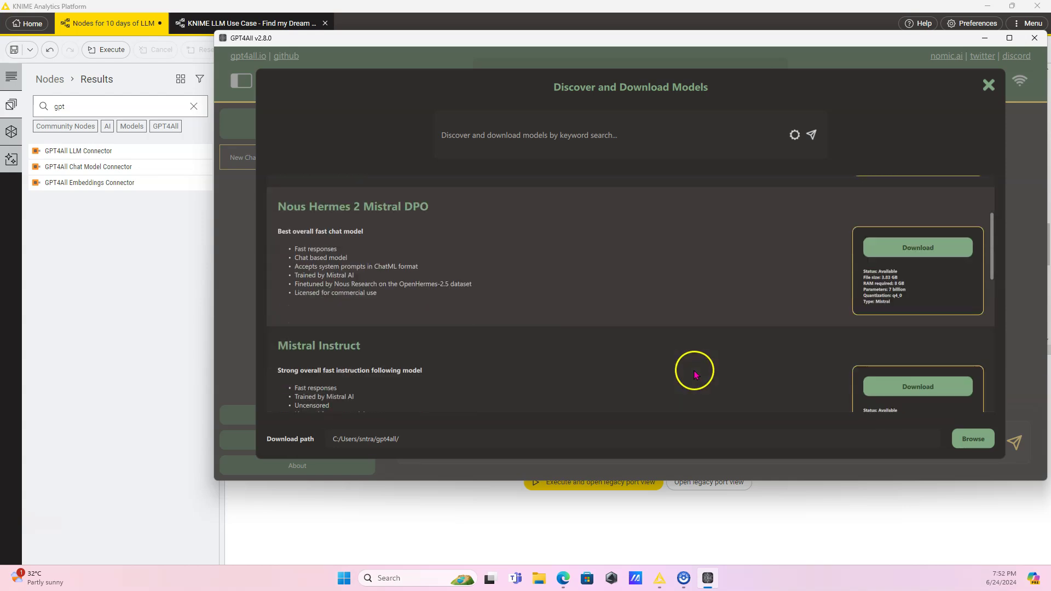
scroll(770, 326, up, 2)
scroll(770, 326, up, 1)
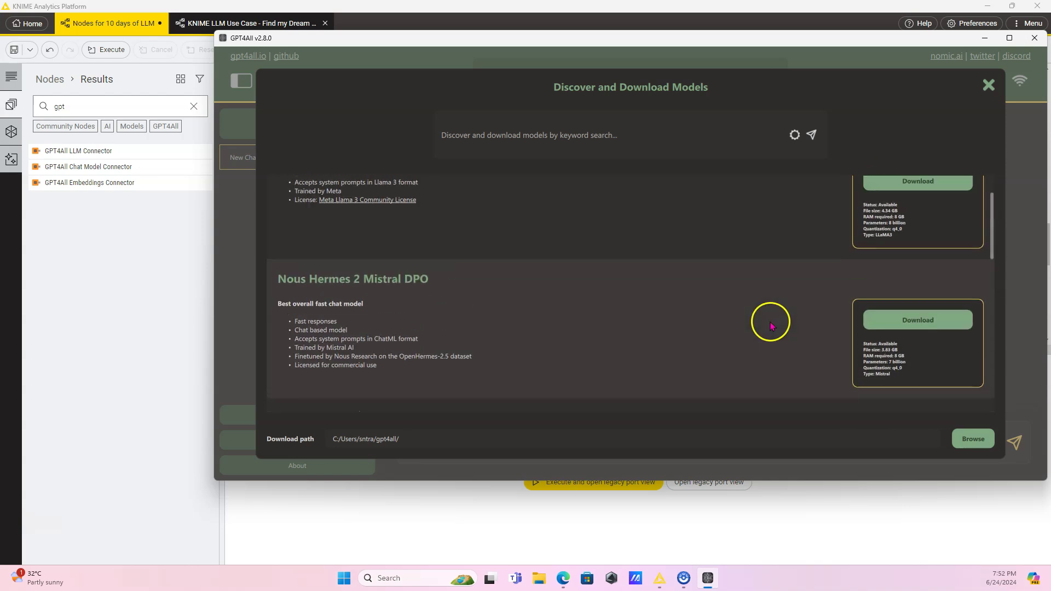
click(912, 320)
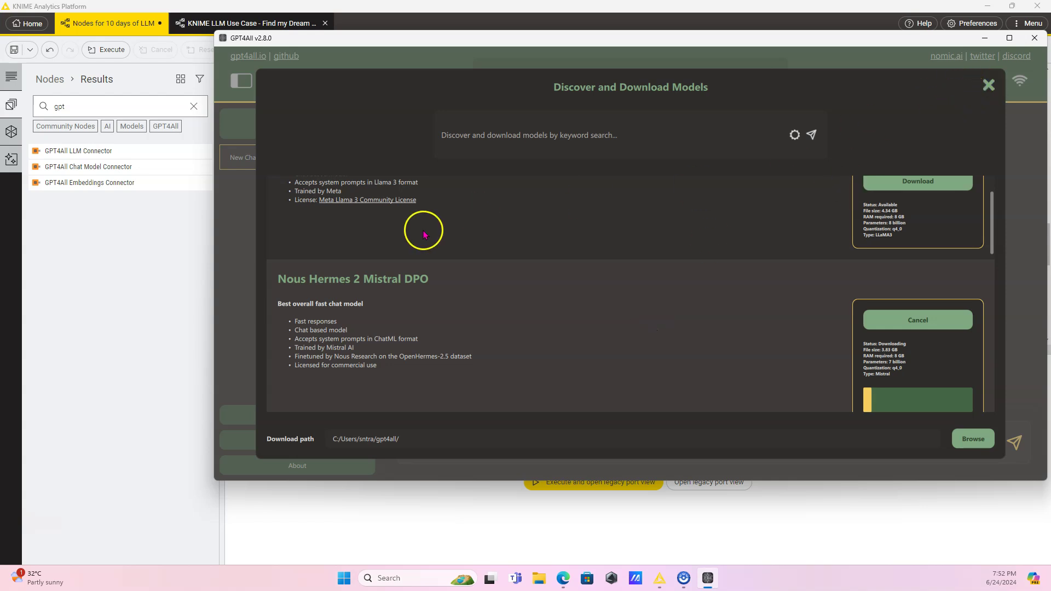
click(237, 287)
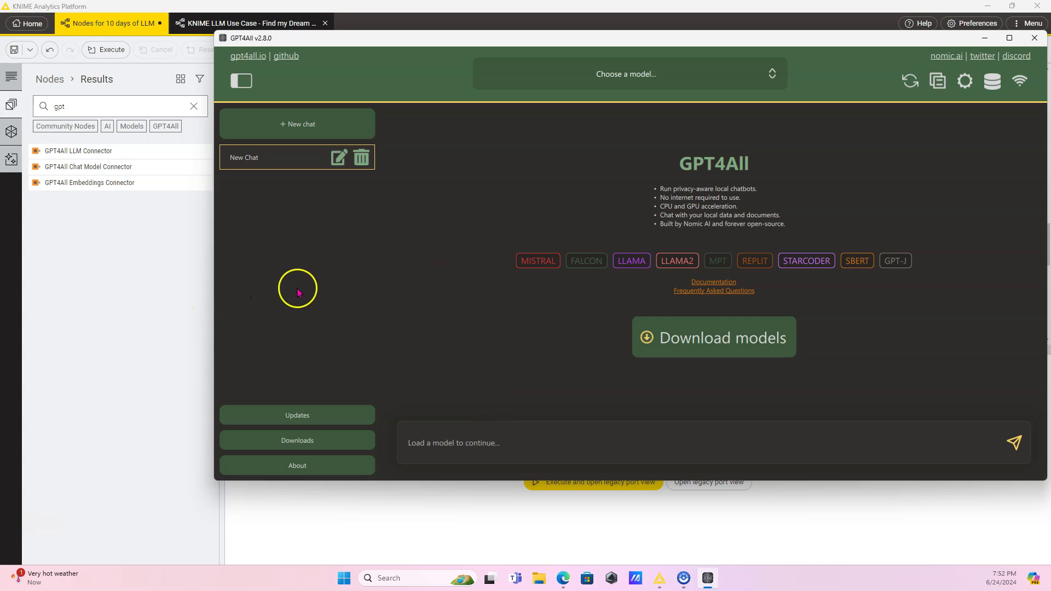
- Open the KNIME LLM Use Case workflow and navigate its canvas to the CSV Reader
click(187, 305)
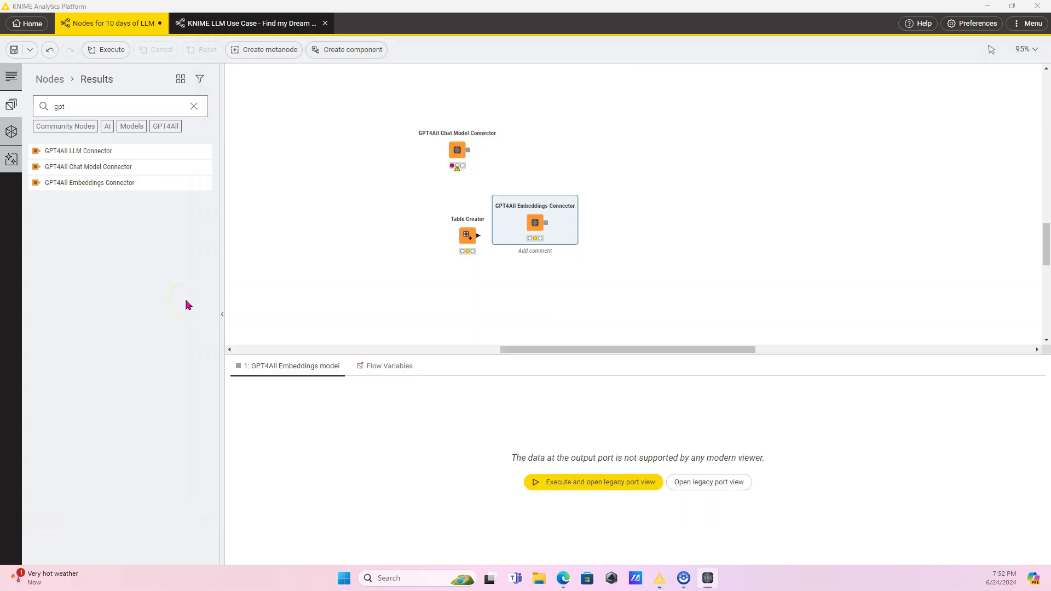
click(246, 27)
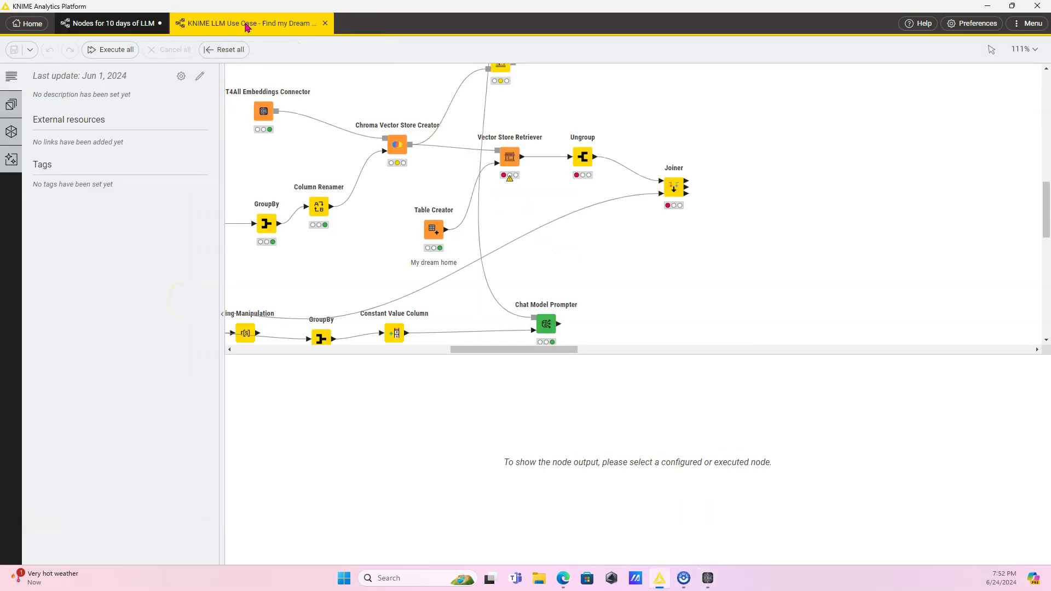
scroll(462, 228, left, 5)
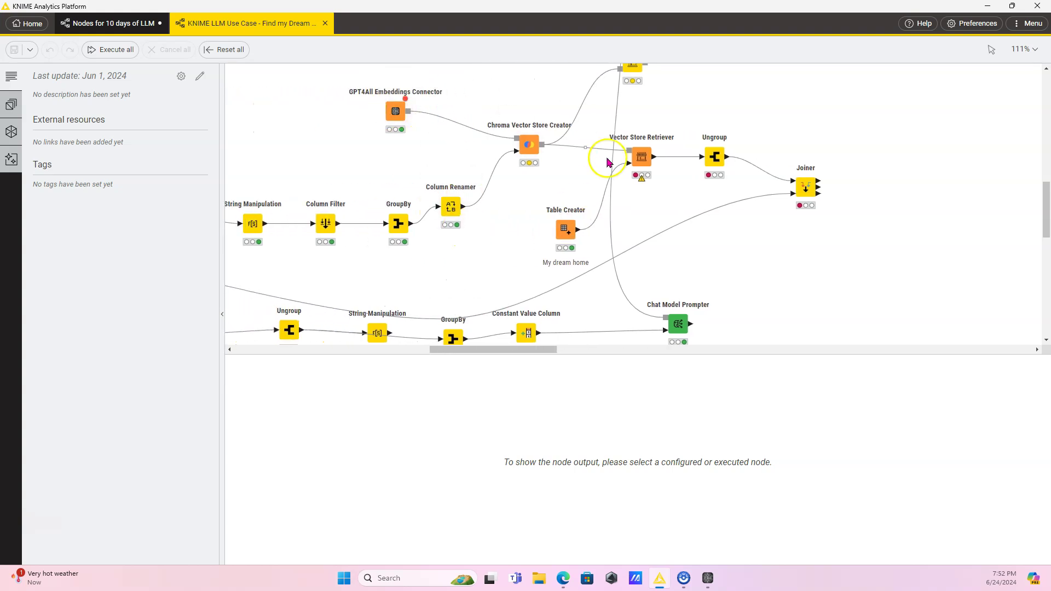
mouse_move(509, 159)
scroll(477, 228, left, 3)
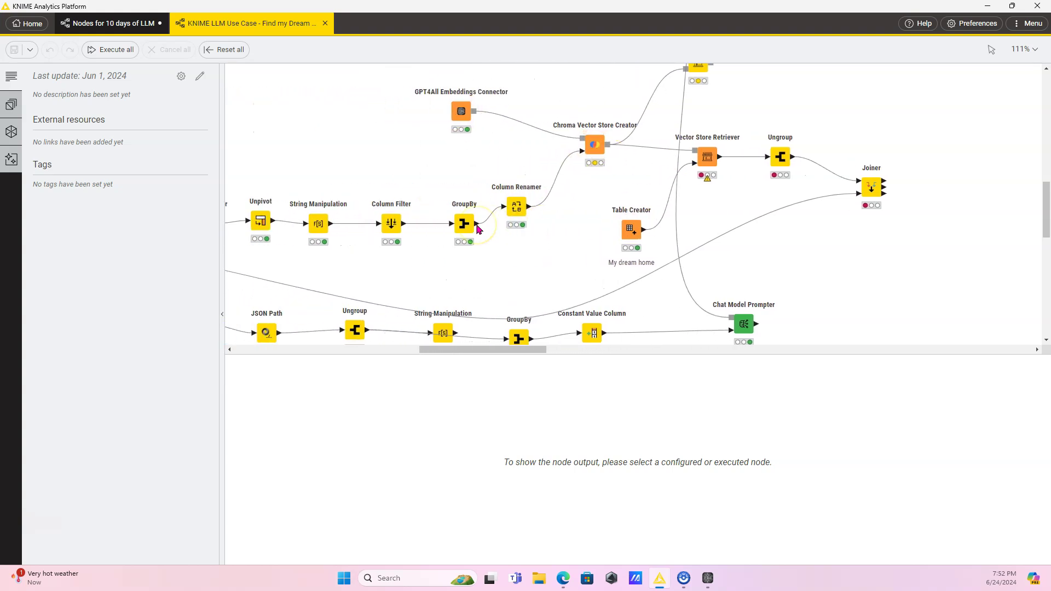
scroll(477, 229, down, 1)
scroll(478, 229, left, 11)
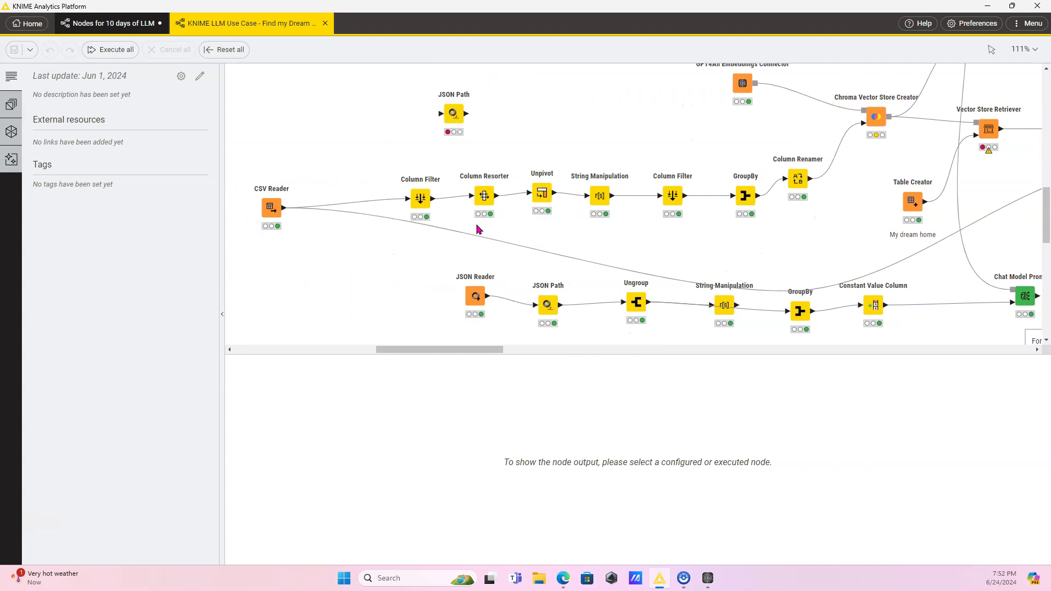
click(477, 195)
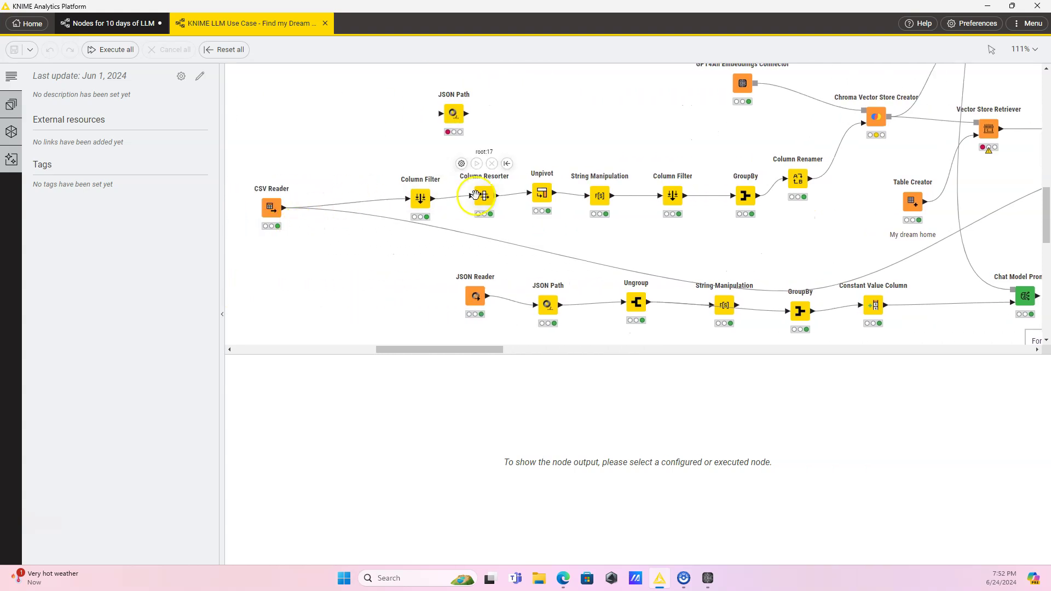
- Inspect the CSV Reader's output table of 15171 rows and 47 columns
click(268, 207)
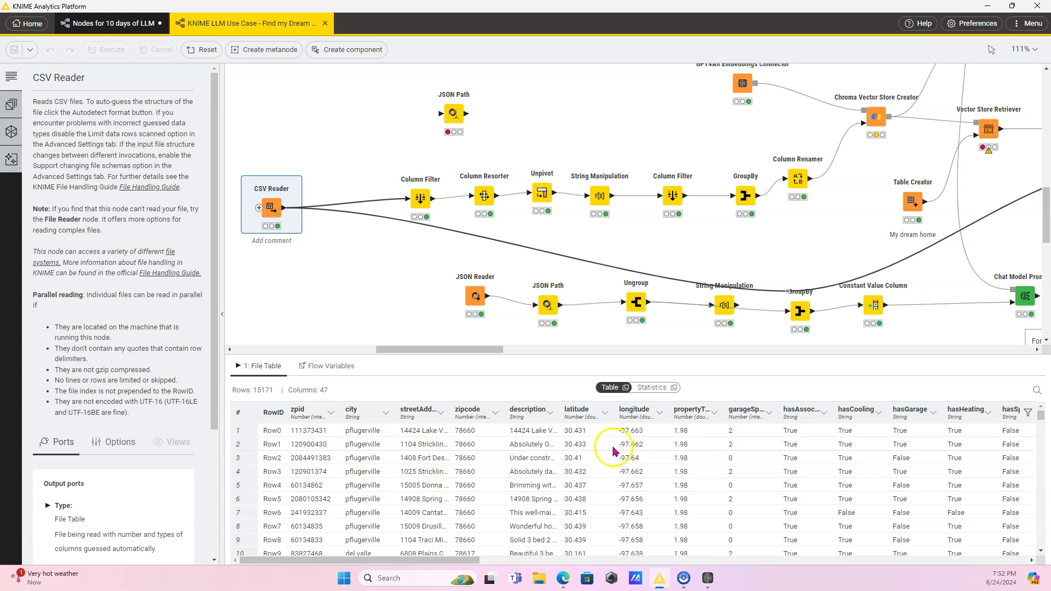
scroll(794, 471, right, 10)
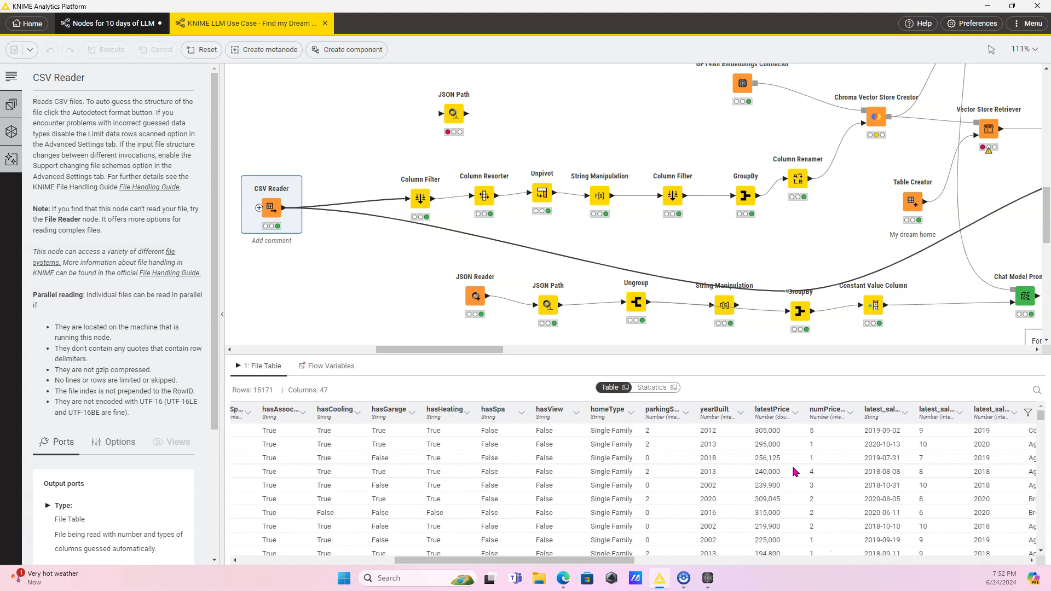
scroll(795, 471, right, 1)
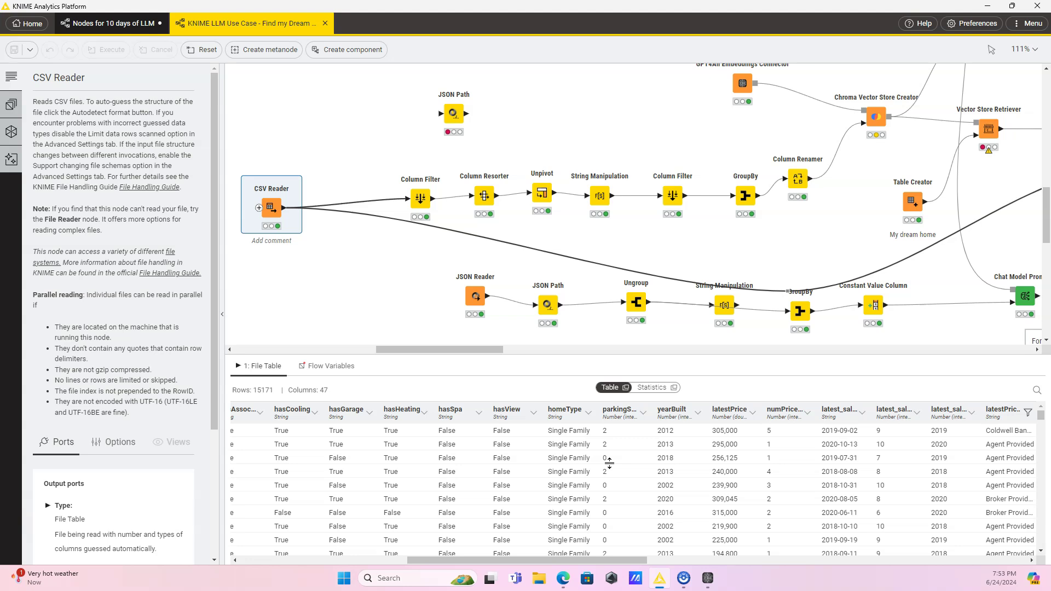
scroll(863, 158, up, 1)
scroll(863, 158, up, 1)
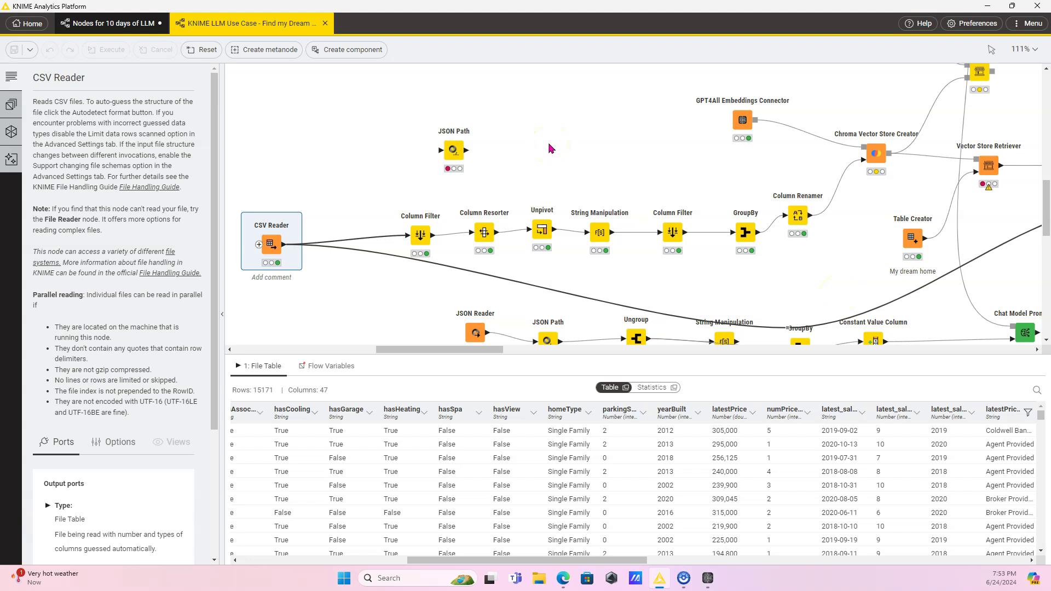
mouse_move(433, 203)
- Confirm in GPT4All's model catalogue that Nous Hermes 2 Mistral DPO is installed, then close it
click(703, 581)
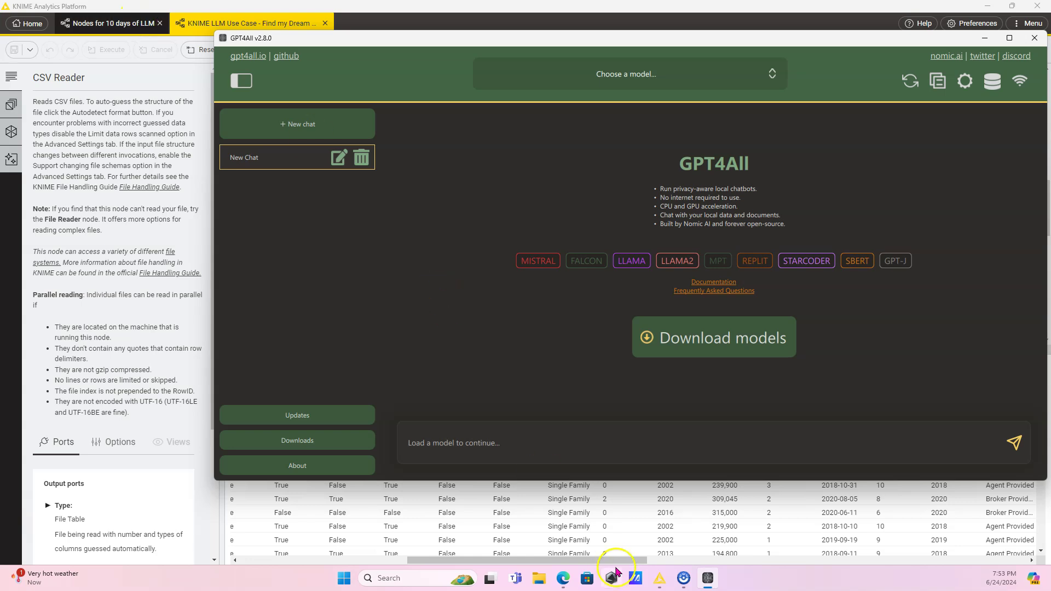
mouse_move(708, 580)
click(312, 437)
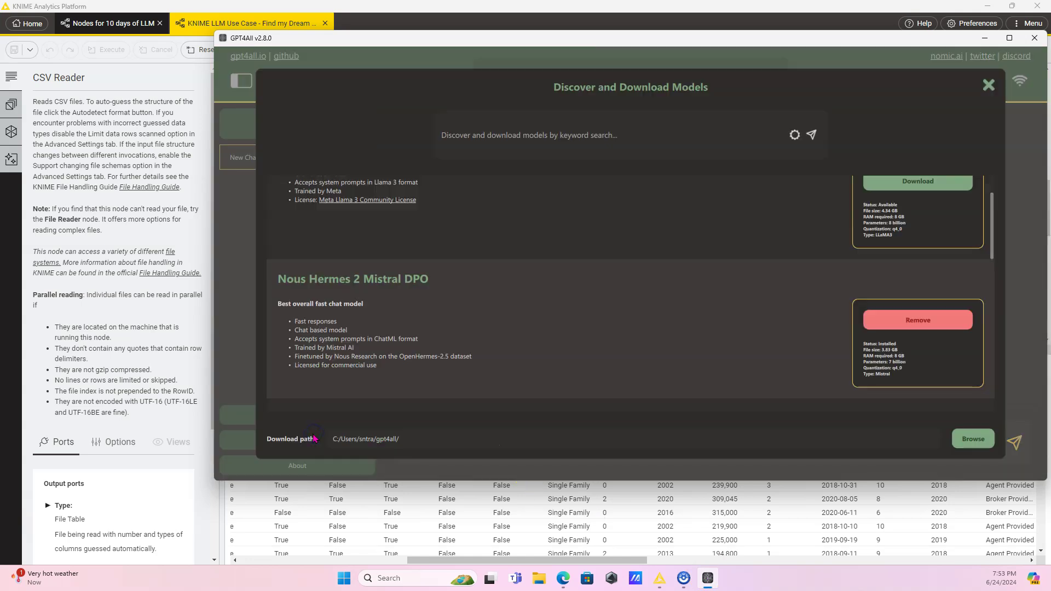
scroll(524, 376, up, 1)
scroll(524, 376, down, 1)
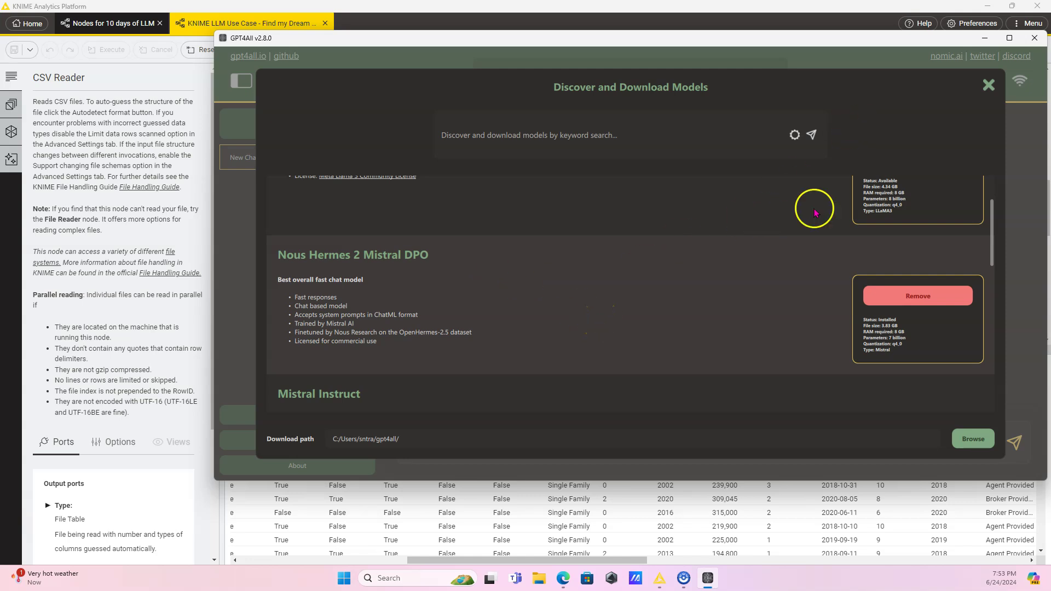
click(989, 85)
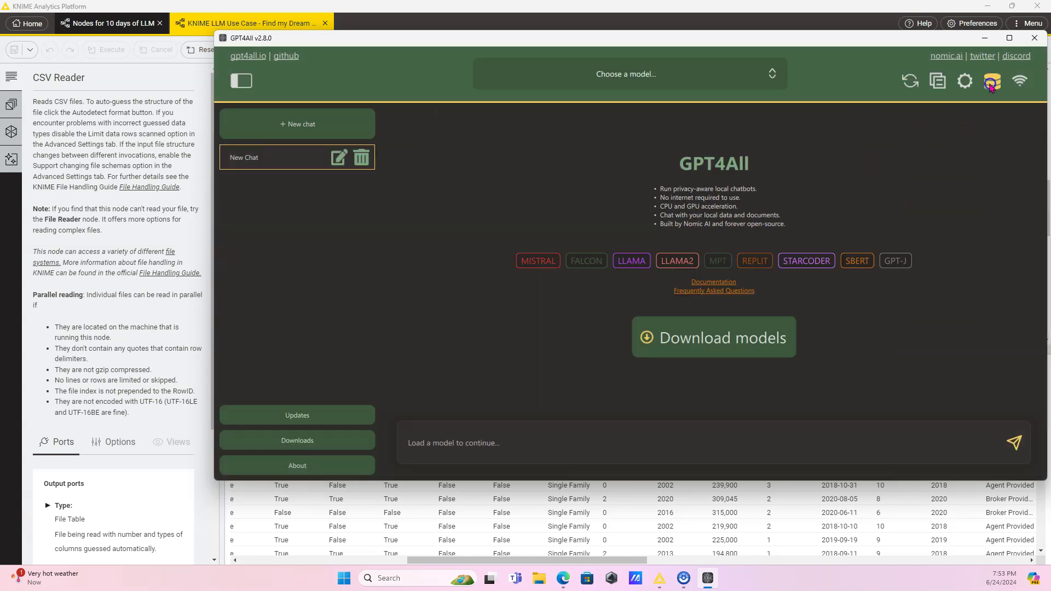
- In 'Nodes for 10 days of LLM', position Table Creator directly under the GPT4All Chat Model Connector
click(984, 39)
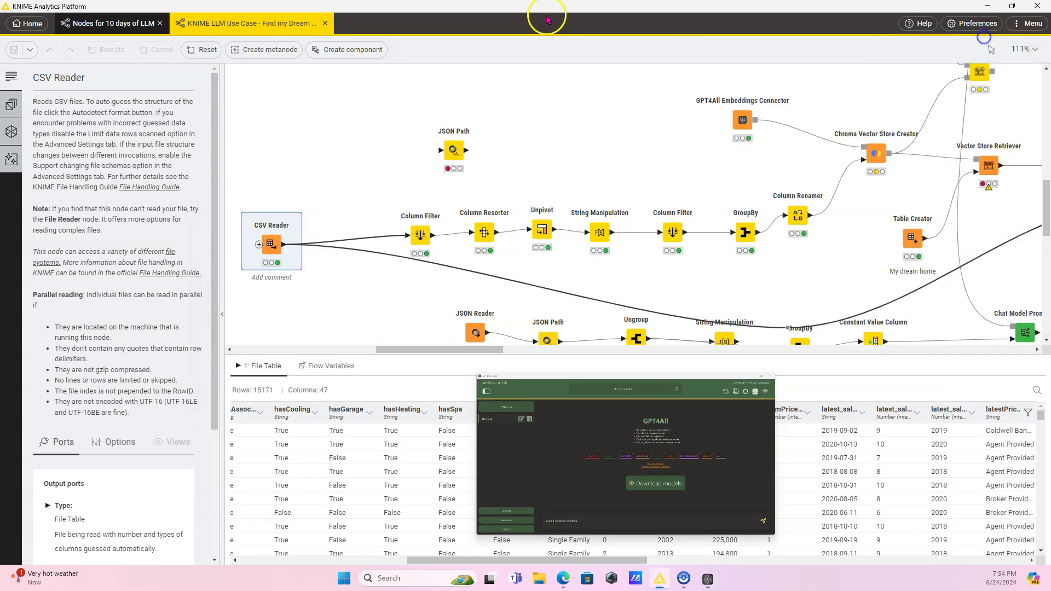
click(114, 23)
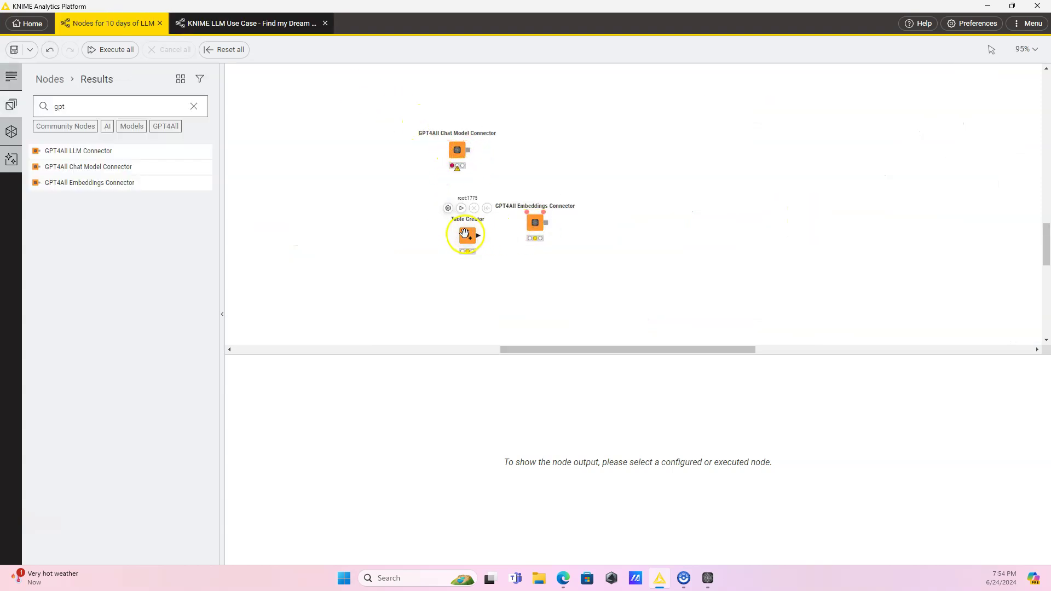
drag(463, 234, 456, 194)
drag(462, 149, 466, 111)
click(459, 194)
drag(457, 186, 461, 156)
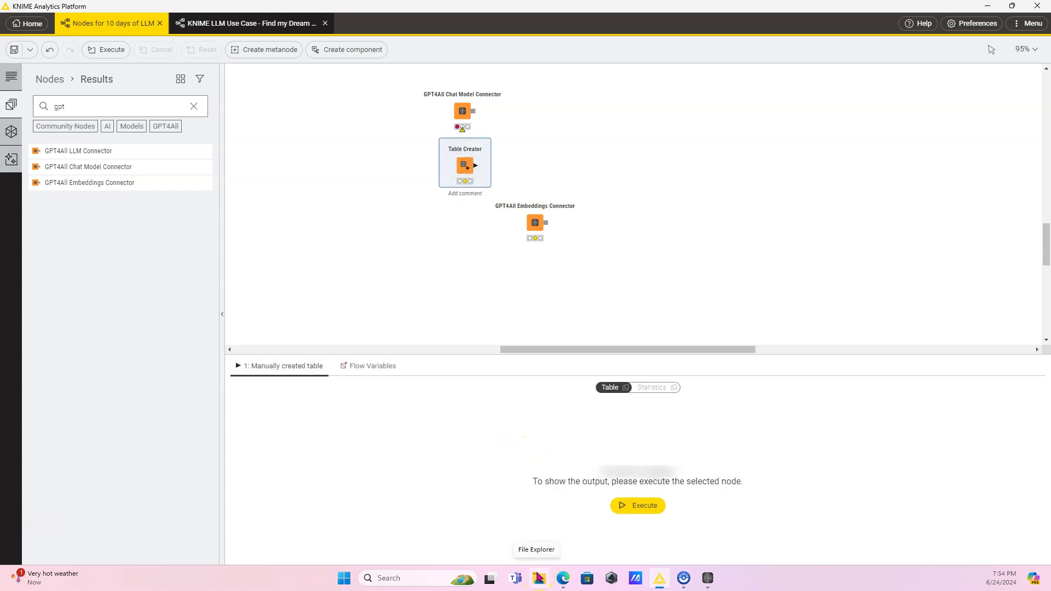
click(707, 577)
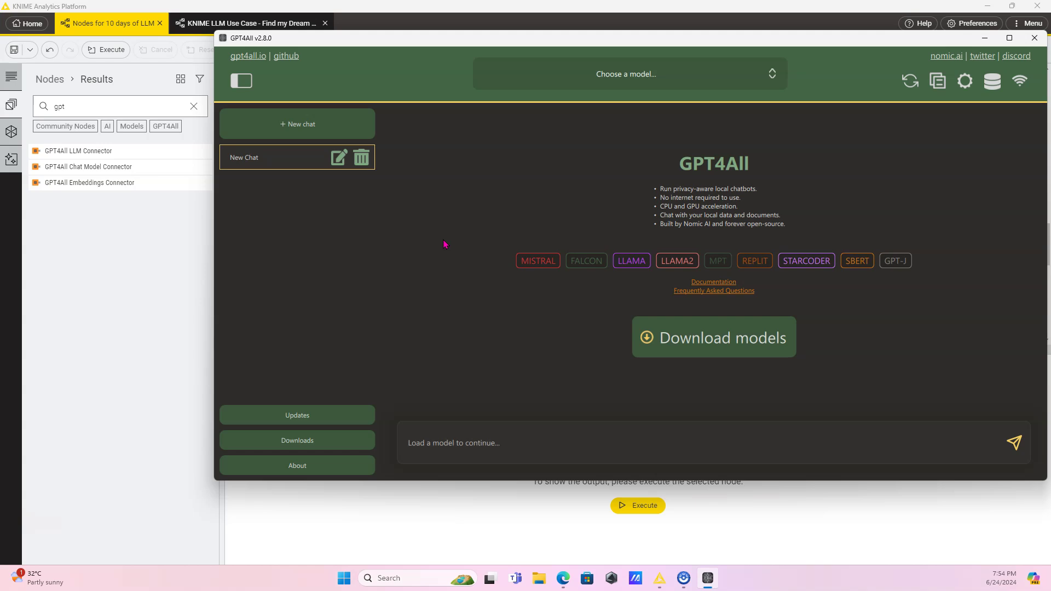
- Browse GPT4All's model catalogue to ChatGPT-3.5 Turbo and back, then return to the KNIME workflow
click(290, 438)
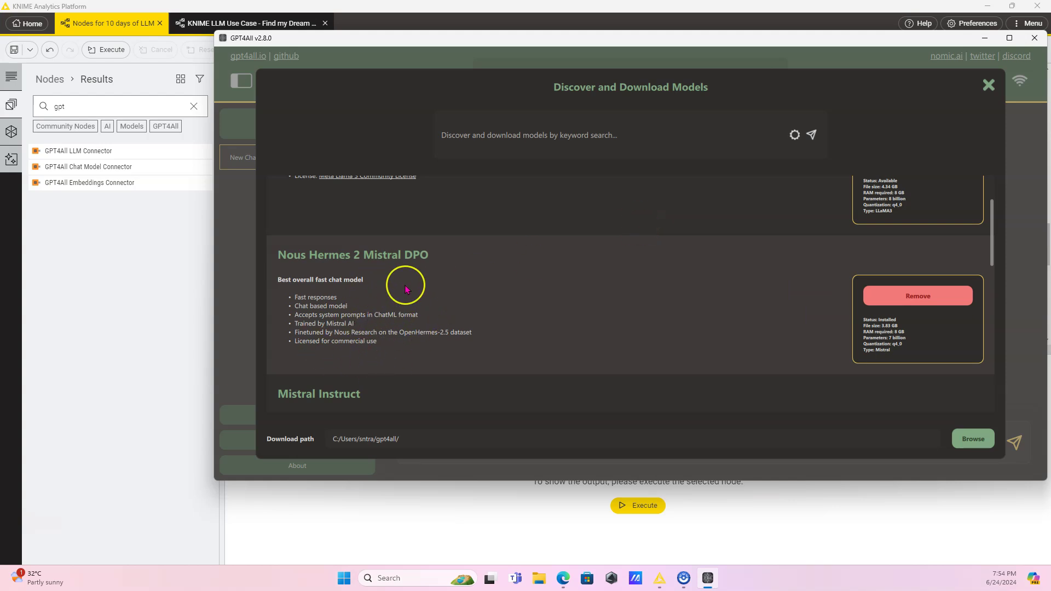
scroll(405, 293, down, 10)
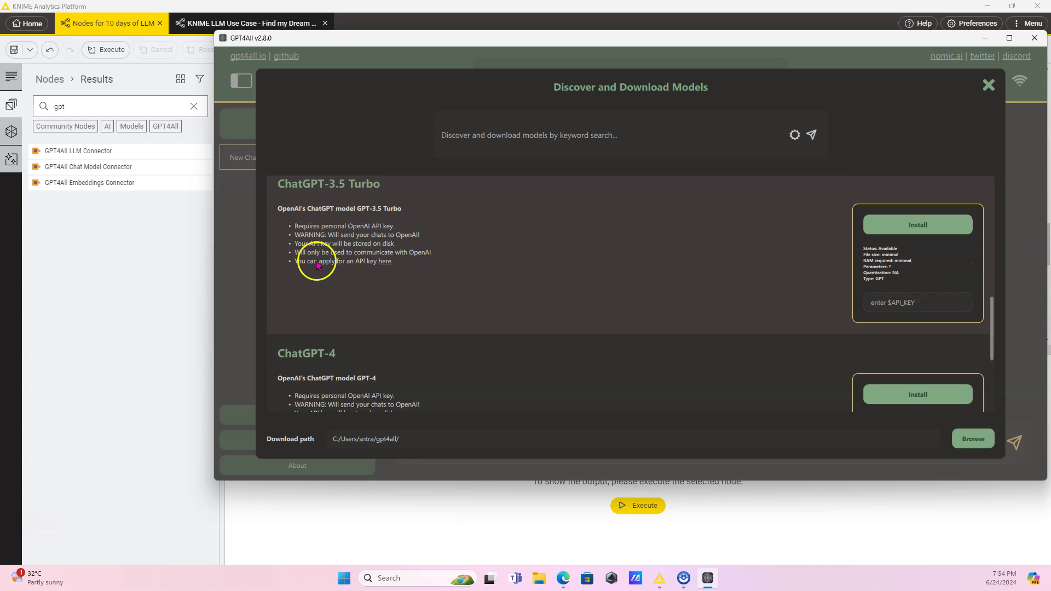
scroll(457, 280, up, 8)
scroll(562, 370, down, 5)
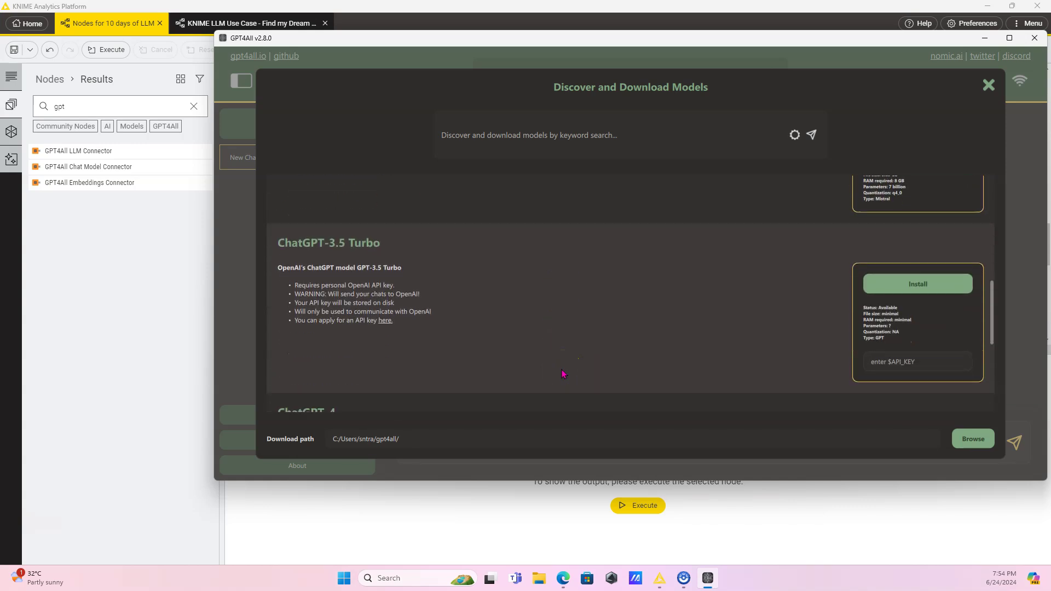
scroll(564, 374, down, 1)
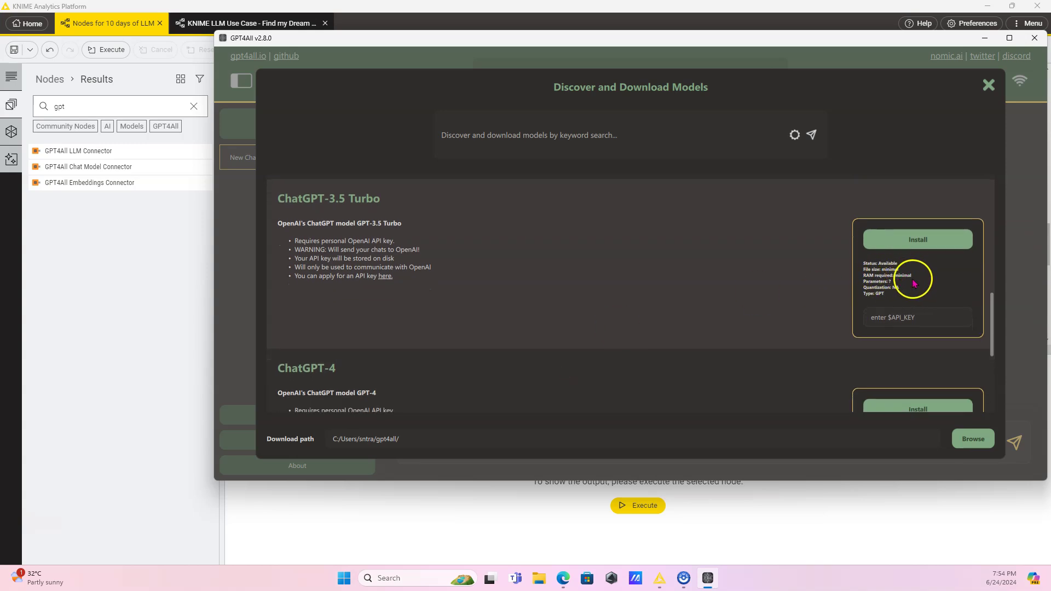
scroll(821, 276, up, 5)
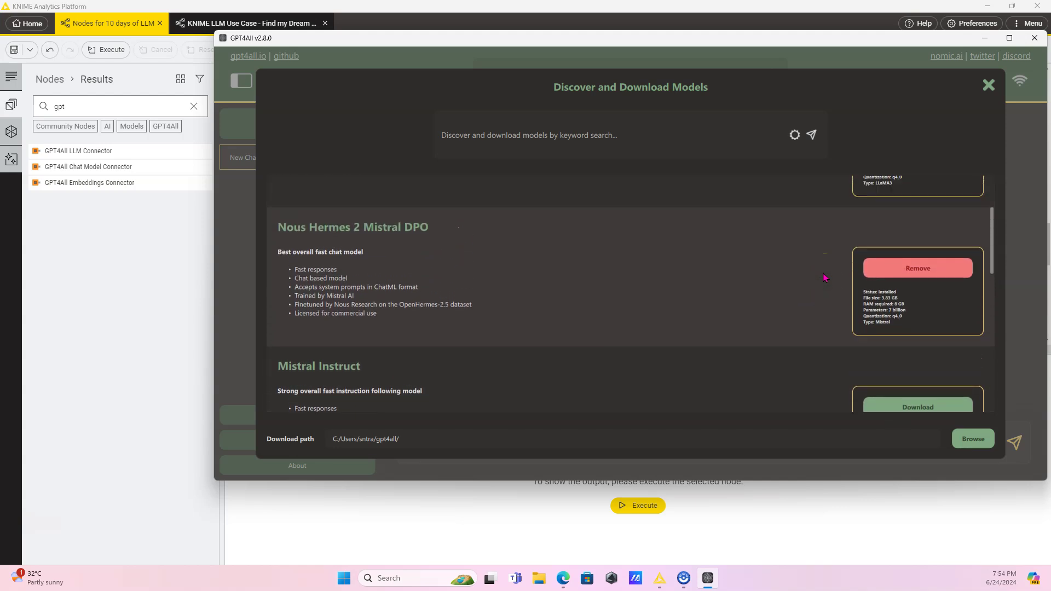
scroll(825, 277, up, 1)
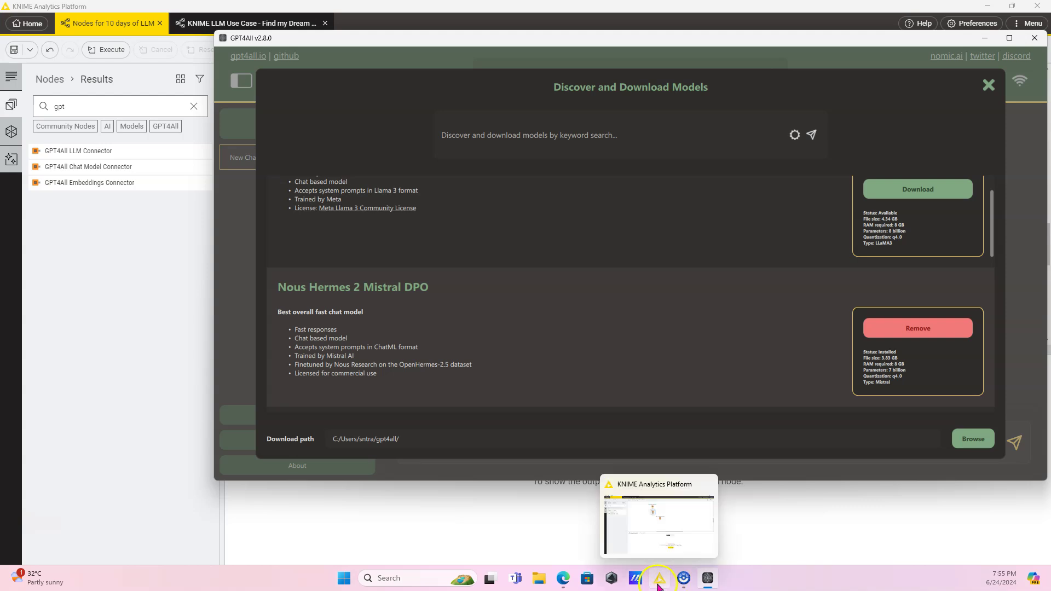
click(651, 525)
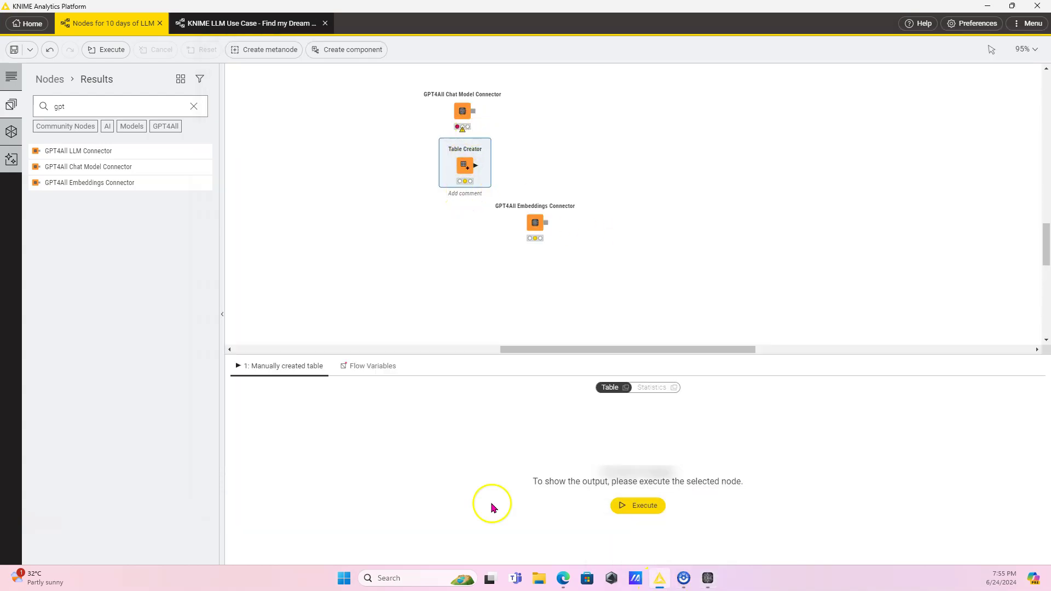
- Copy the full path of Nous-Hermes-2-Mistral-7B-DPO.Q4_0.gguf from the user's gpt4all folder on C:
click(537, 579)
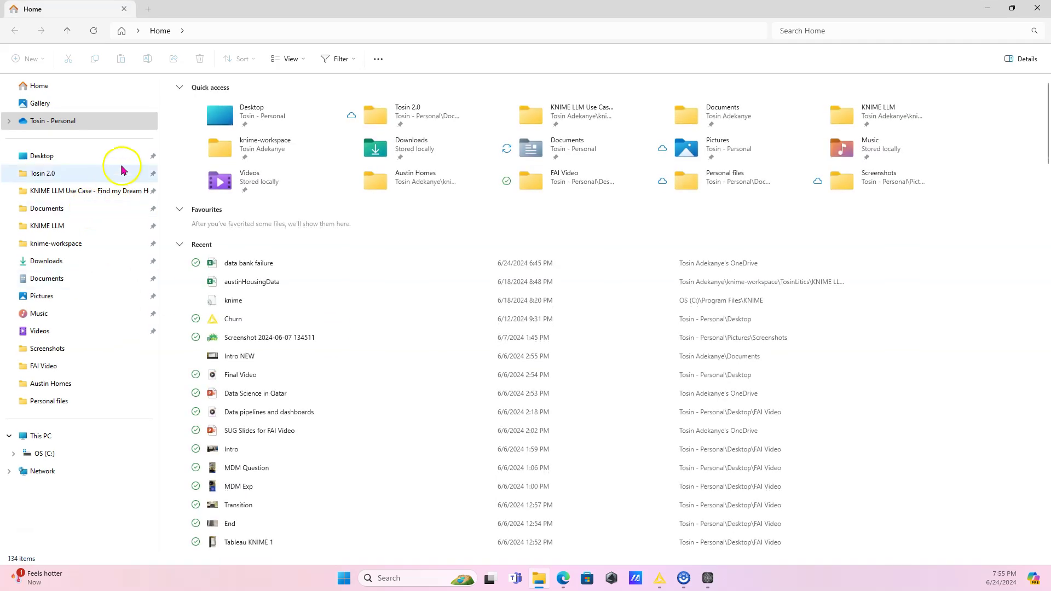
click(53, 456)
click(202, 220)
double_click(202, 220)
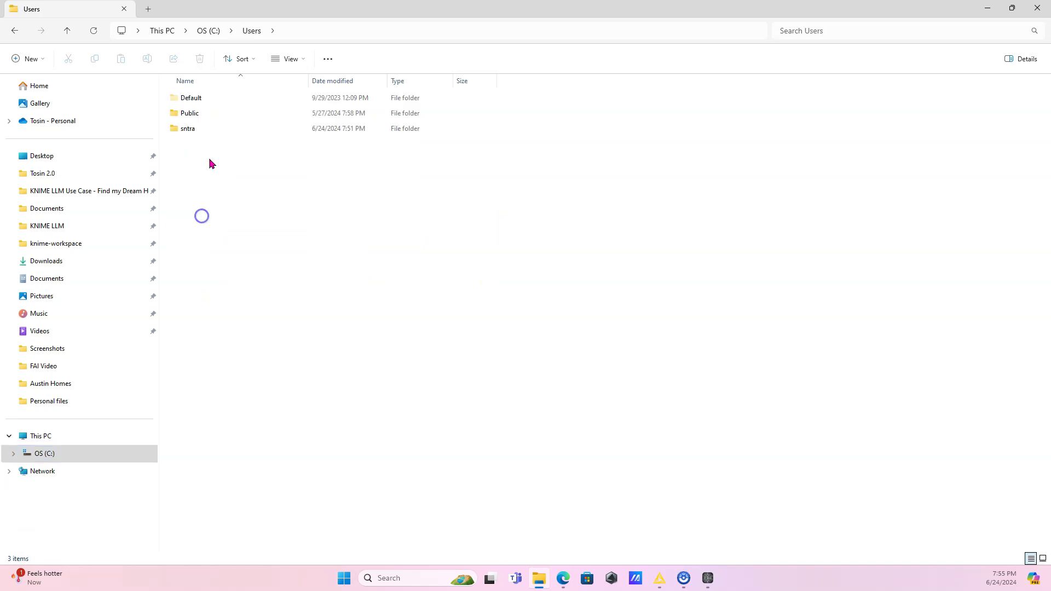
double_click(202, 129)
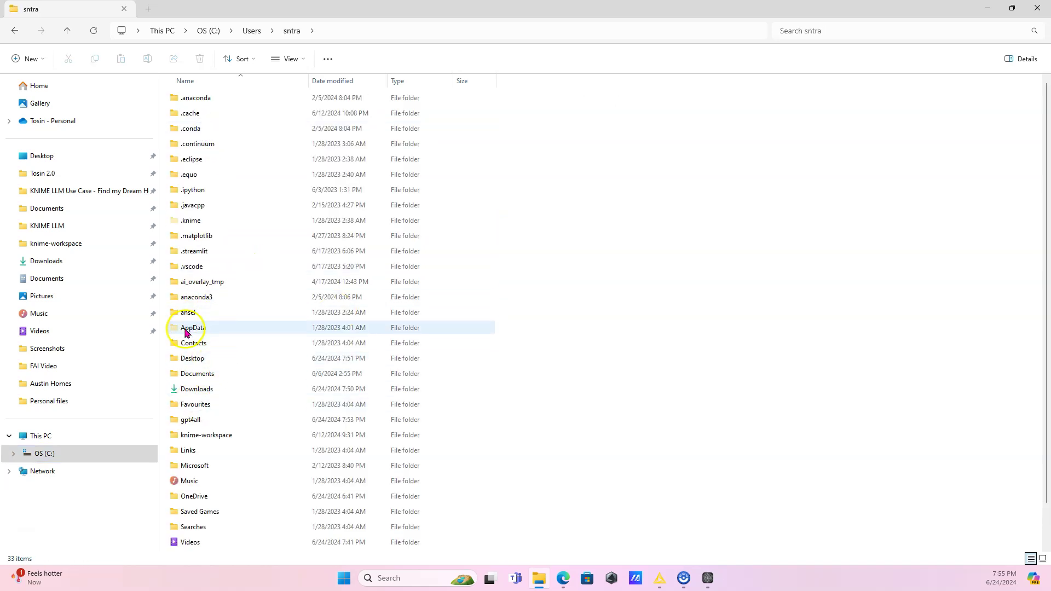
double_click(193, 420)
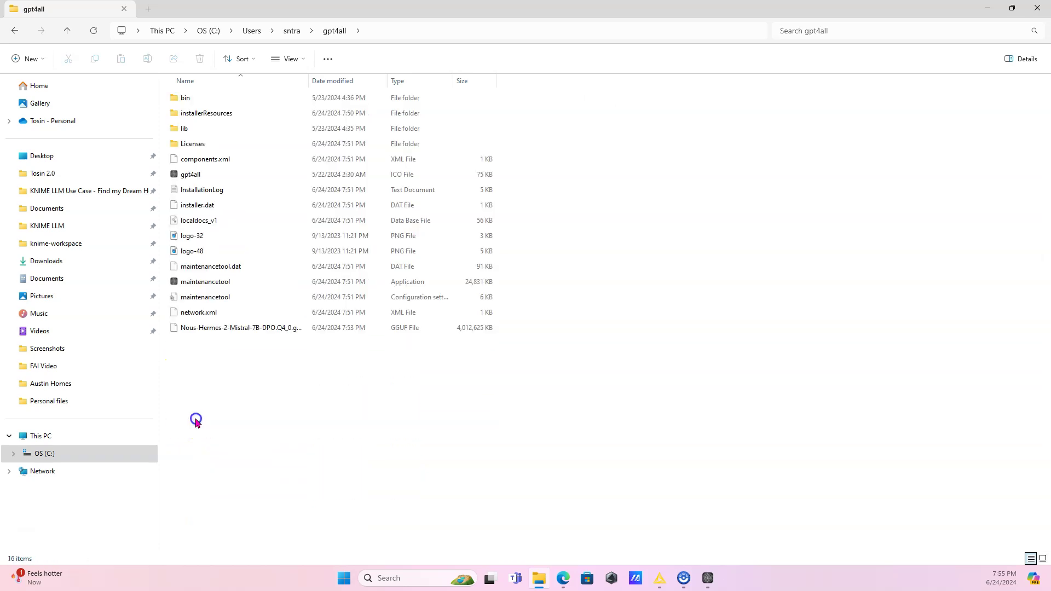
click(258, 330)
right_click(259, 335)
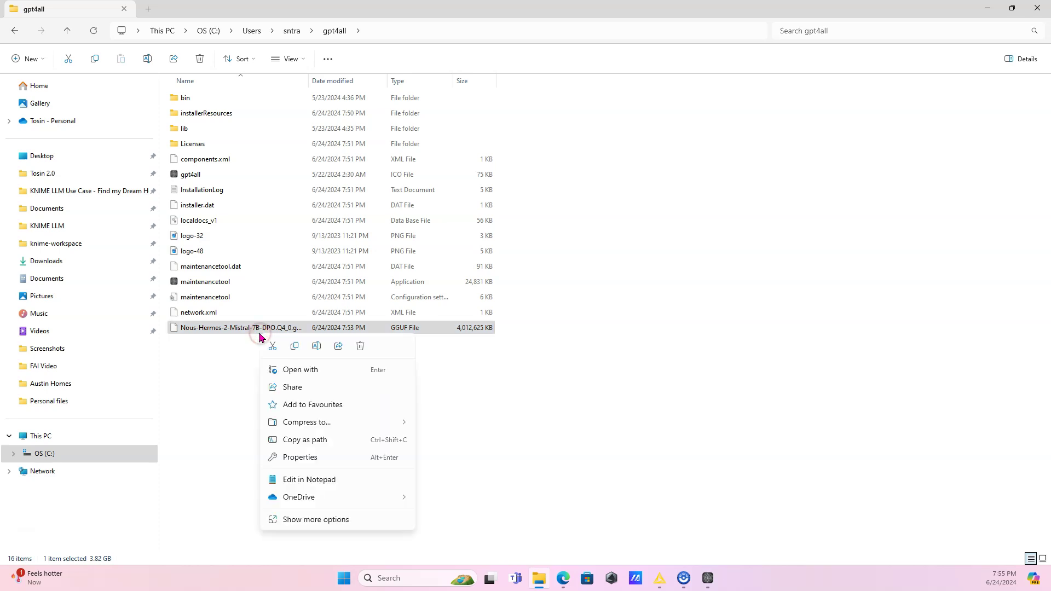
click(317, 441)
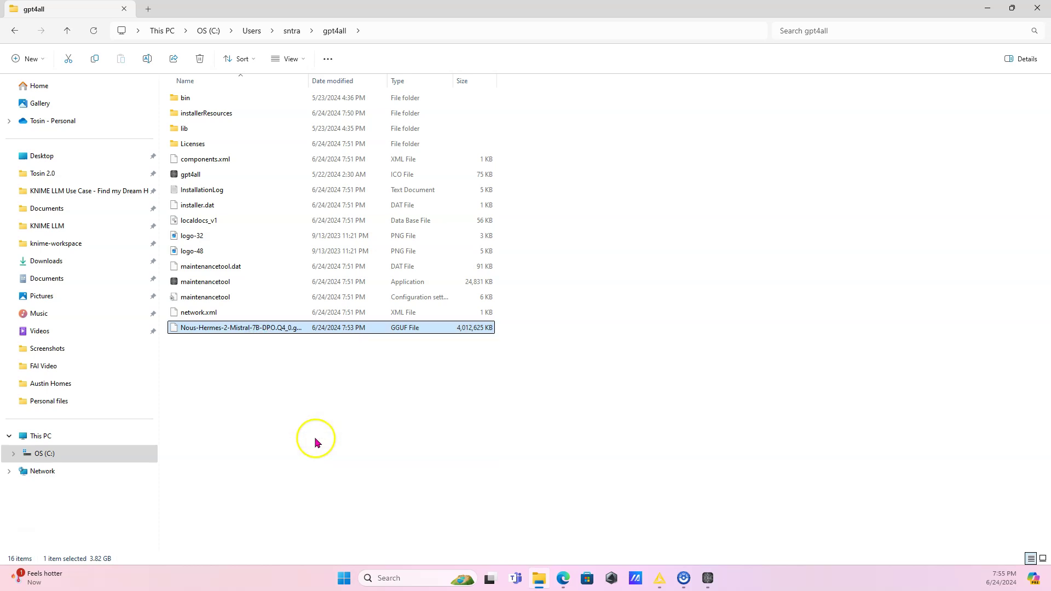
- Point the GPT4All Chat Model Connector to the pasted Nous-Hermes .gguf path, with 1000 max response length and temperature 0.7
click(657, 584)
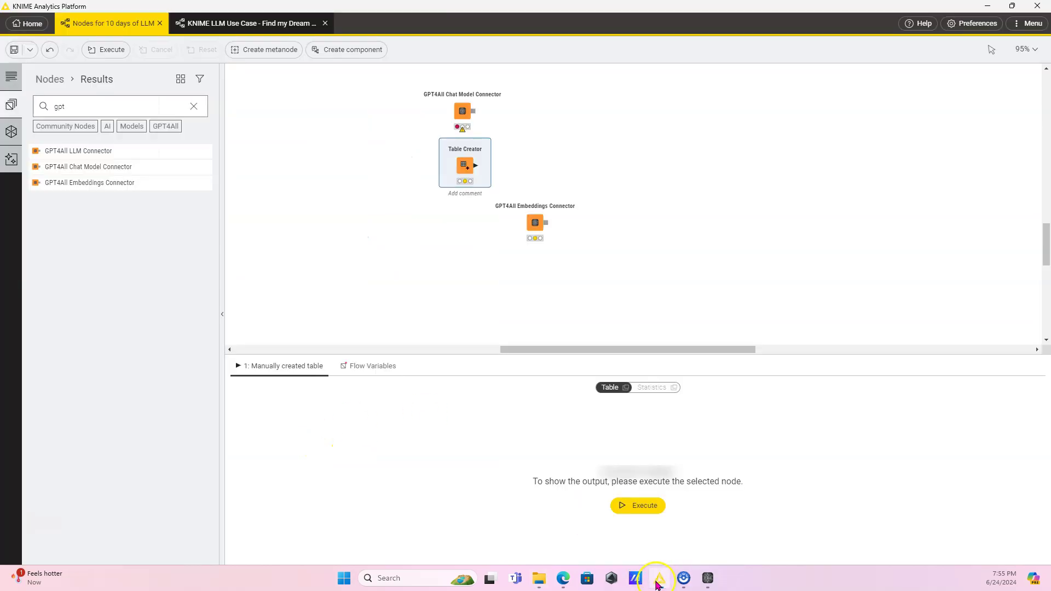
click(460, 112)
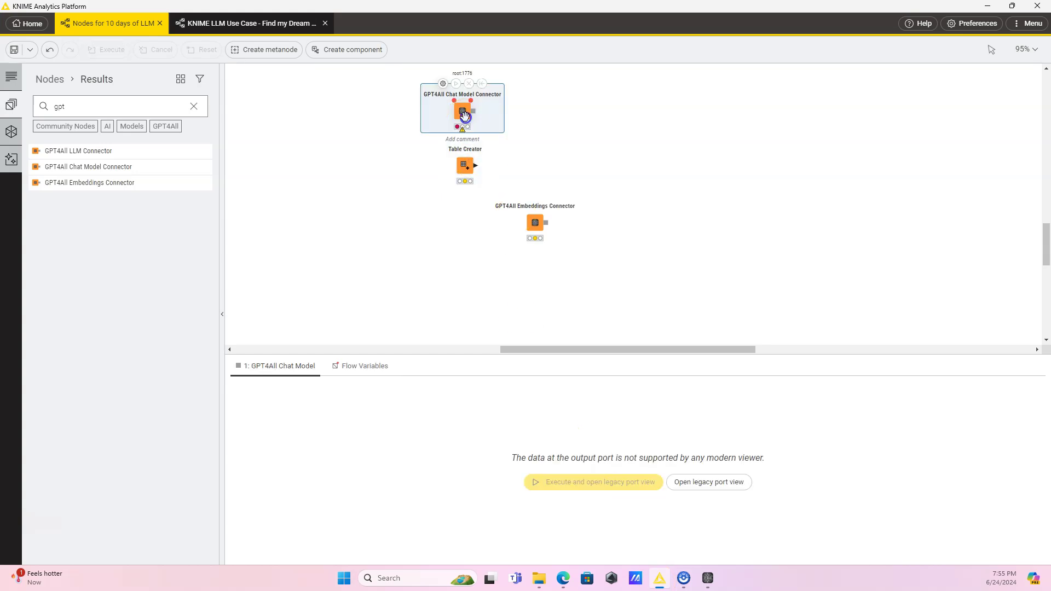
click(442, 84)
click(498, 130)
key(ctrl+v)
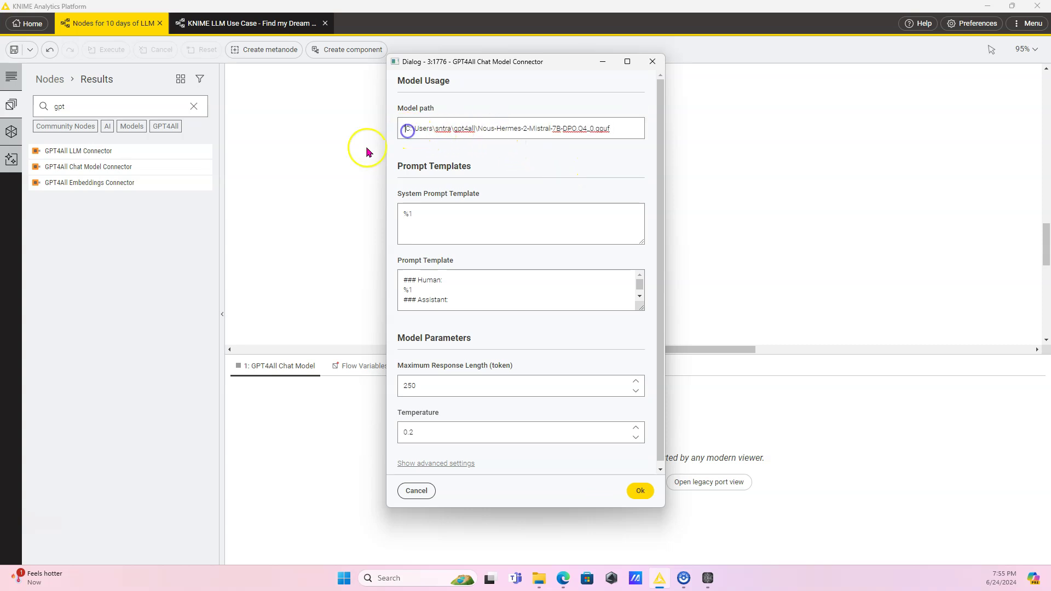
click(437, 384)
drag(405, 385, 479, 386)
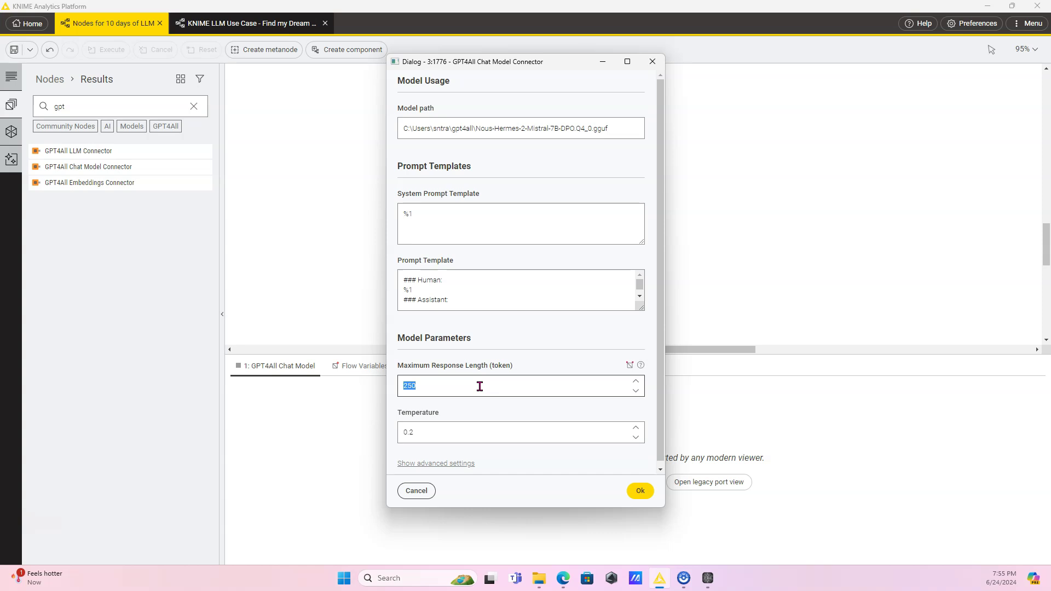
click(428, 426)
key(BackSpace)
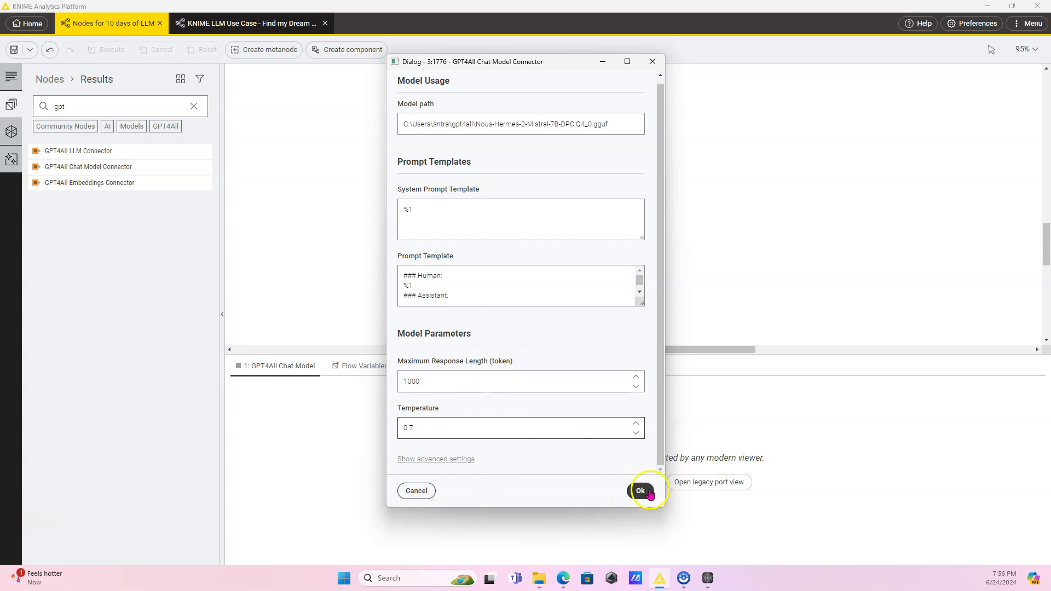
click(642, 491)
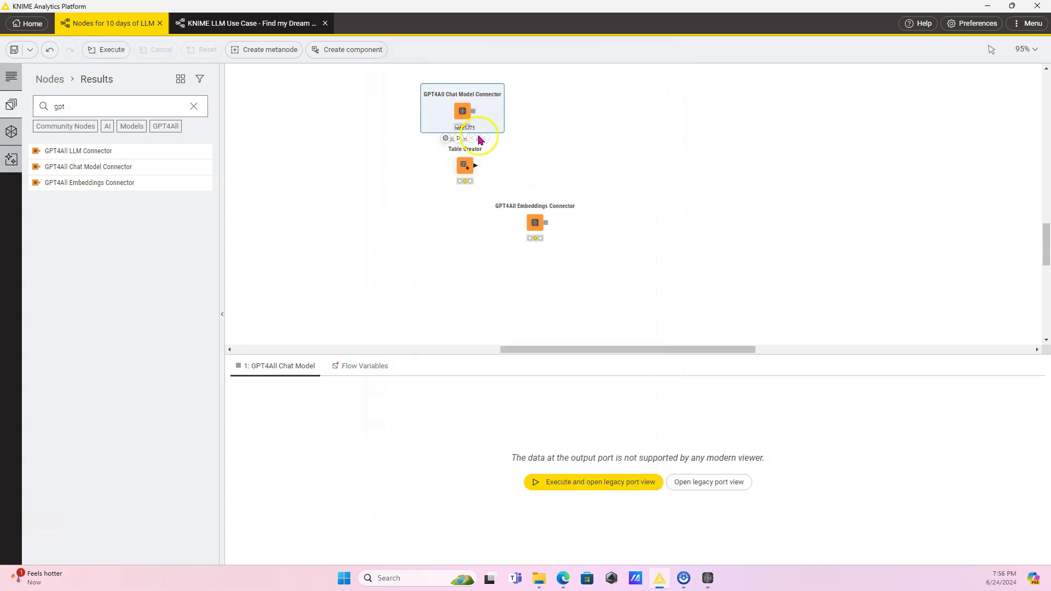
- Add a Chat Model Prompter fed by the GPT4All chat model and the Table Creator
scroll(594, 134, up, 3)
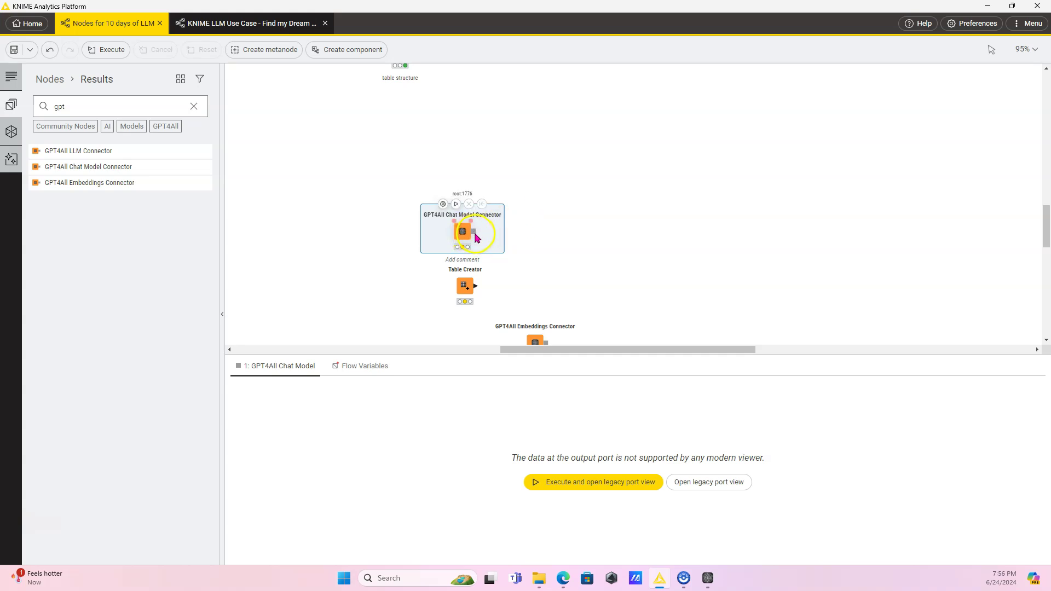
drag(474, 232, 552, 219)
click(606, 271)
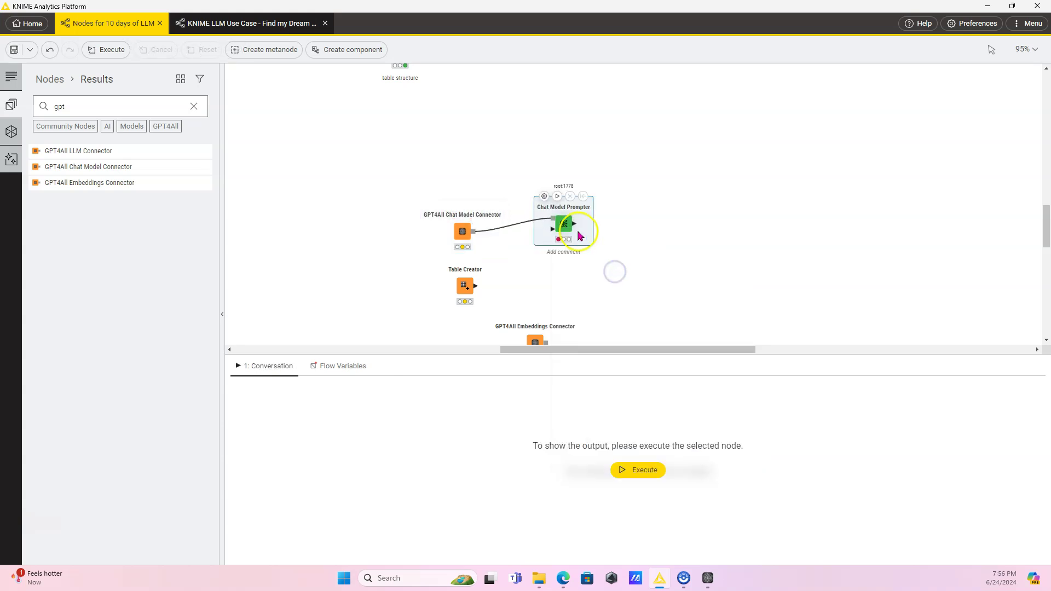
drag(475, 286, 565, 239)
- Name the Table Creator's two columns Role and Message
double_click(464, 288)
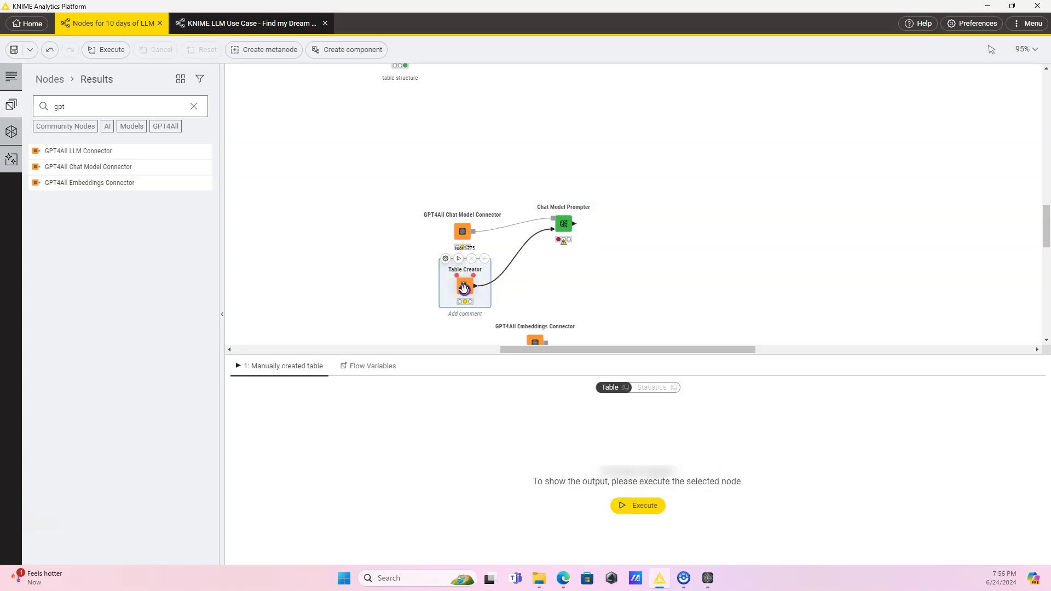
click(426, 158)
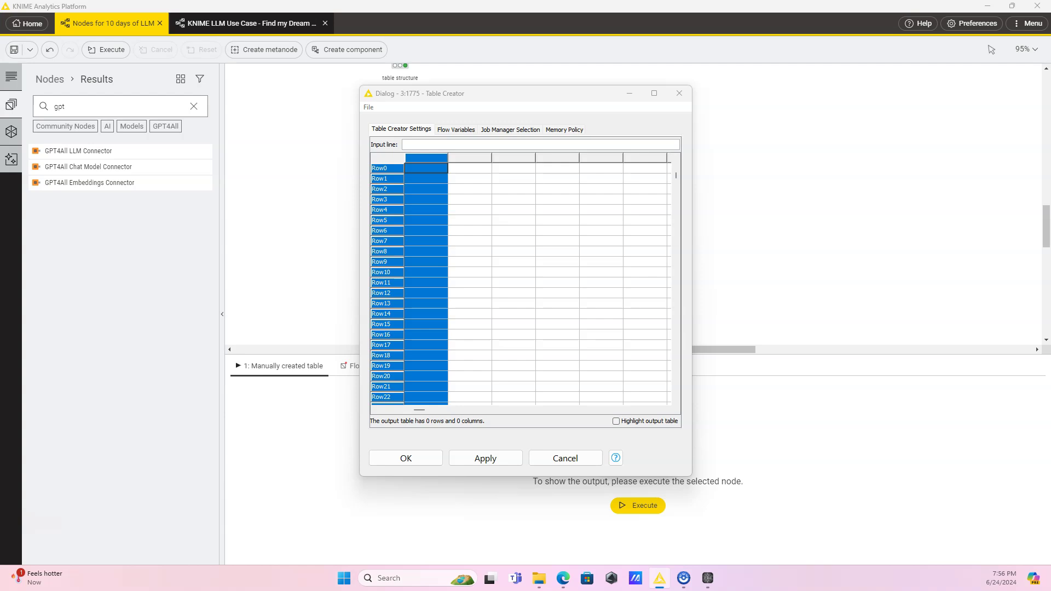
key(Return)
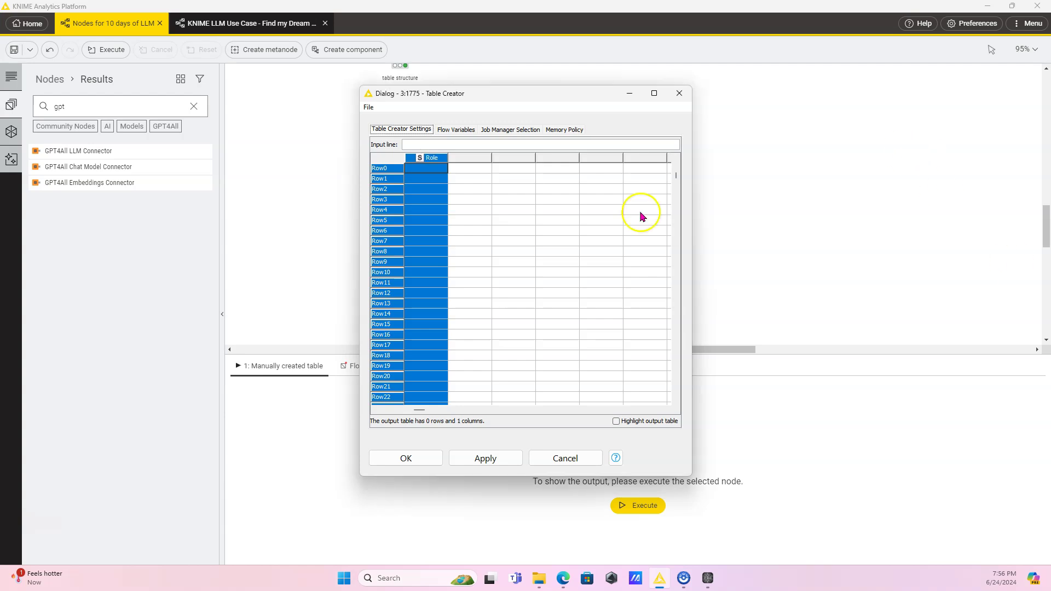
click(485, 163)
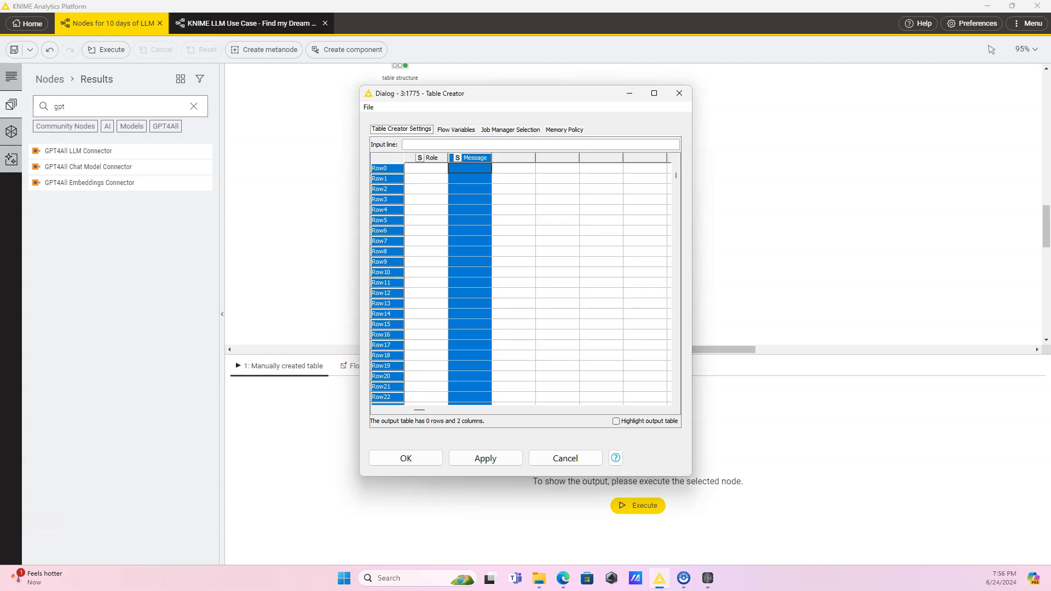
click(405, 458)
double_click(563, 222)
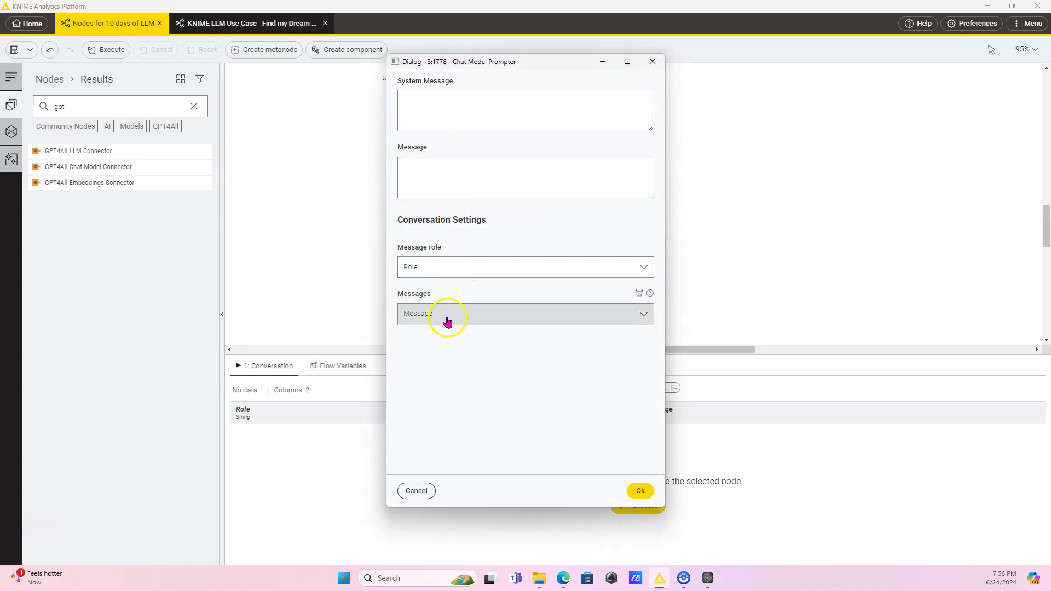
- Enter the system message 'You are a convincing AI' and the Turkish Van cat article prompt
click(456, 118)
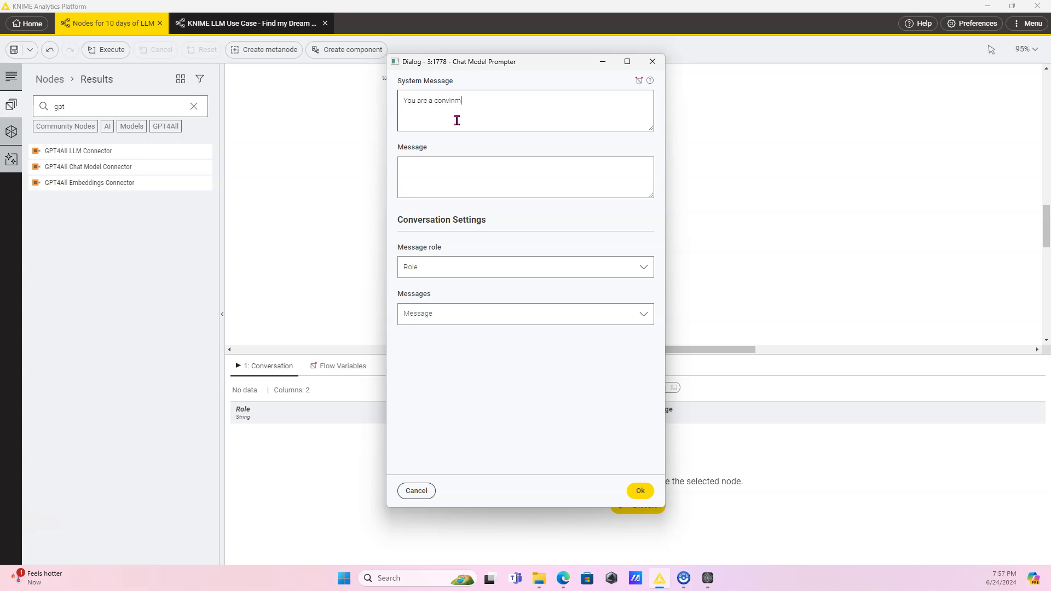
click(475, 162)
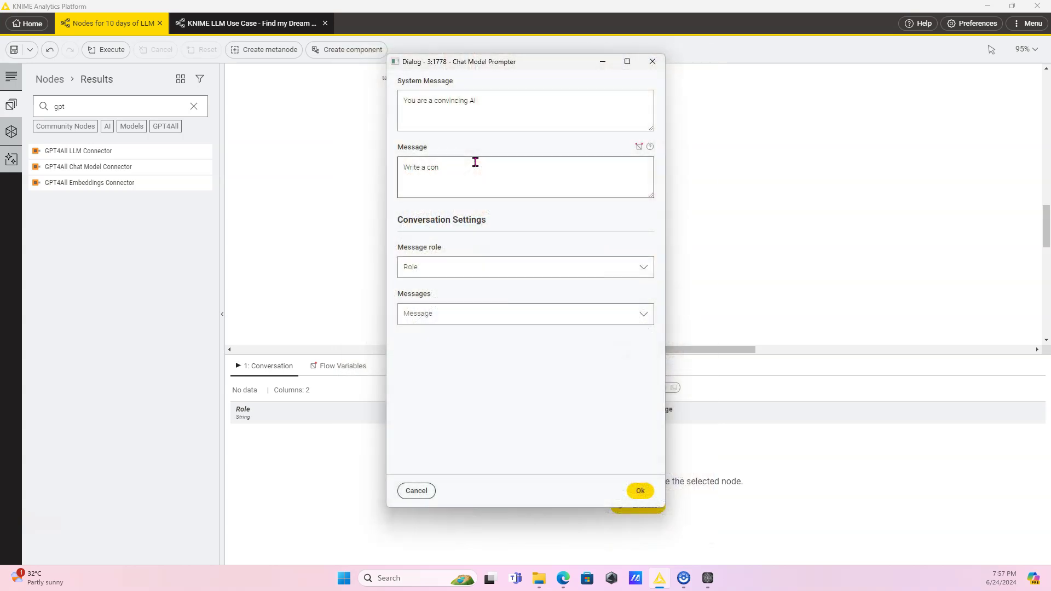
click(465, 163)
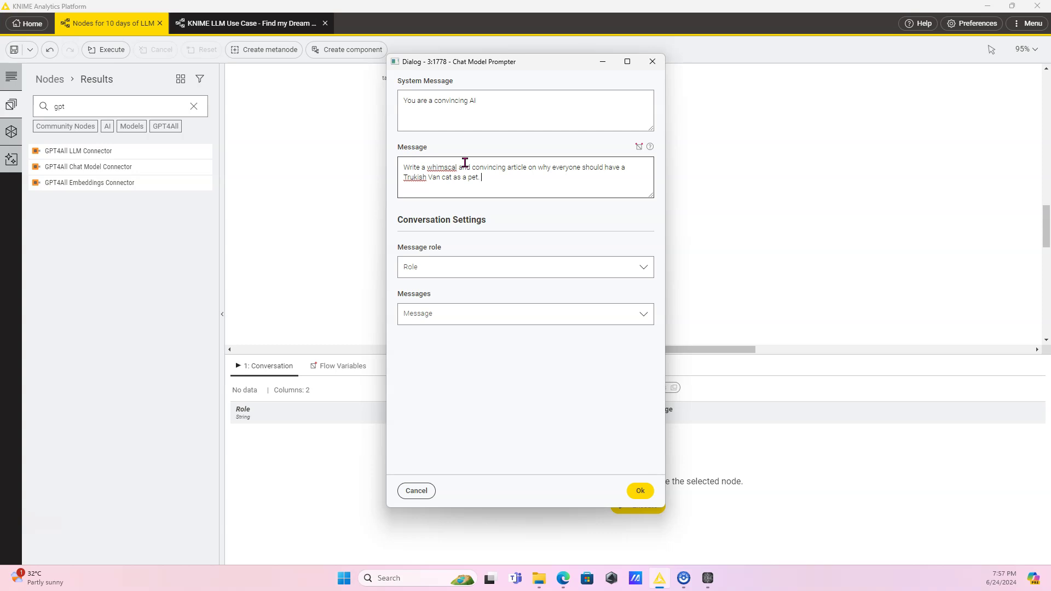
- Correct the prompt's misspellings 'Trukish' and 'whimscal' to 'Turkish' and 'whimsical'
double_click(415, 178)
text(Turkish)
click(452, 177)
click(409, 175)
key(Delete)
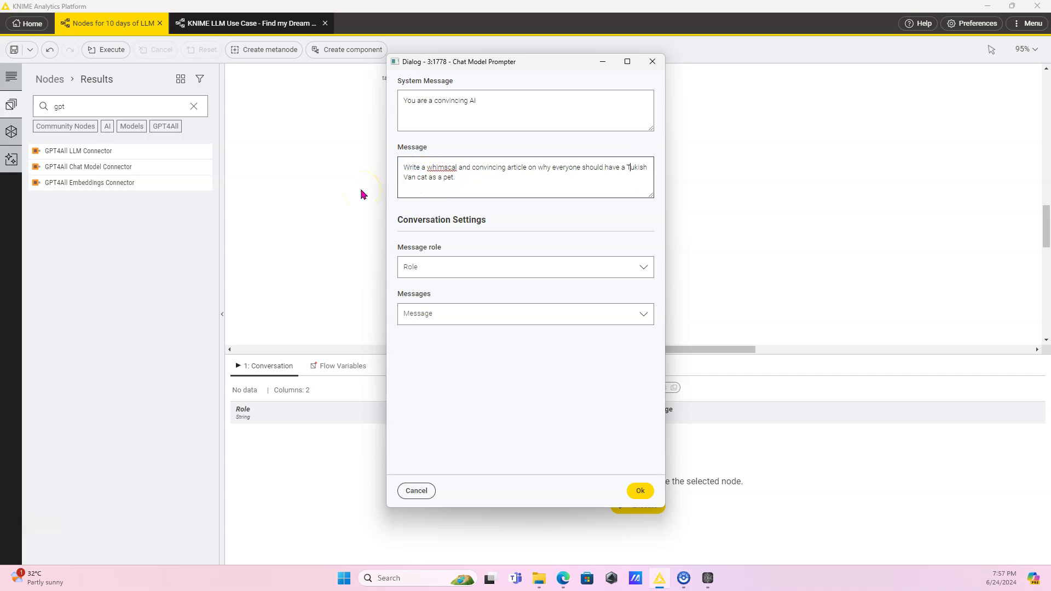
click(632, 167)
text(r)
click(446, 166)
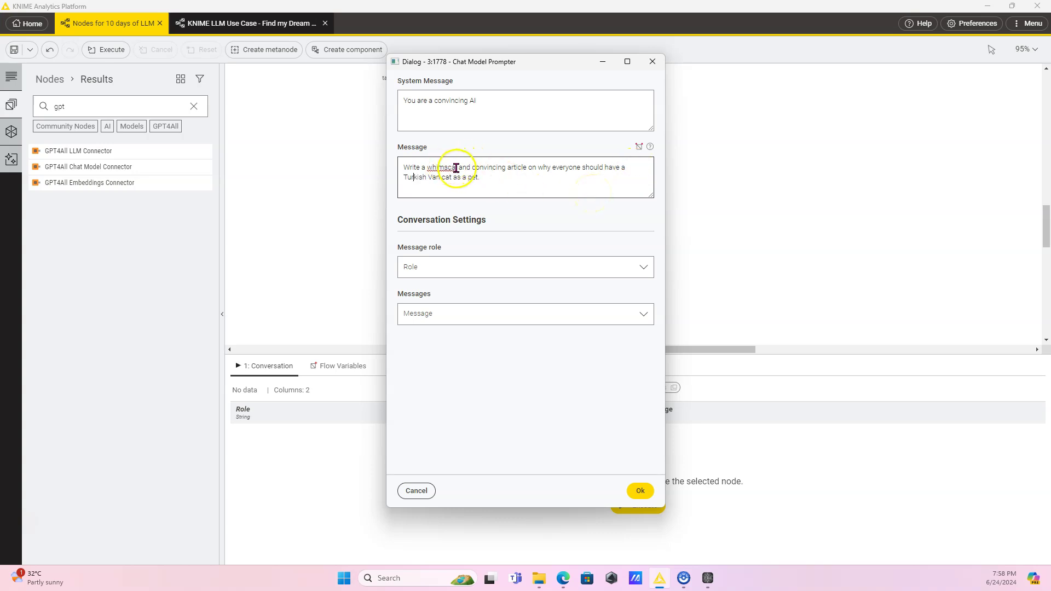
click(456, 166)
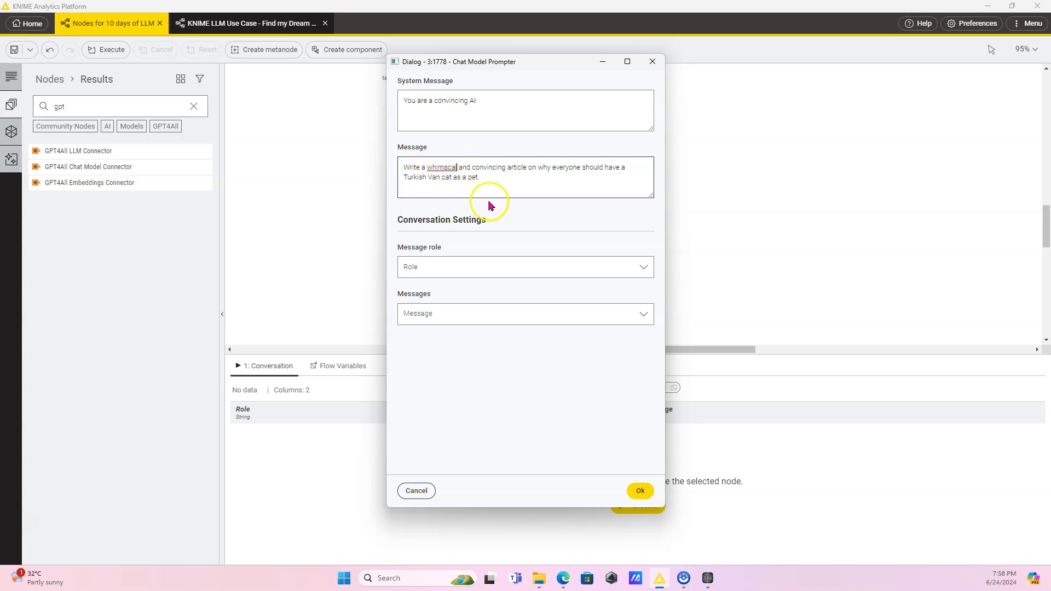
click(447, 168)
text(i)
double_click(450, 168)
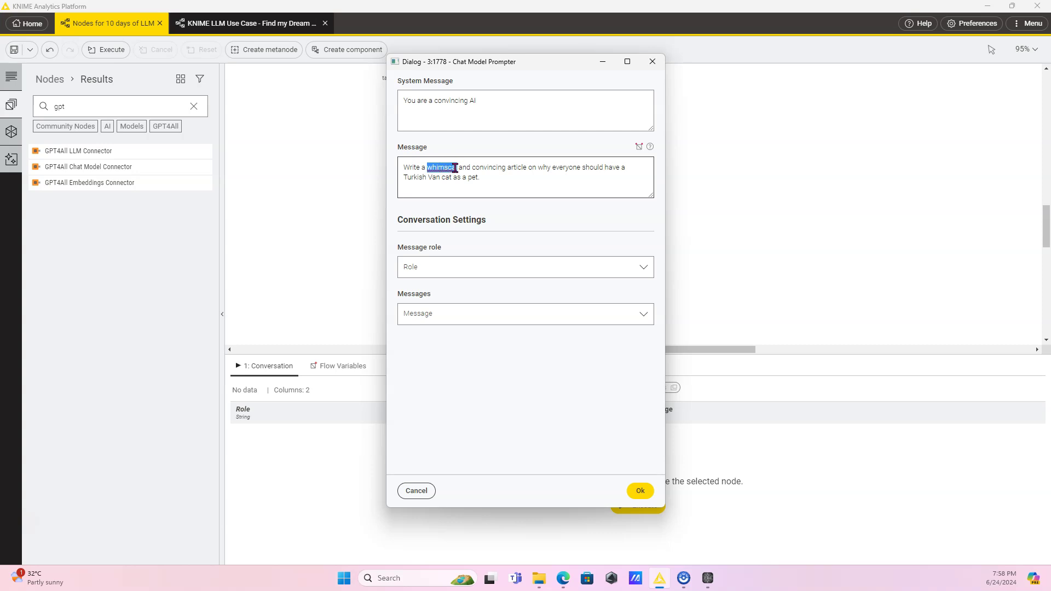
text(w)
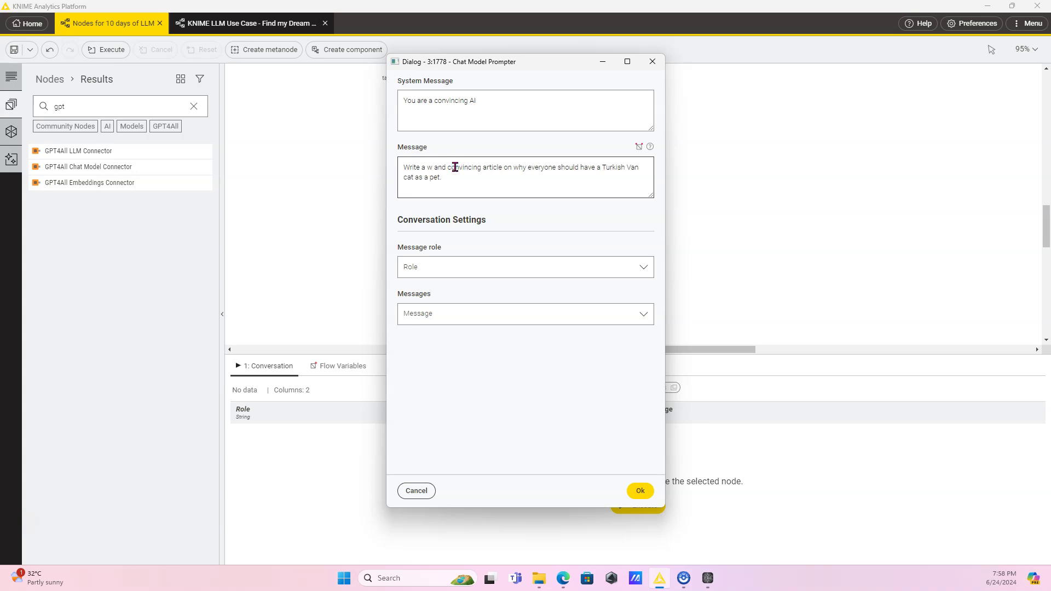
text(himsical)
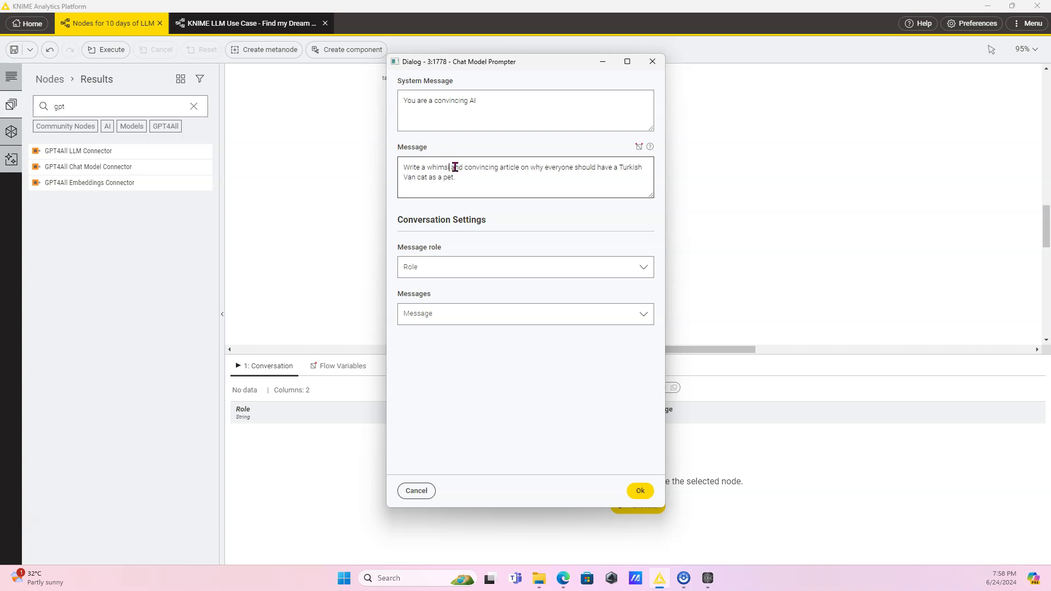
- Add a closing period and '200 word' before 'article' in the prompt, then confirm
click(468, 168)
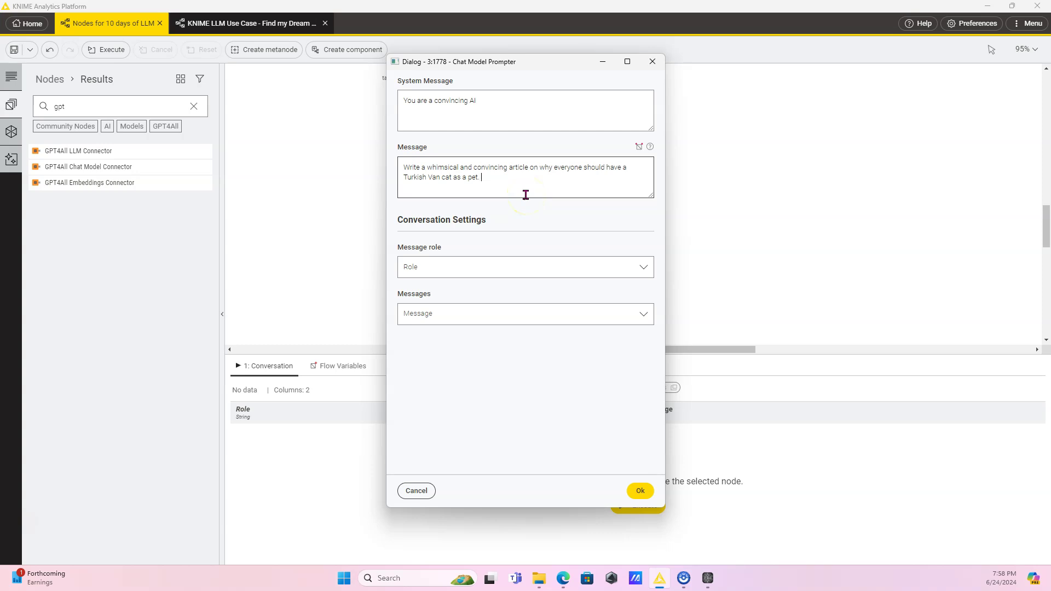
click(495, 176)
text(.)
click(508, 166)
text(200 )
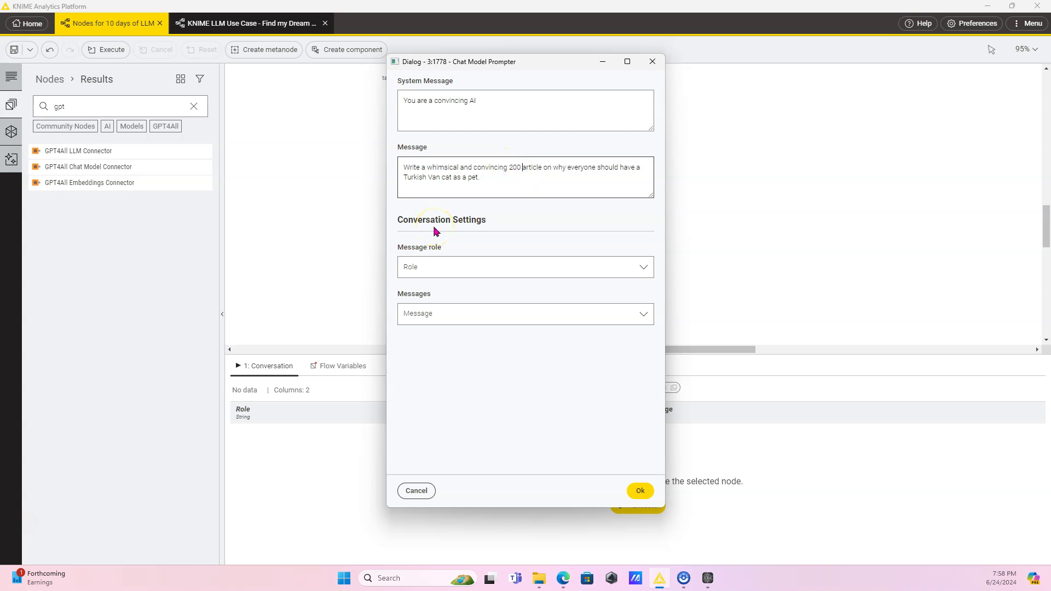
text(word)
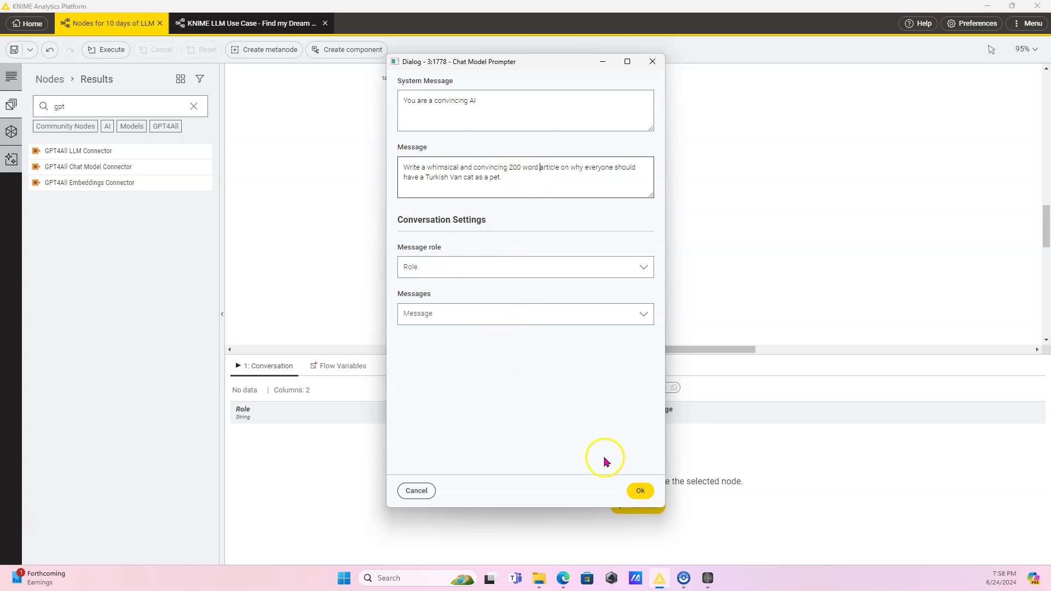
click(639, 490)
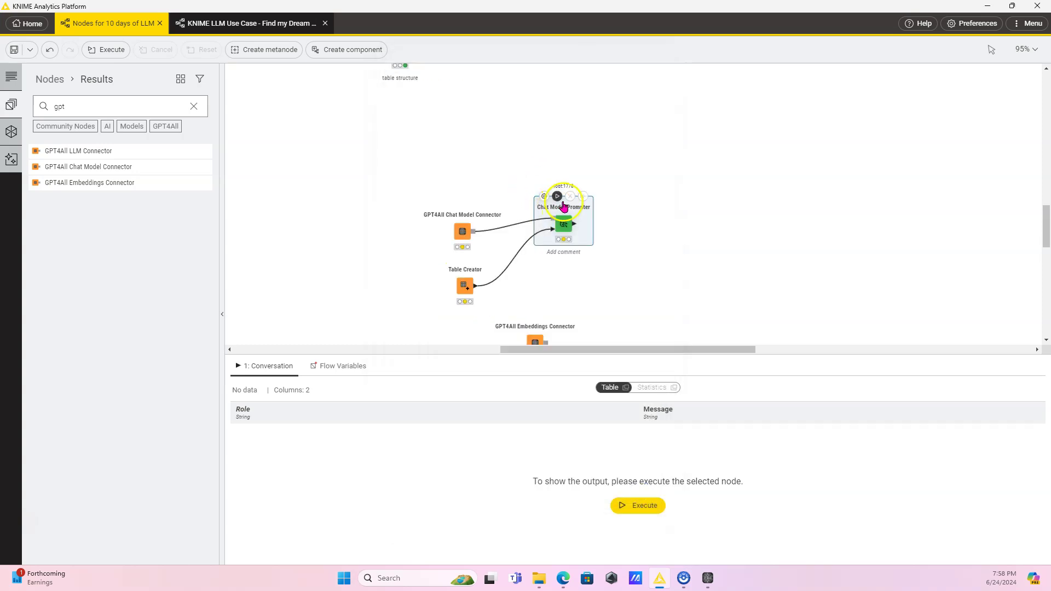
- Run the Chat Model Prompter, review the Embeddings Connector settings, and display its node description
click(555, 191)
scroll(613, 241, down, 3)
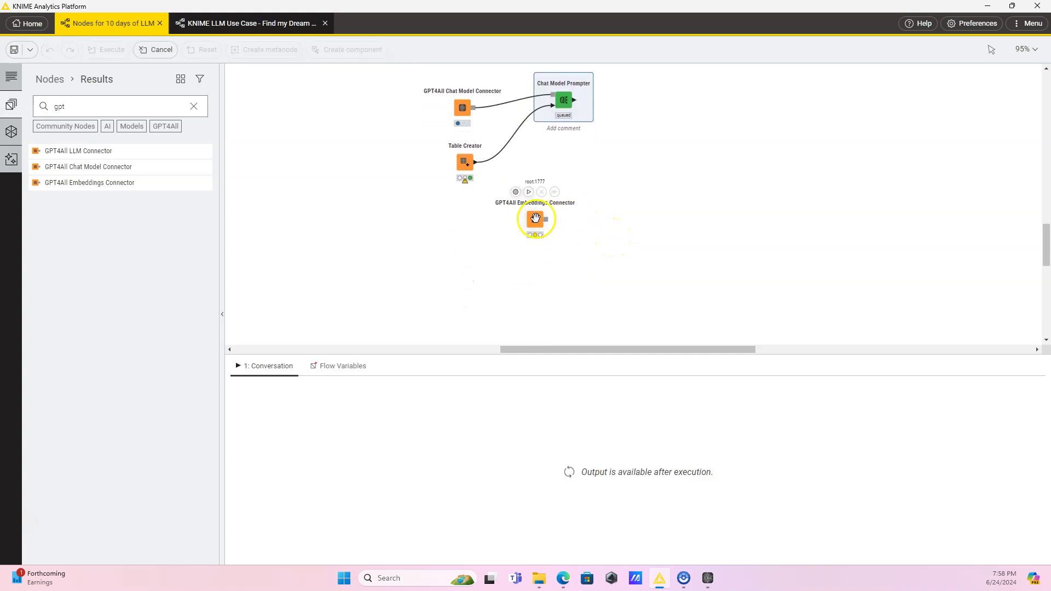
click(534, 220)
click(517, 195)
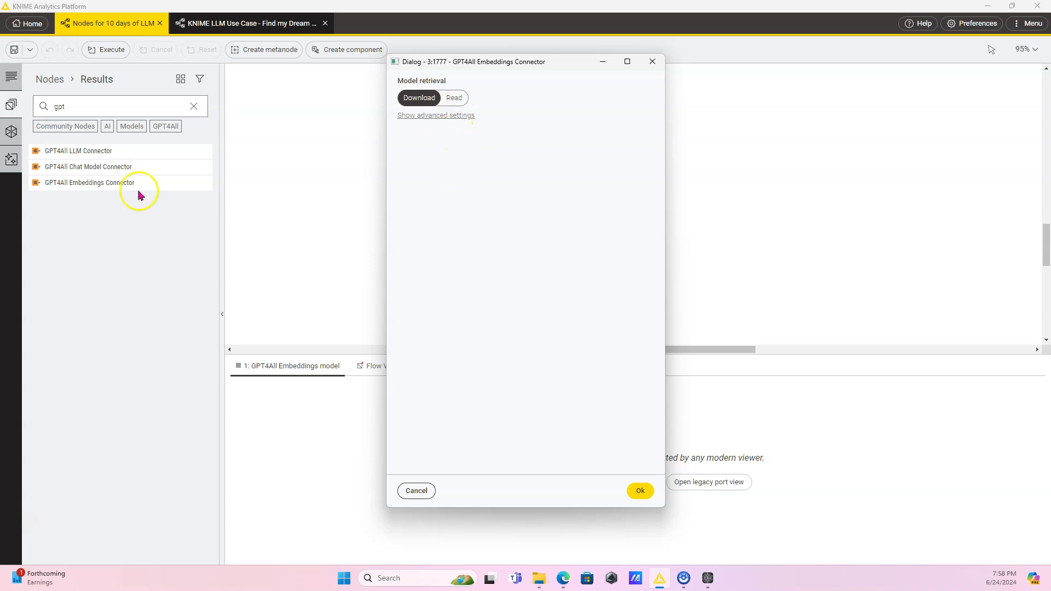
click(417, 491)
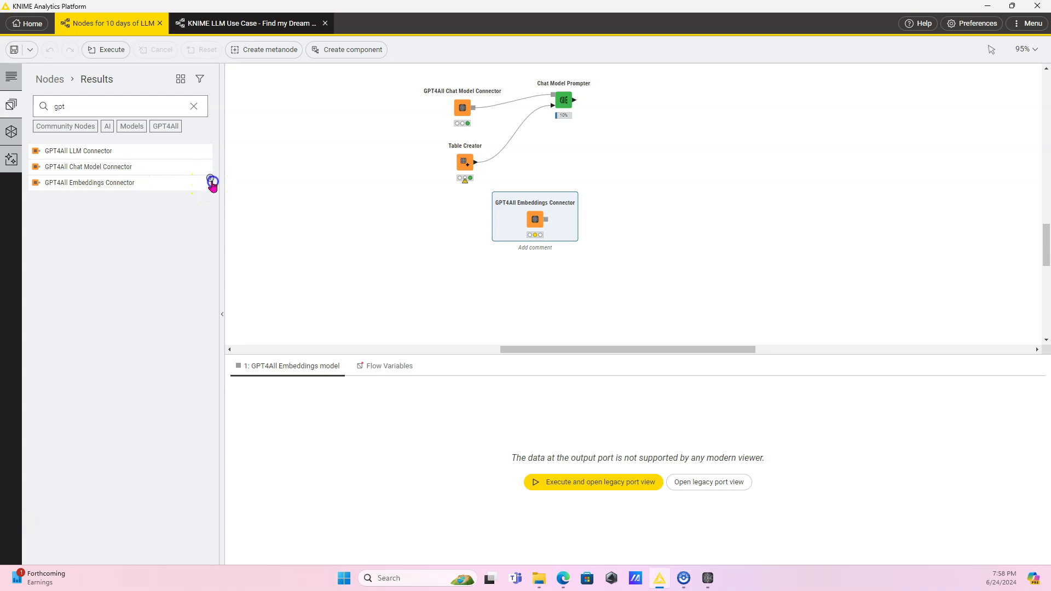
click(209, 179)
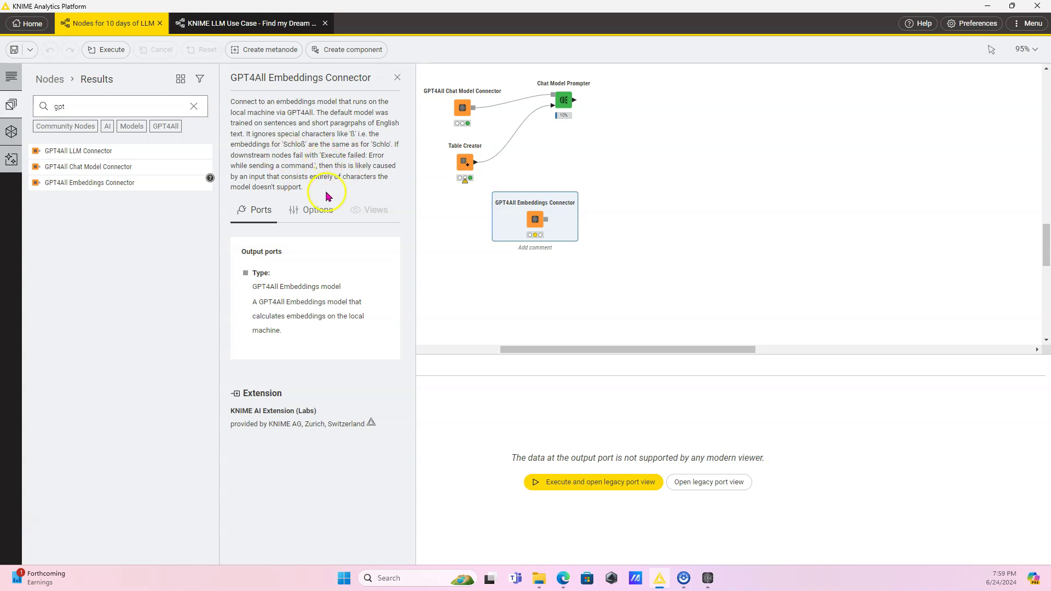
click(708, 577)
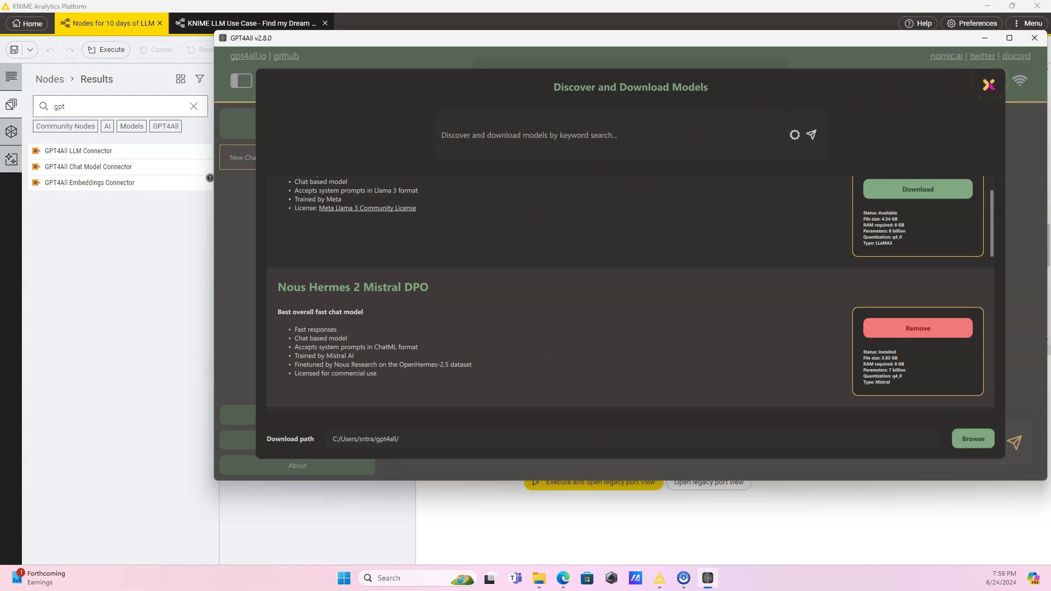
click(627, 336)
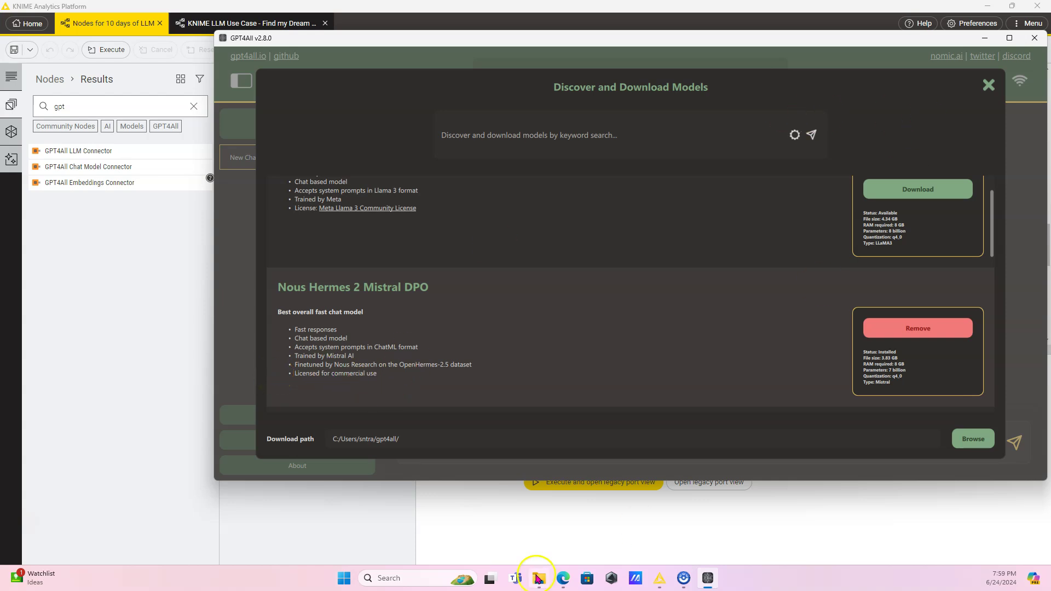
click(658, 578)
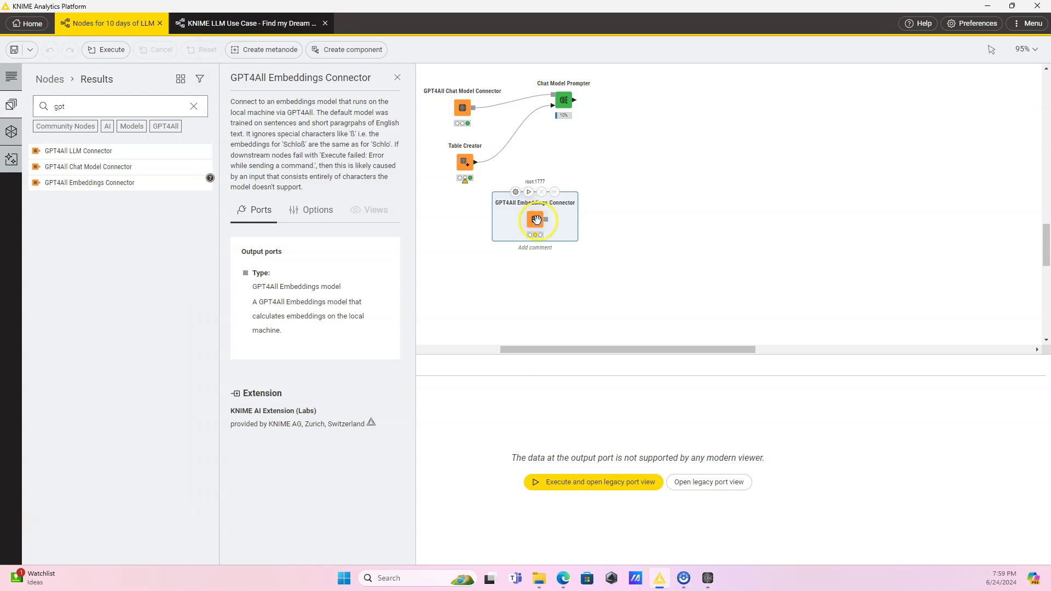
- Set the GPT4All Embeddings Connector's advanced Number of threads to 8 and execute it
click(515, 193)
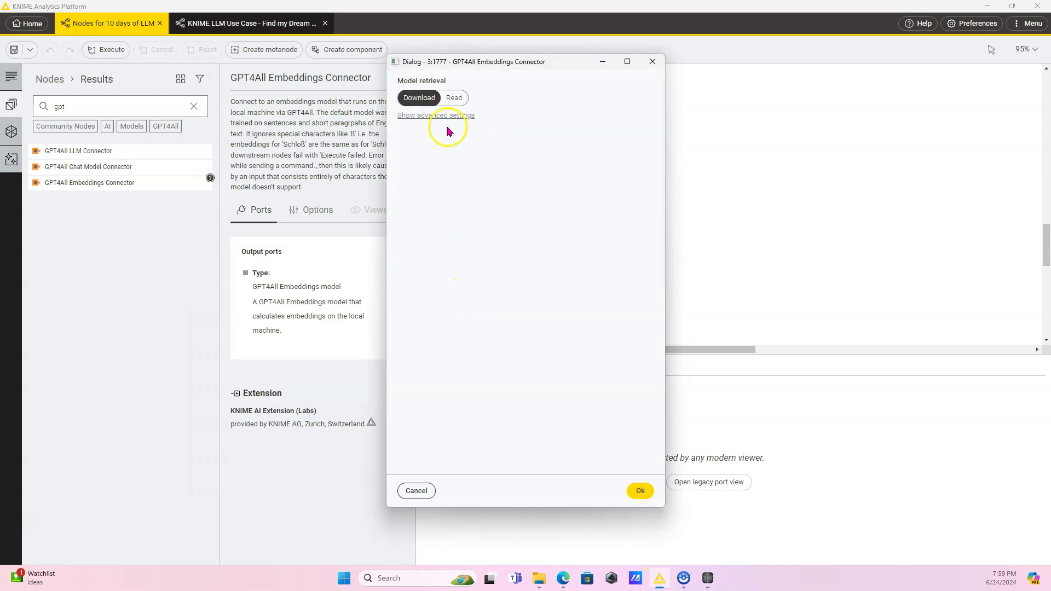
click(441, 116)
click(645, 133)
click(645, 132)
click(645, 133)
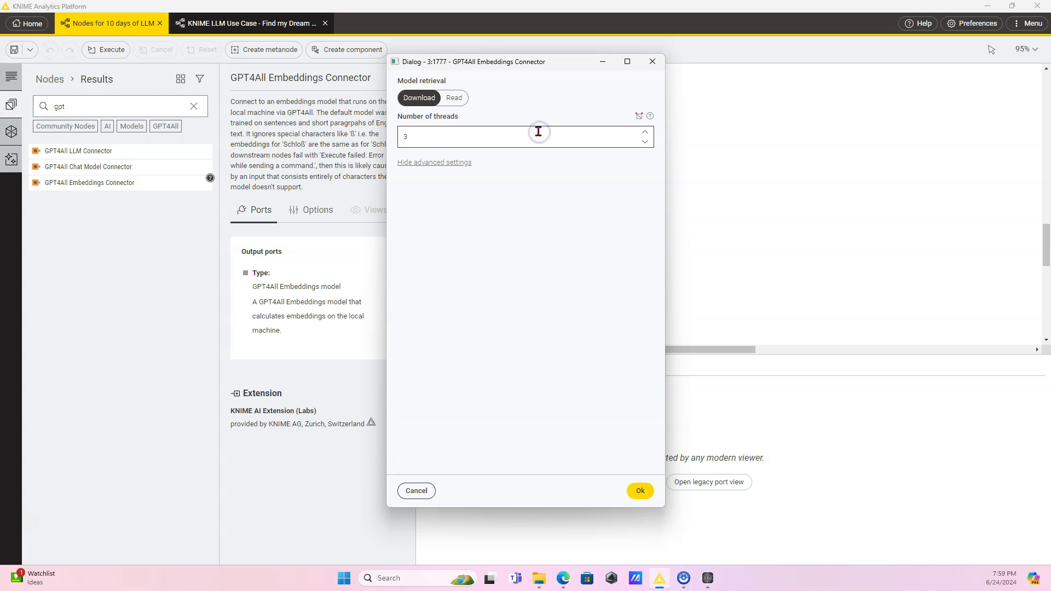
key(BackSpace)
click(452, 163)
click(446, 116)
click(641, 492)
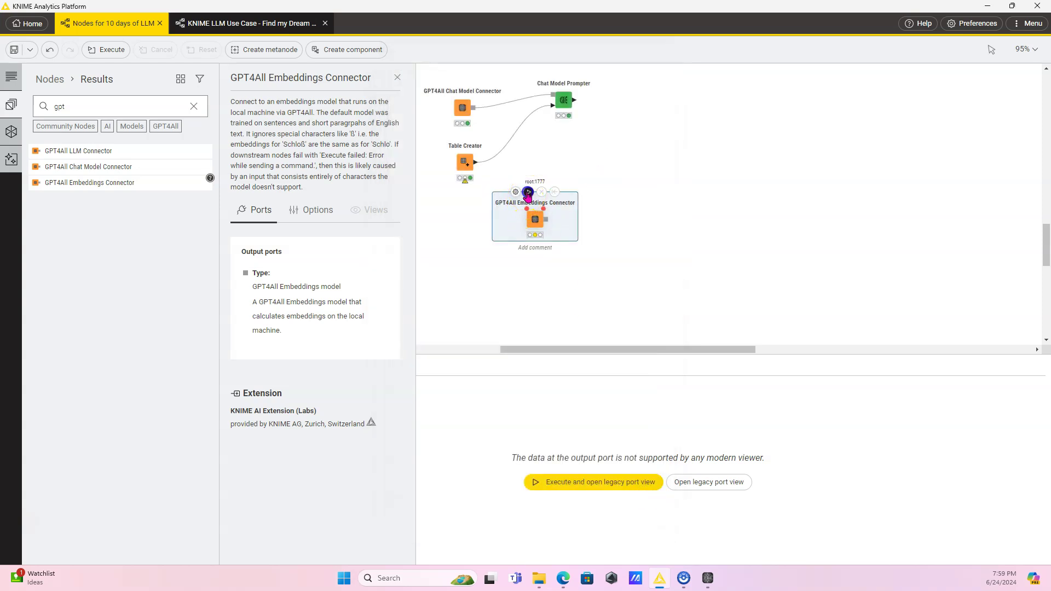
click(528, 193)
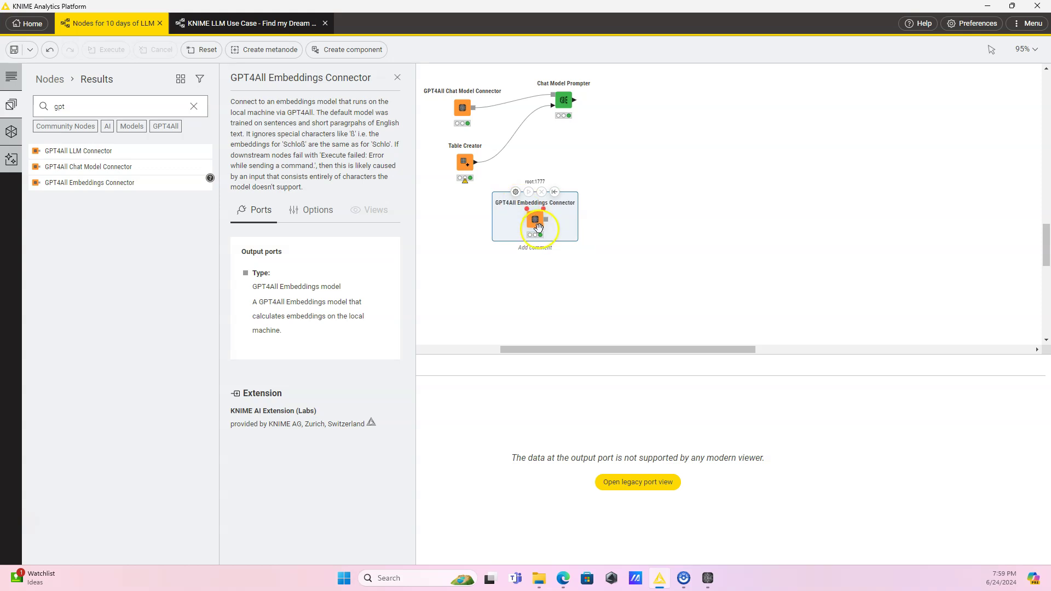
- Append a Tile View (JavaScript) node to the Chat Model Prompter's output and run it
click(566, 99)
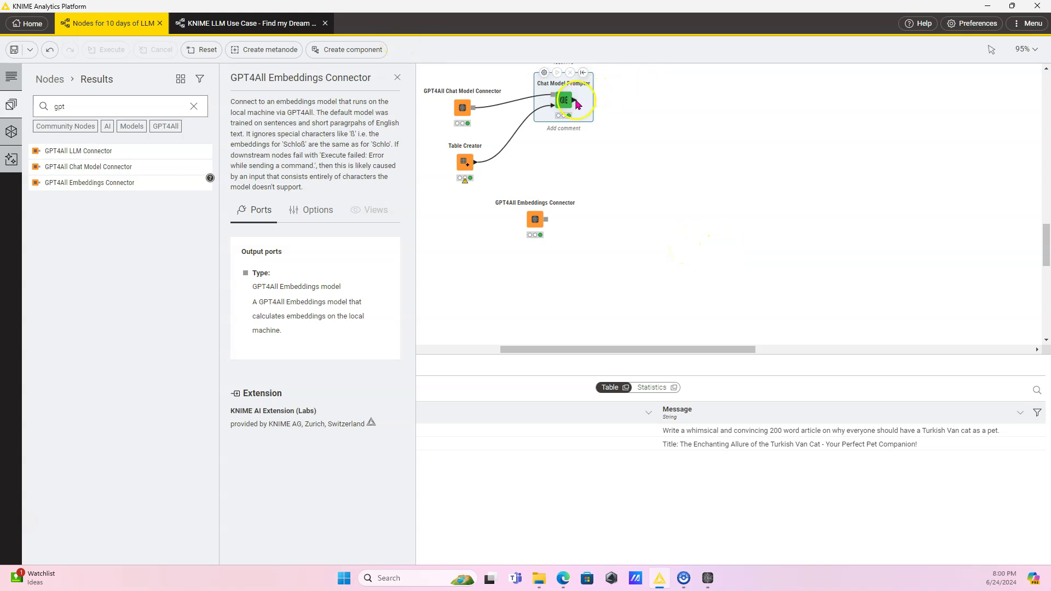
drag(577, 103, 648, 103)
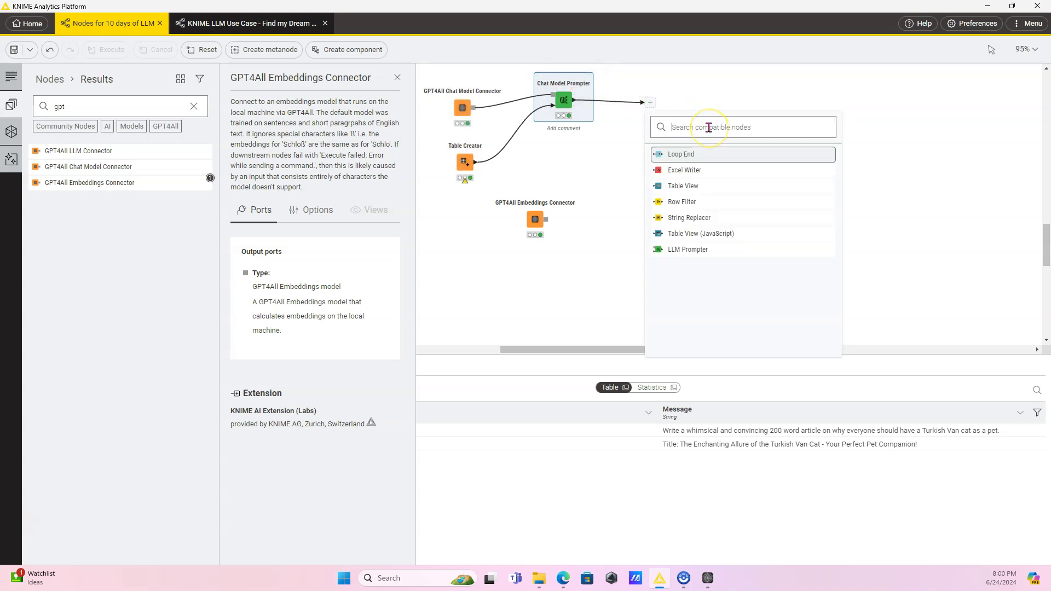
text(t)
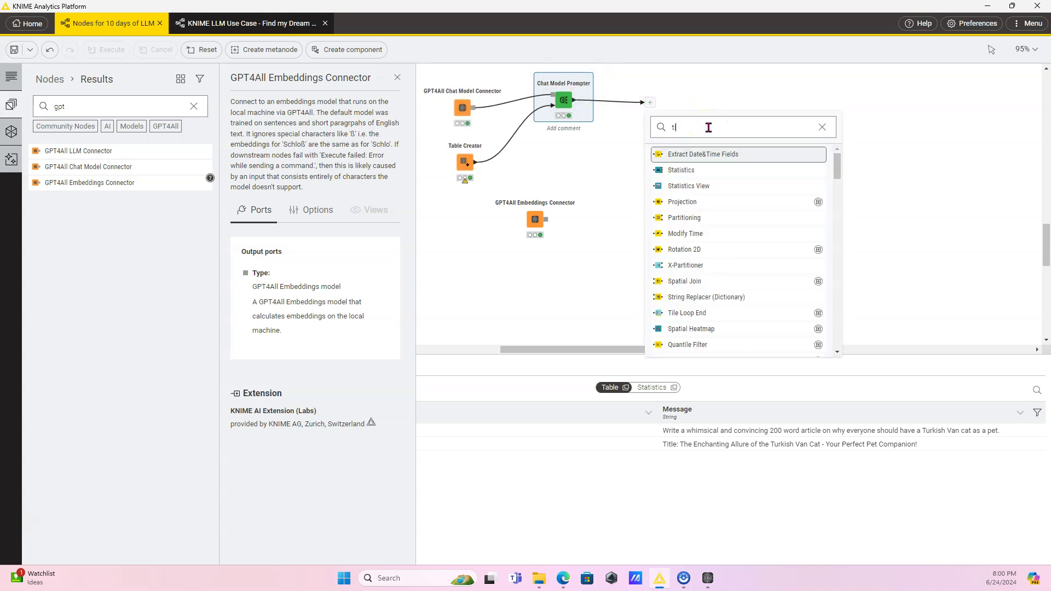
text(lle v)
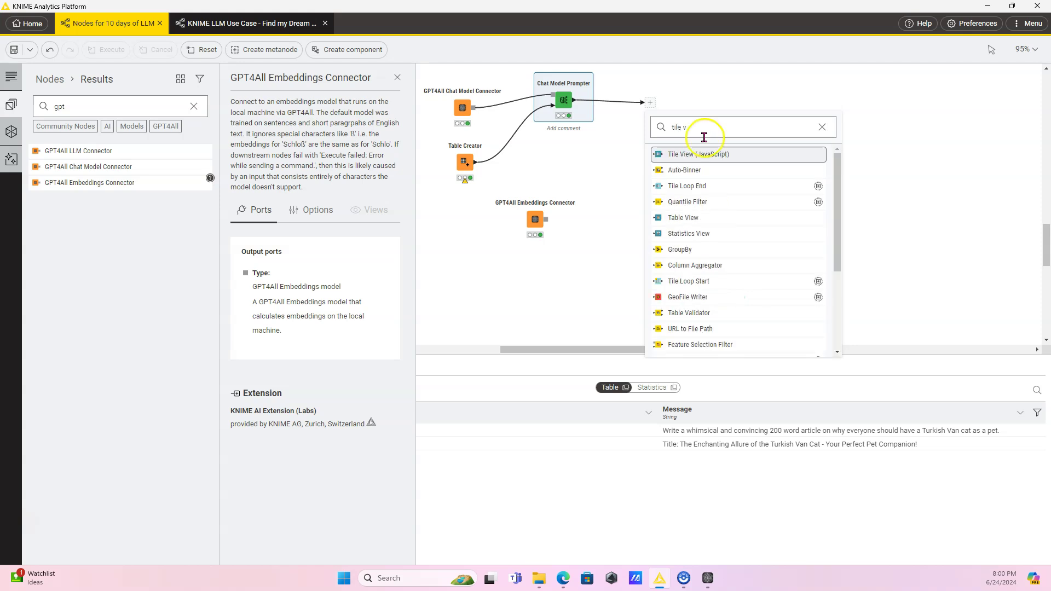
click(695, 156)
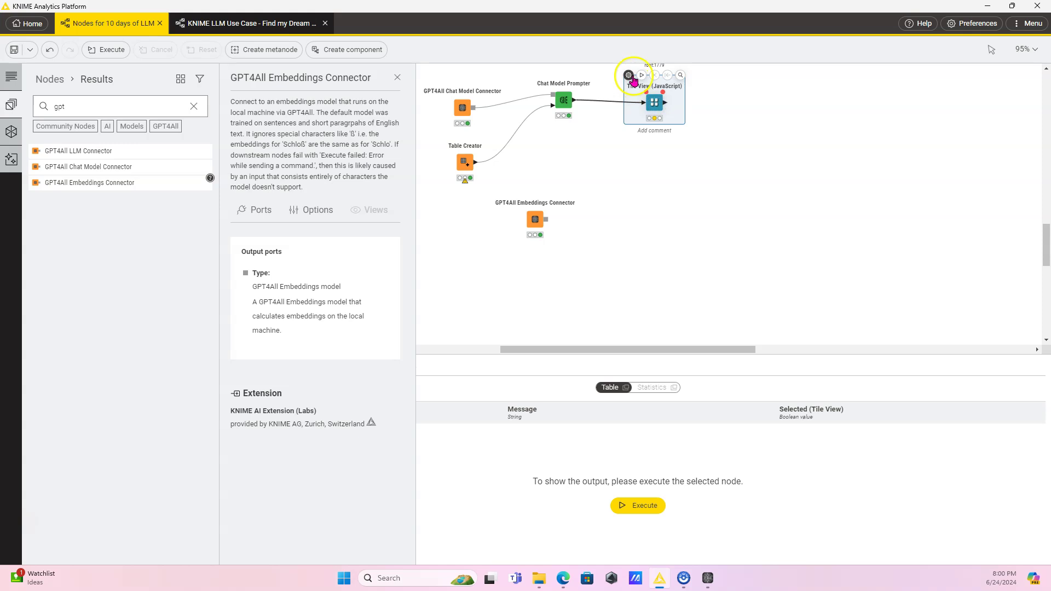
click(640, 76)
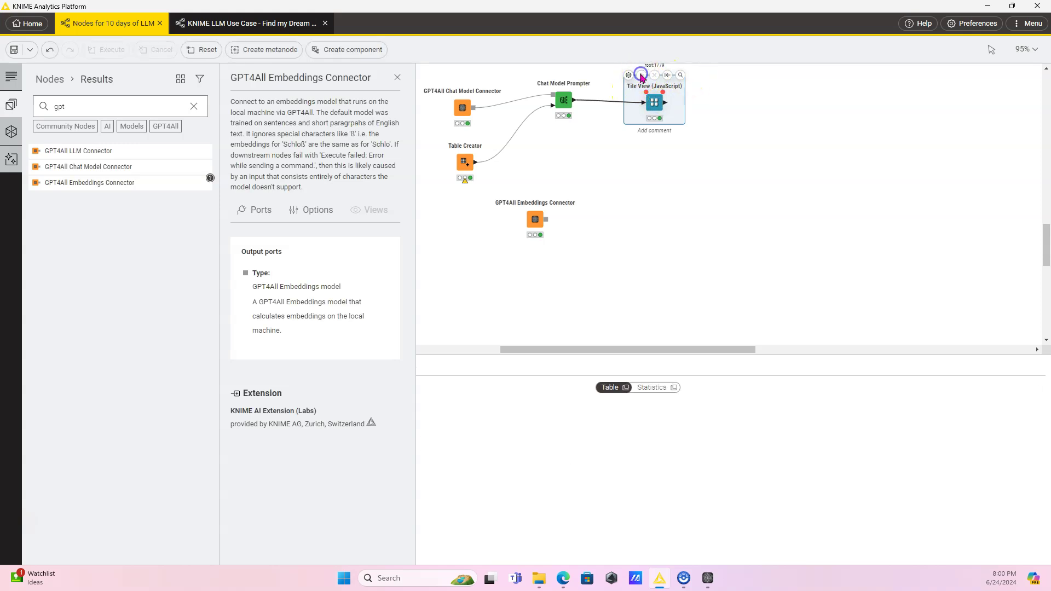
- View the prompt and Turkish Van article in a maximized tile view, then close discarding changes
click(680, 77)
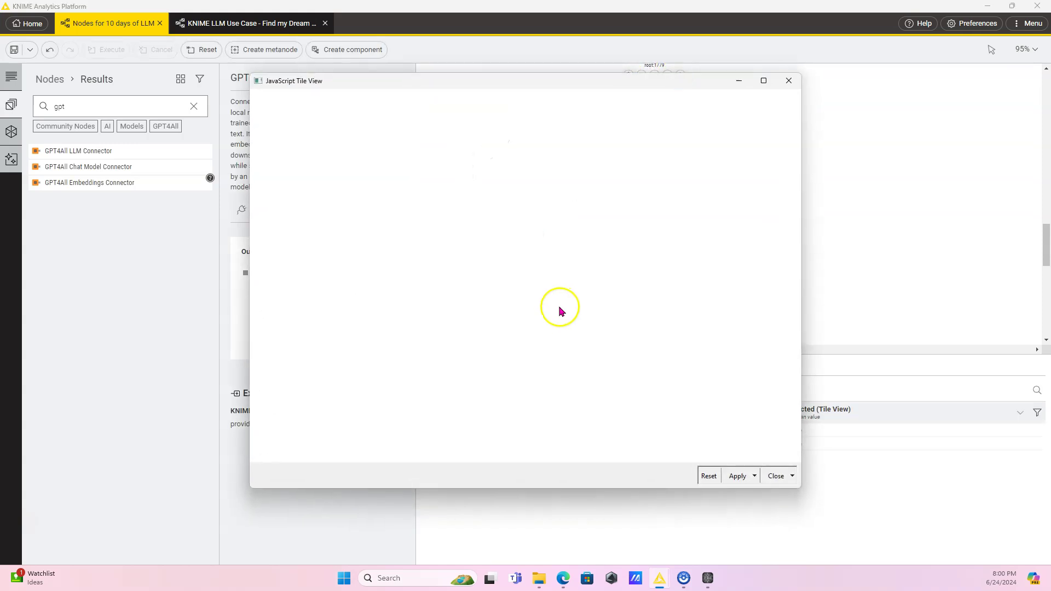
scroll(567, 239, down, 3)
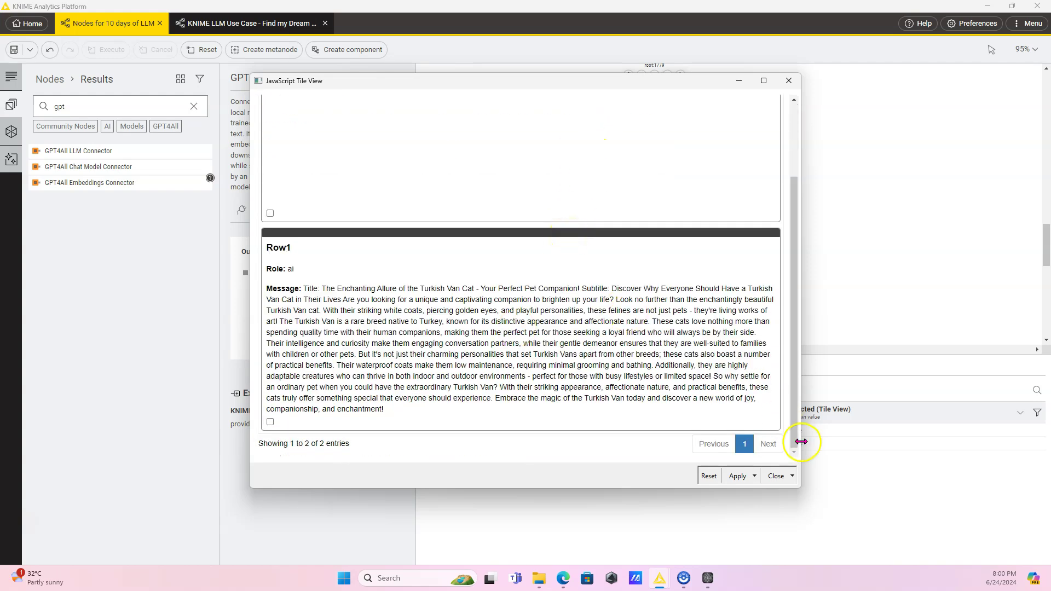
click(763, 81)
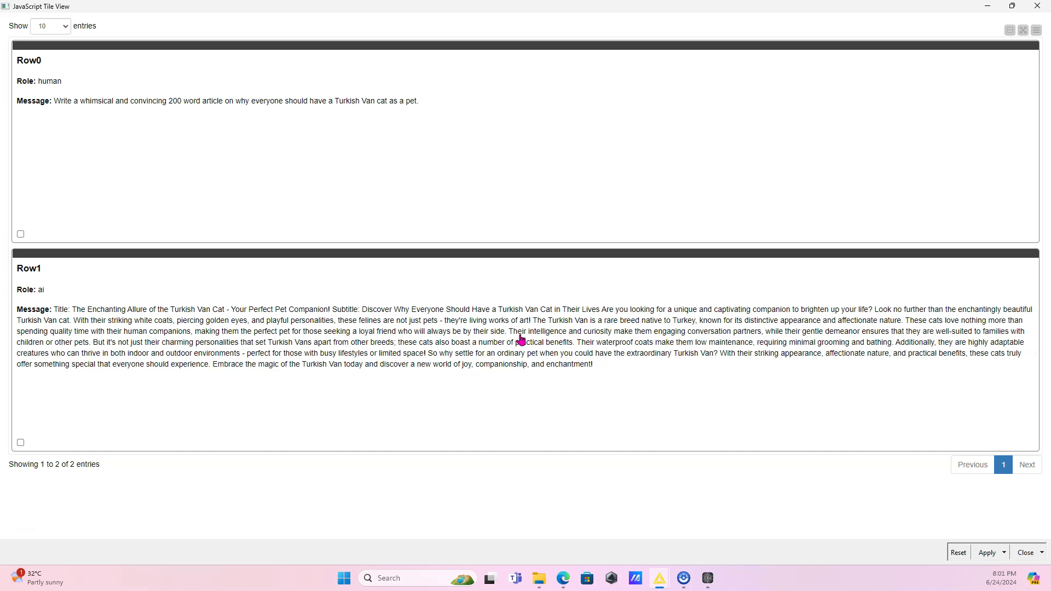
click(1025, 554)
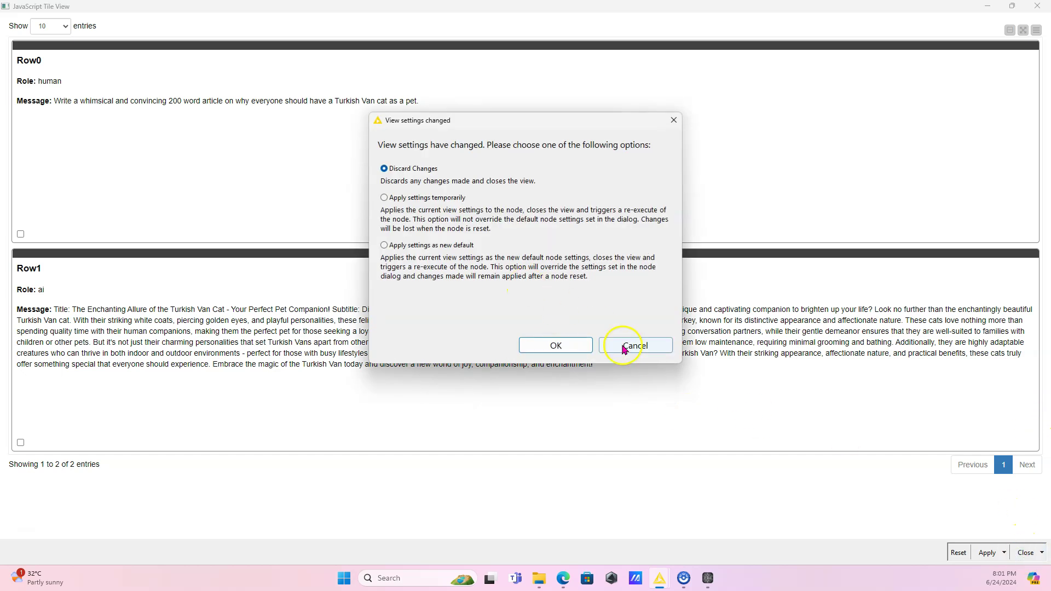
click(569, 348)
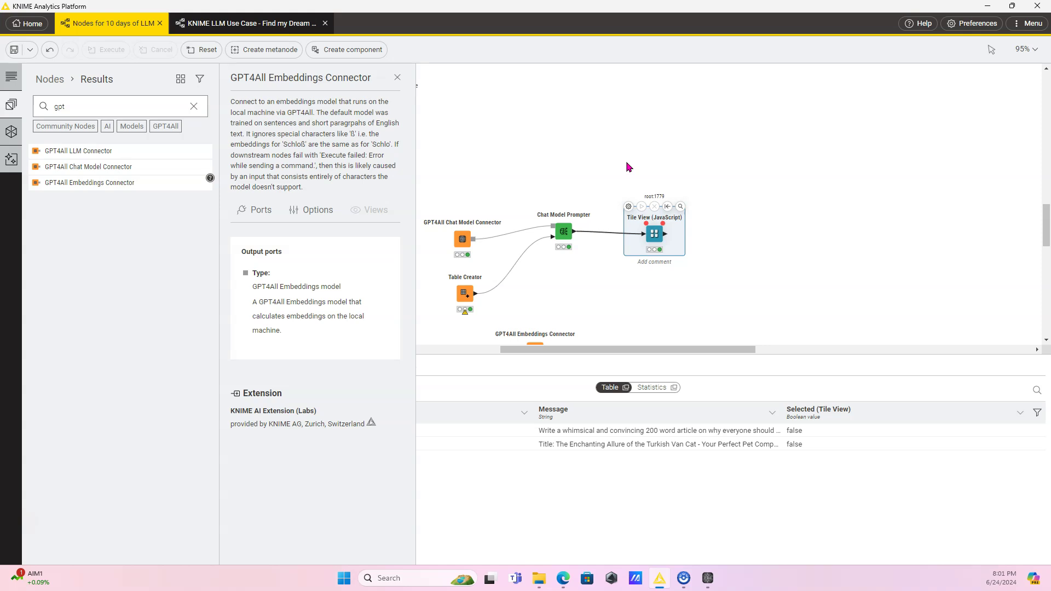
- Deselect all nodes and scroll the canvas to check the GPT4All Embeddings Connector
click(667, 146)
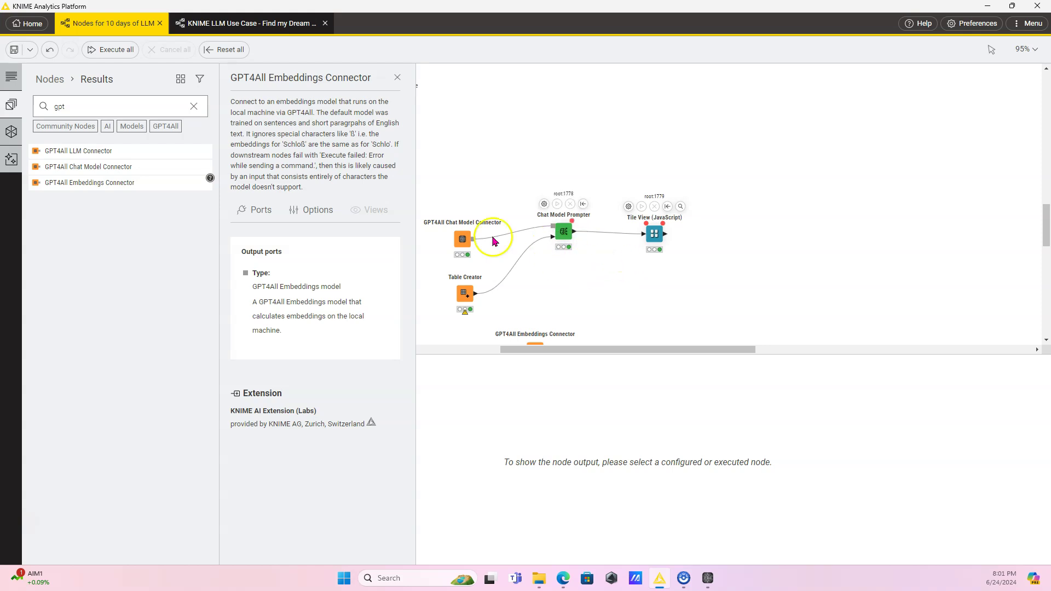
mouse_move(460, 241)
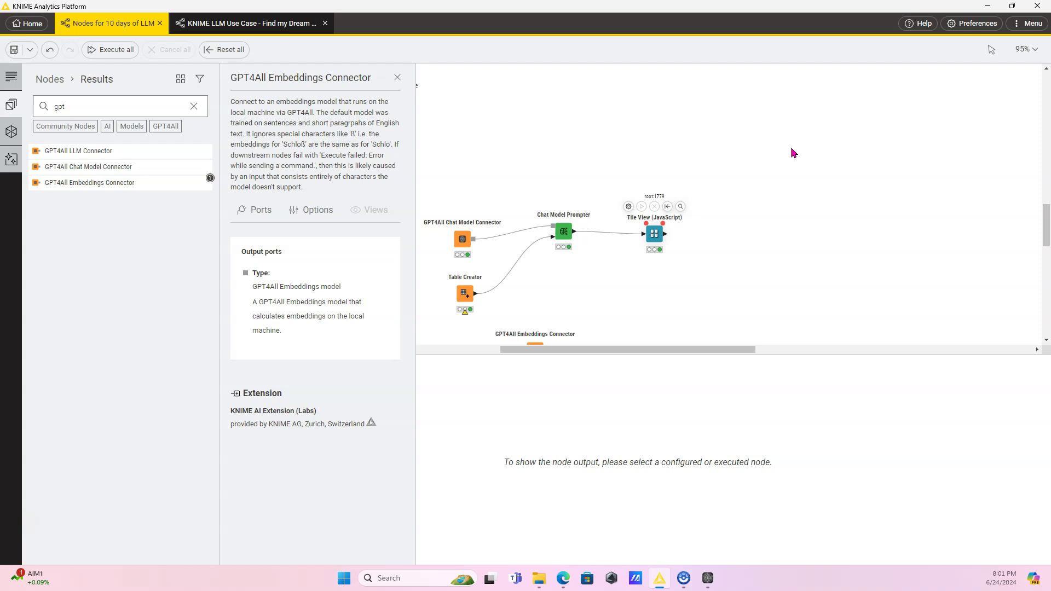
scroll(794, 153, down, 4)
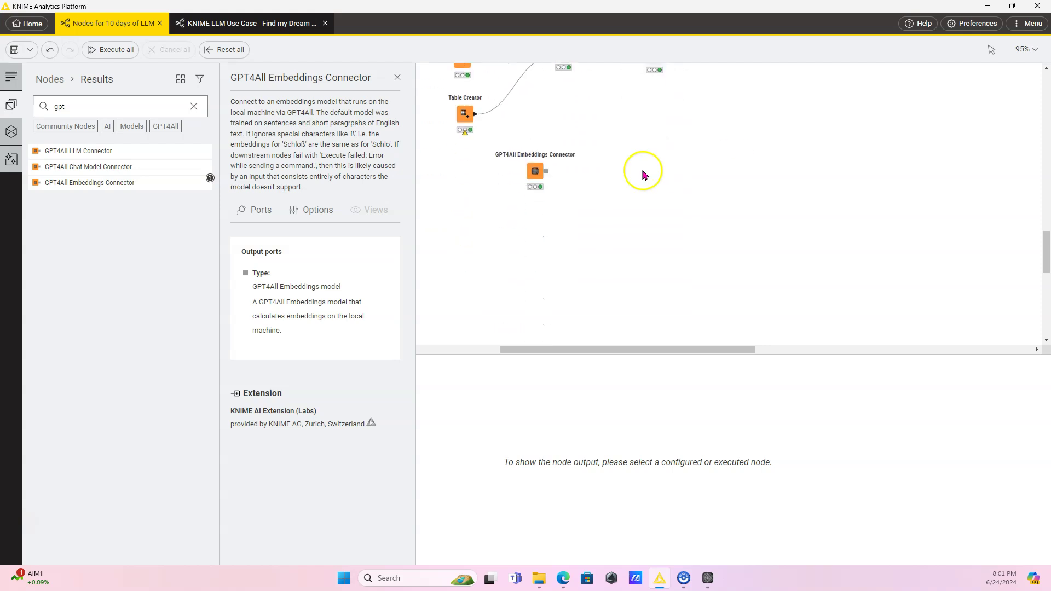
scroll(640, 172, up, 1)
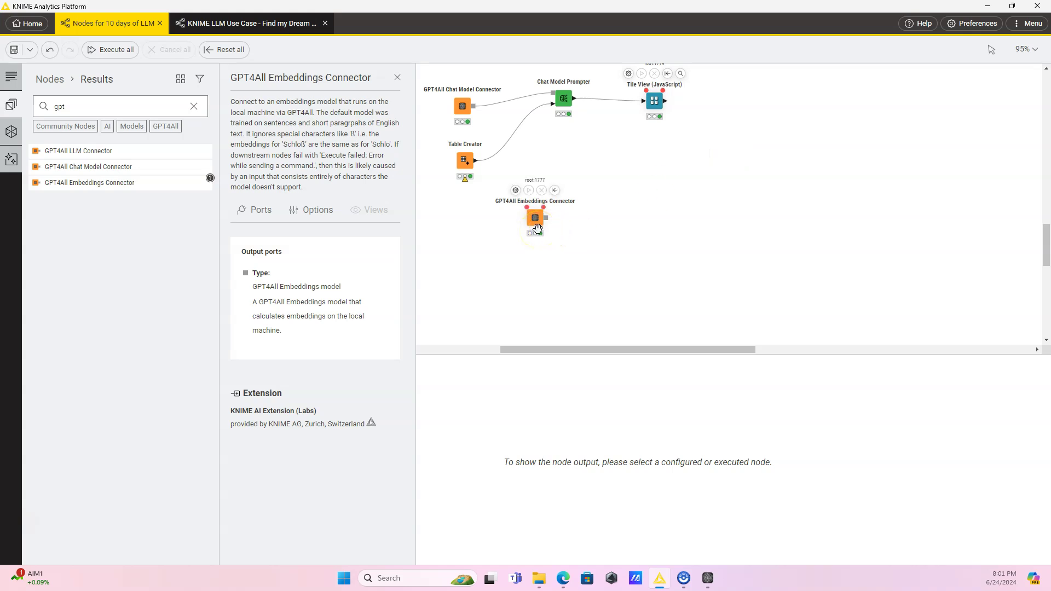
click(523, 159)
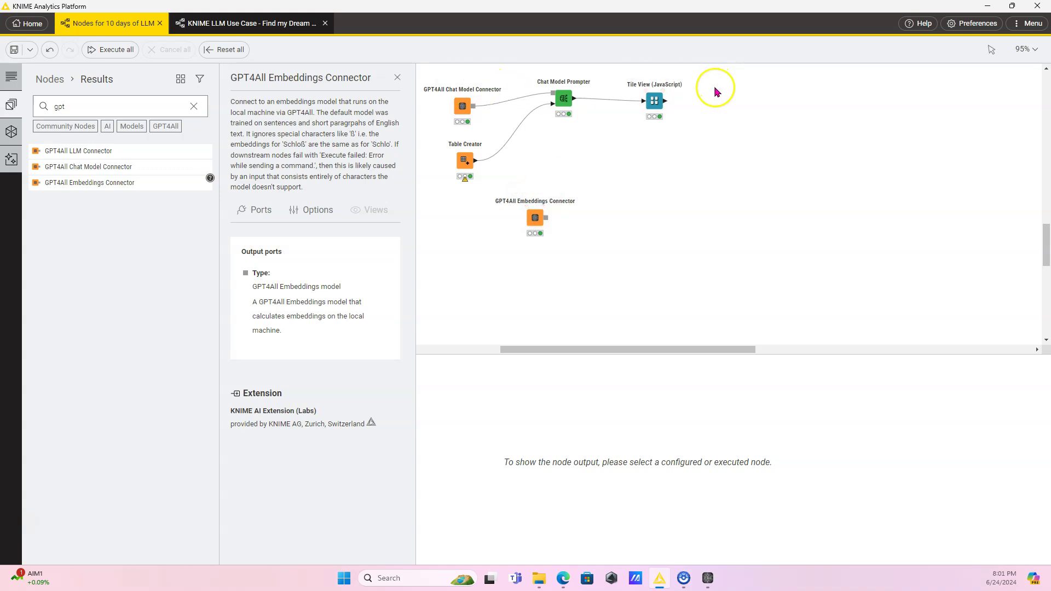
mouse_move(516, 232)
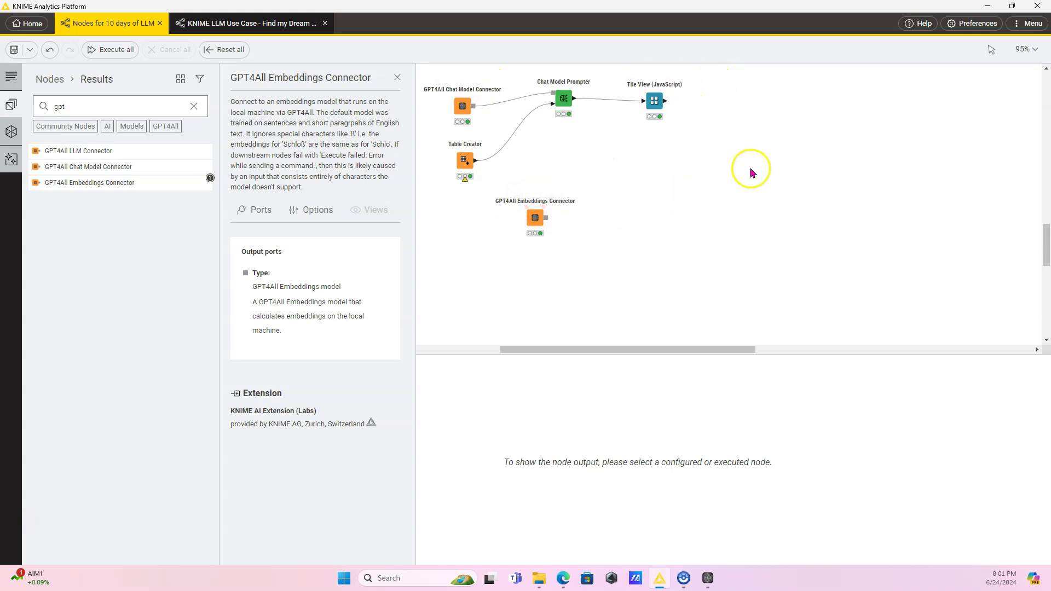
- Add a Chroma Vector Store Creator fed by the GPT4All Embeddings Connector, searching 'vector sto'
click(194, 108)
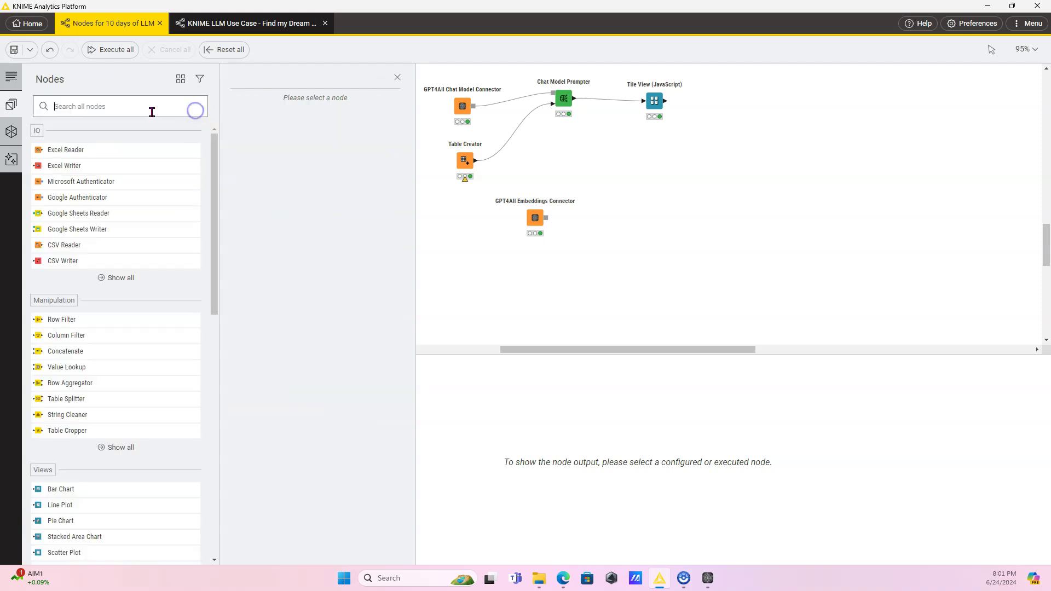
text(vector)
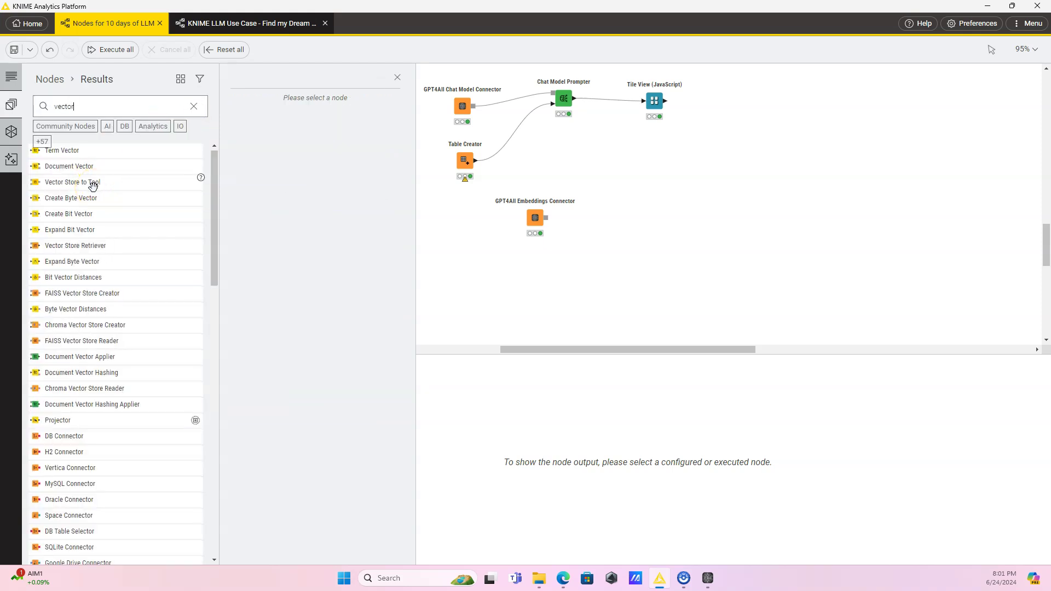
text( sto)
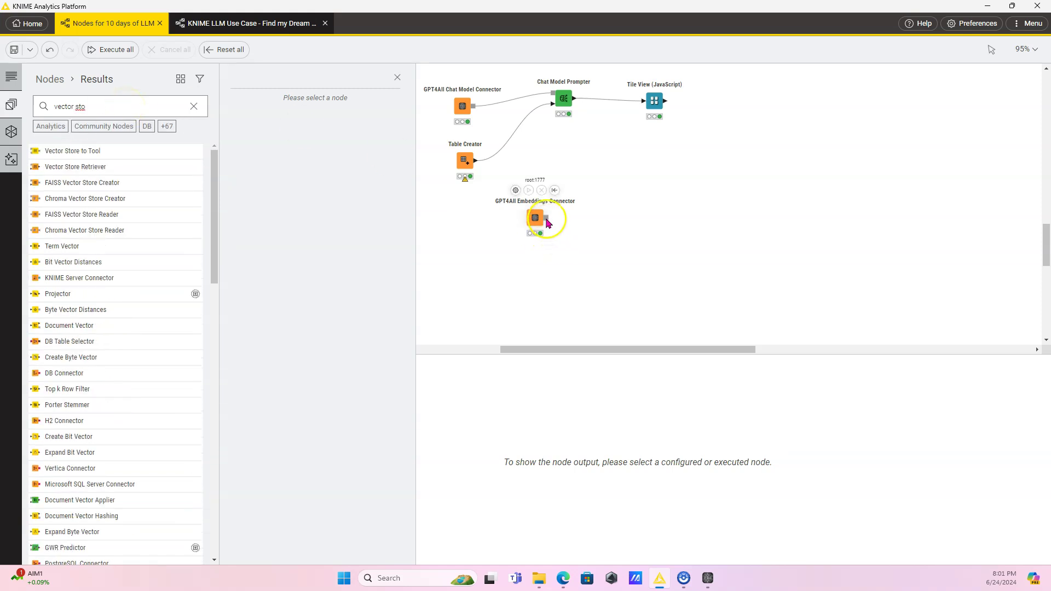
drag(545, 218, 600, 221)
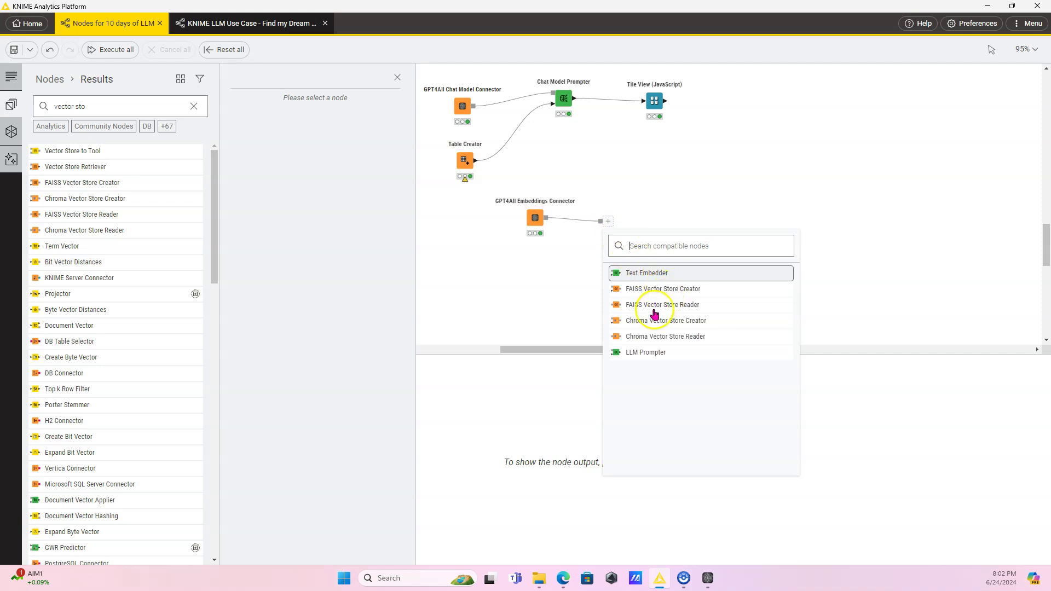
click(649, 320)
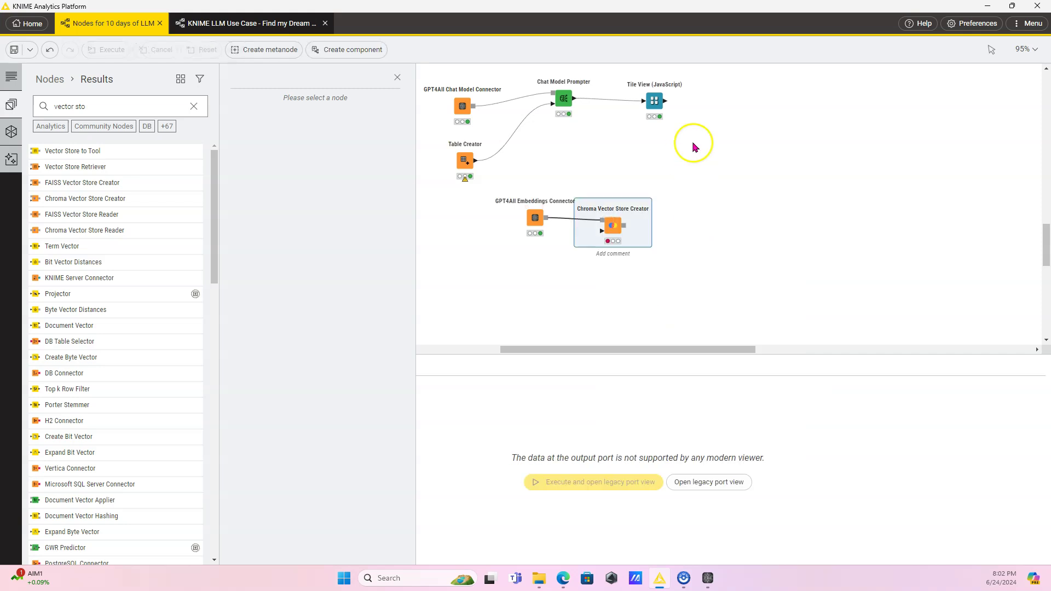
- Wire the Constant Value Column (Period) table output into the Chroma Vector Store Creator
scroll(692, 146, down, 5)
scroll(693, 146, down, 3)
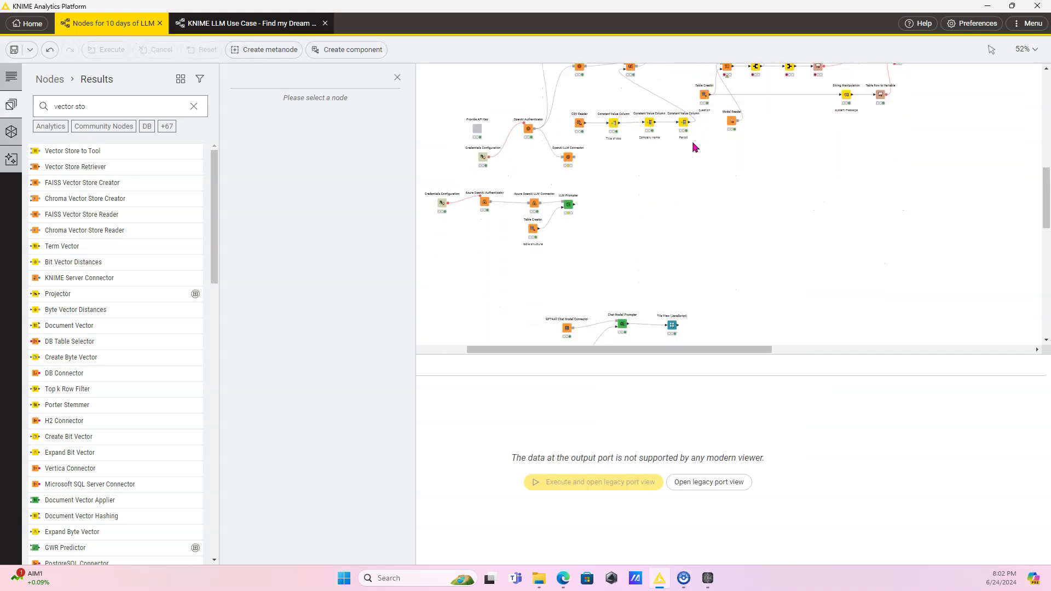
scroll(706, 130, up, 1)
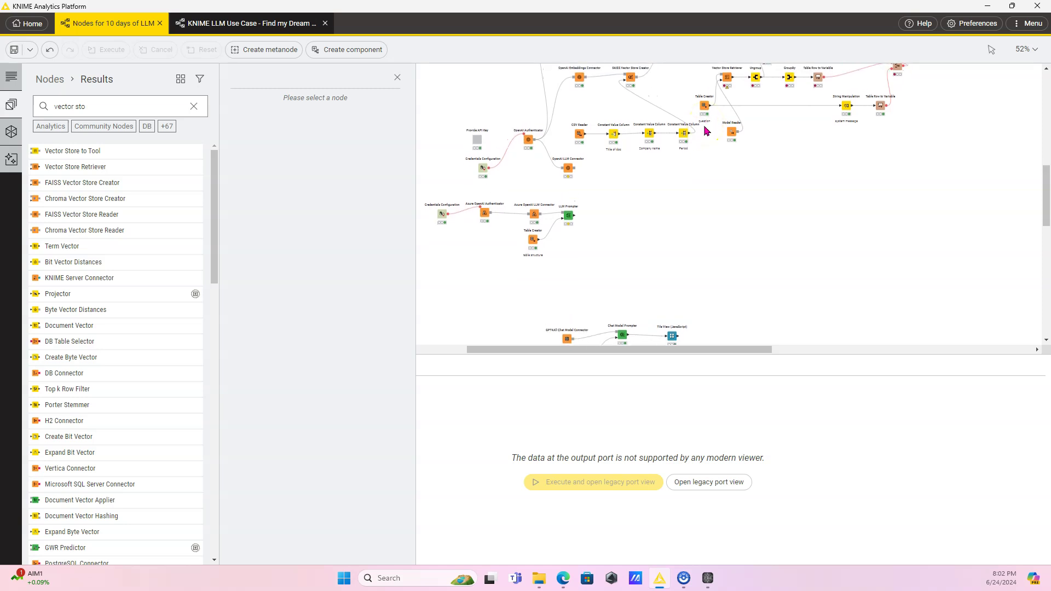
scroll(709, 126, up, 5)
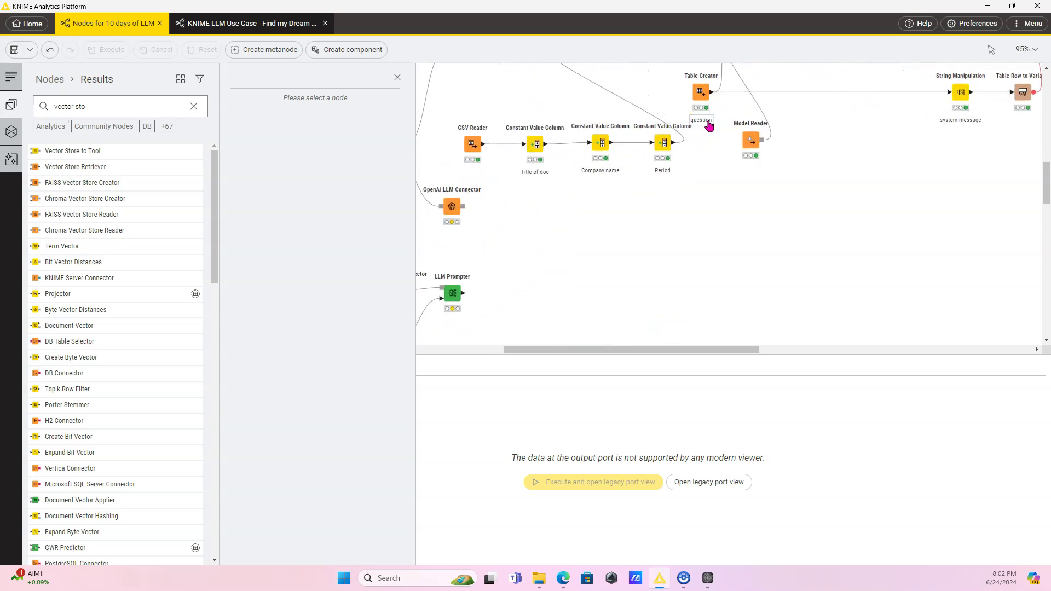
scroll(709, 125, down, 5)
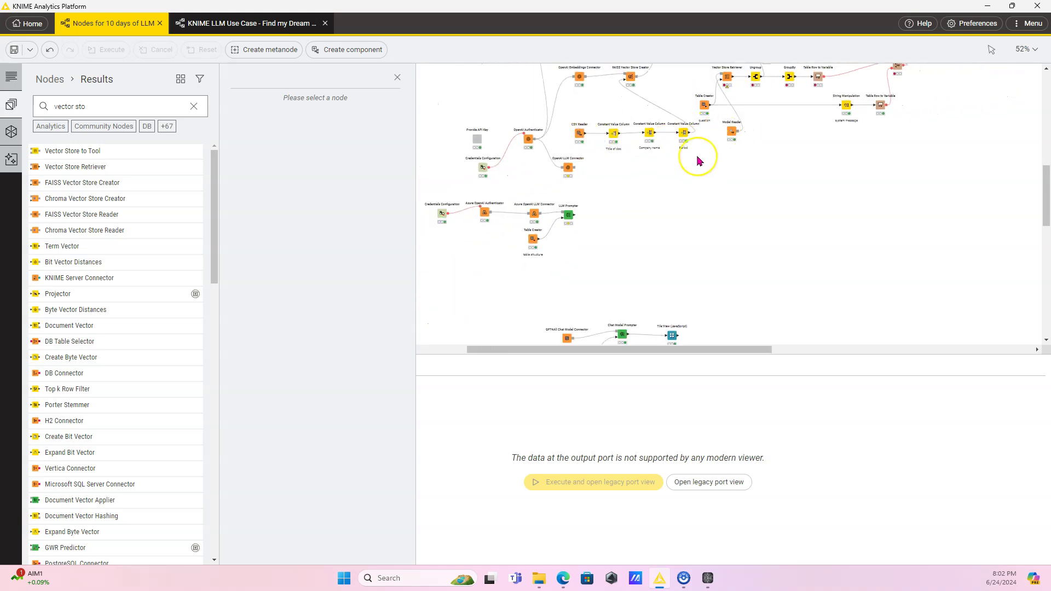
scroll(695, 159, down, 3)
scroll(698, 160, down, 2)
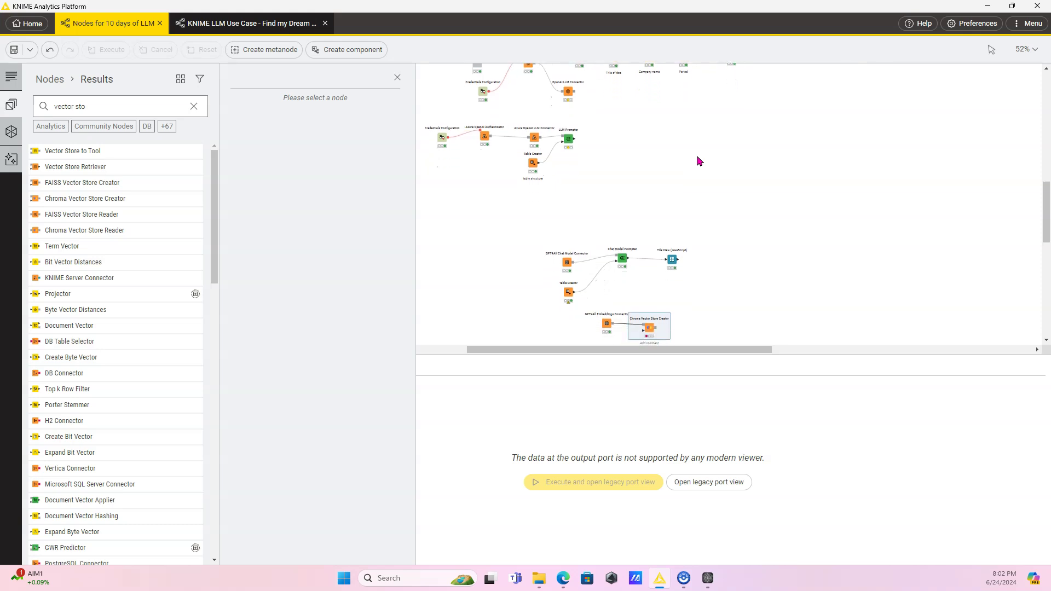
scroll(698, 161, down, 2)
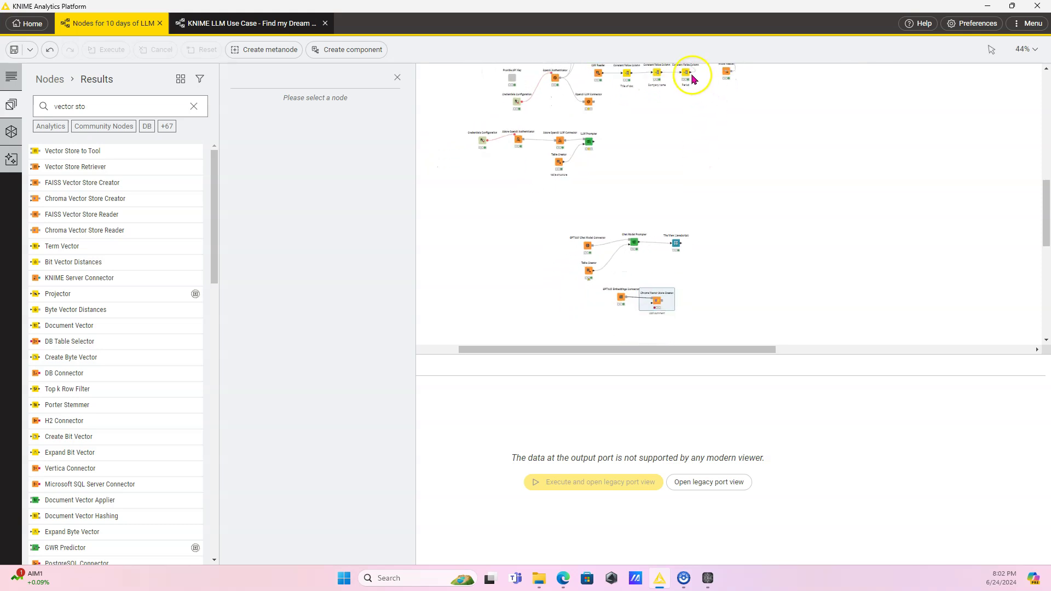
drag(690, 71, 647, 305)
scroll(727, 205, up, 4)
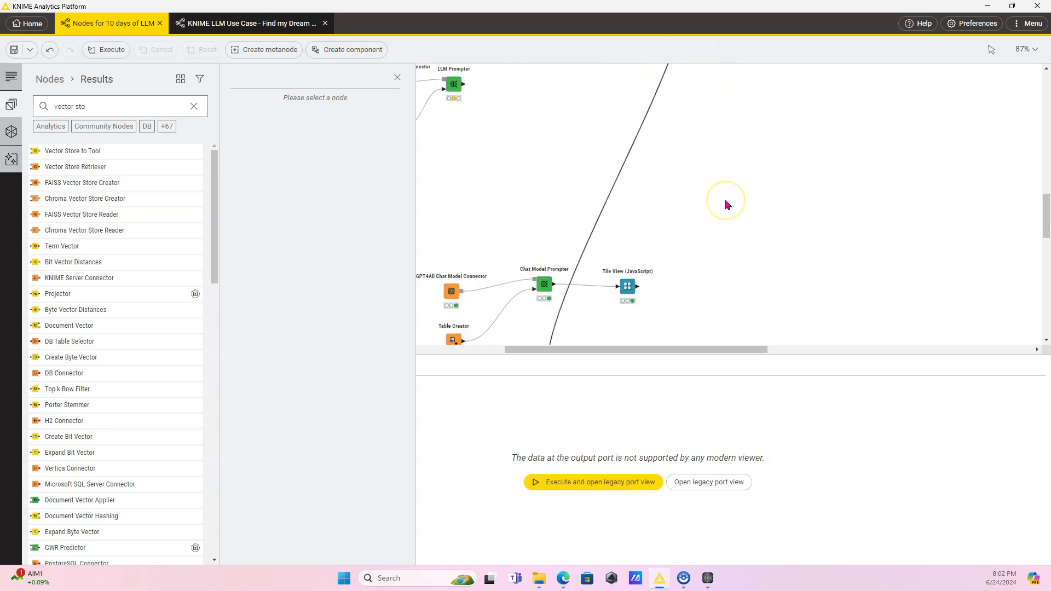
scroll(726, 204, down, 5)
scroll(726, 205, up, 3)
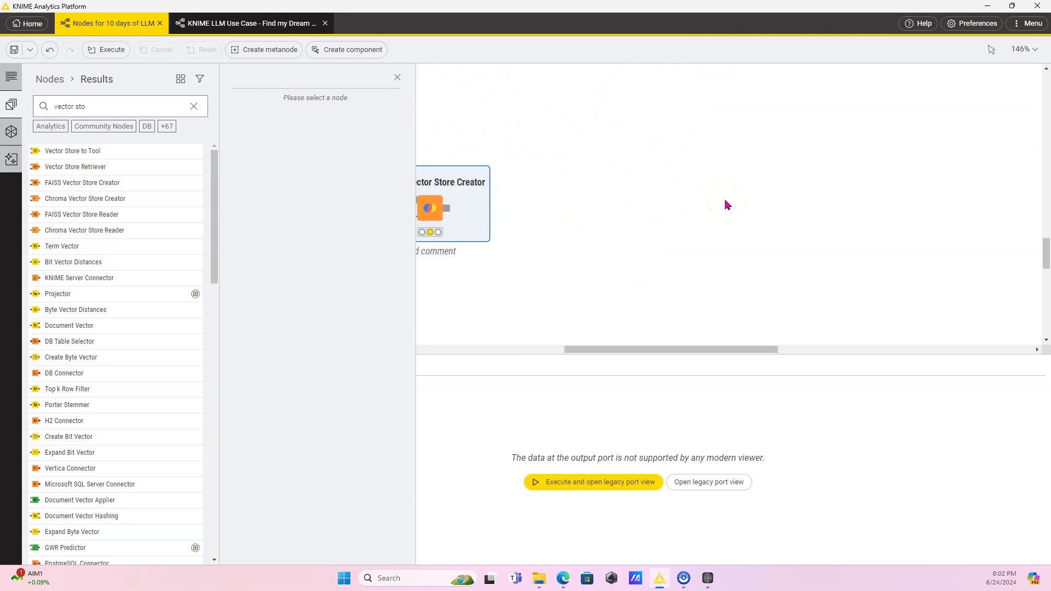
scroll(727, 205, left, 5)
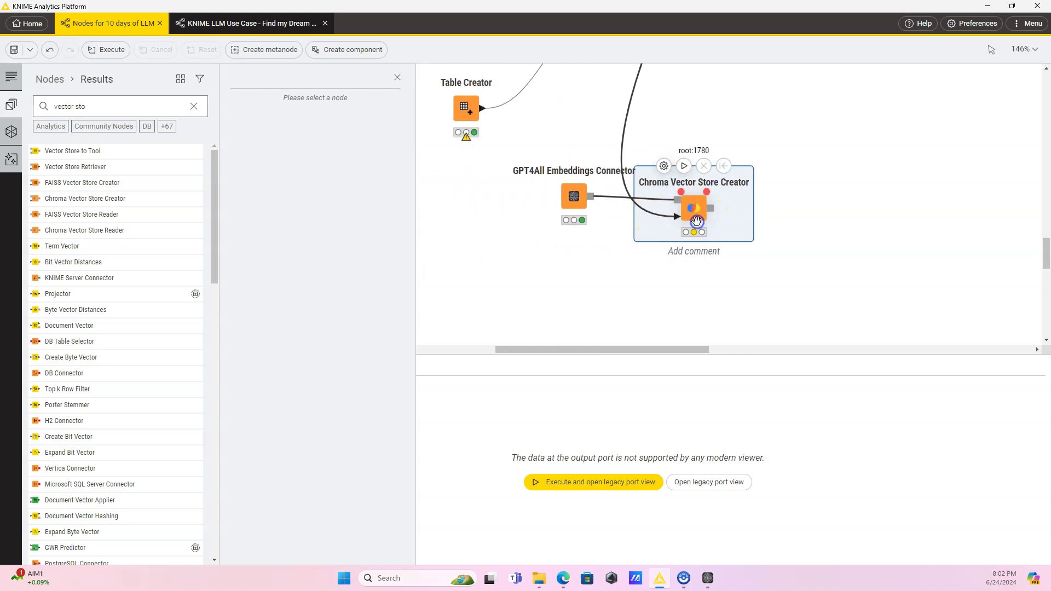
- Set Text as the Chroma store's document column and remove it from the metadata columns
click(663, 166)
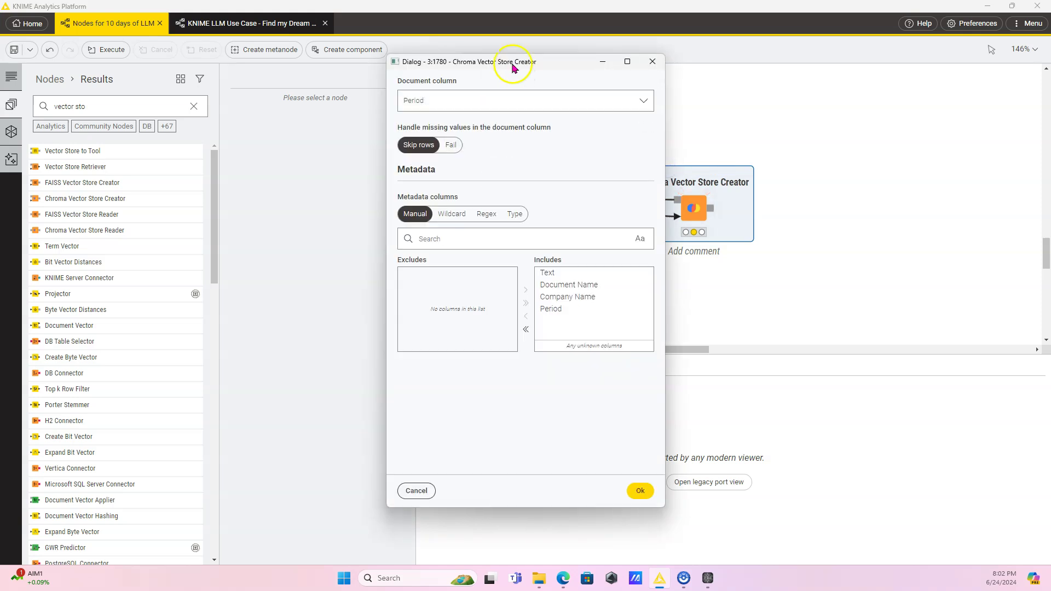
click(473, 100)
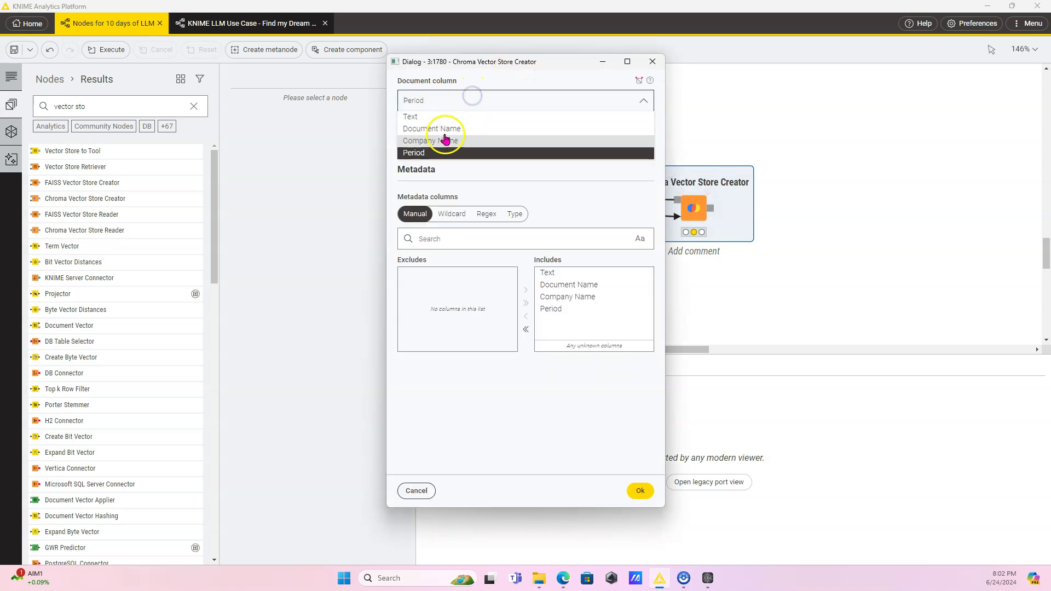
click(455, 118)
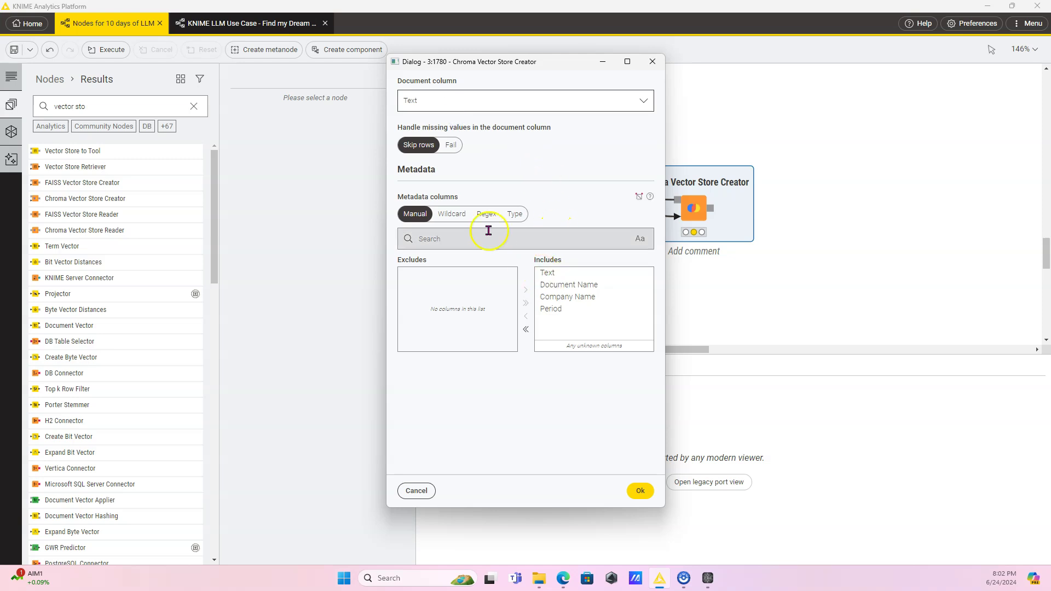
double_click(563, 273)
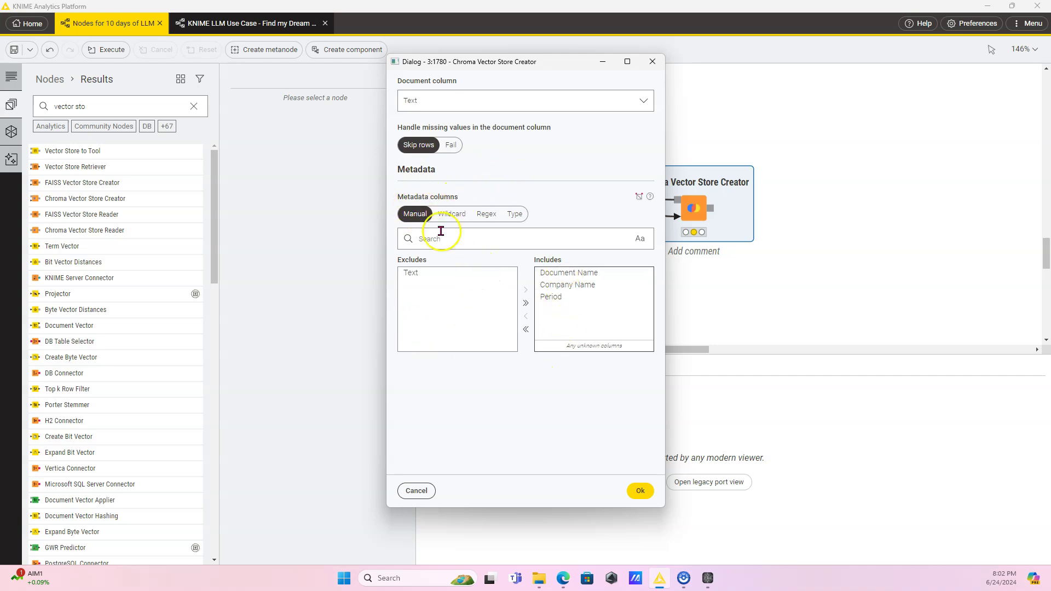
click(641, 491)
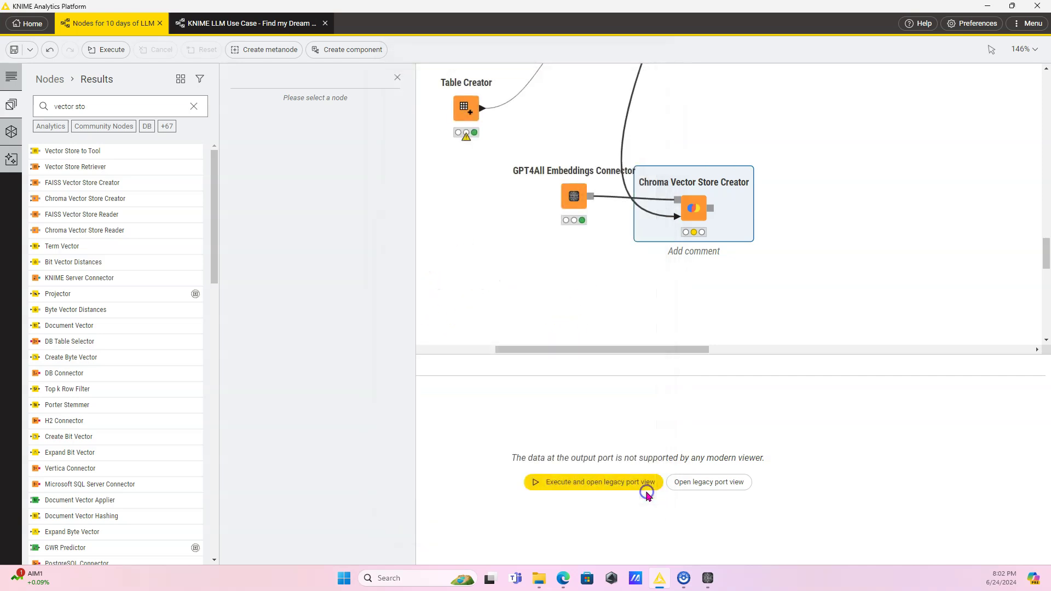
- Run the Chroma Vector Store Creator and place a Vector Store Retriever to its right
mouse_move(693, 212)
click(684, 167)
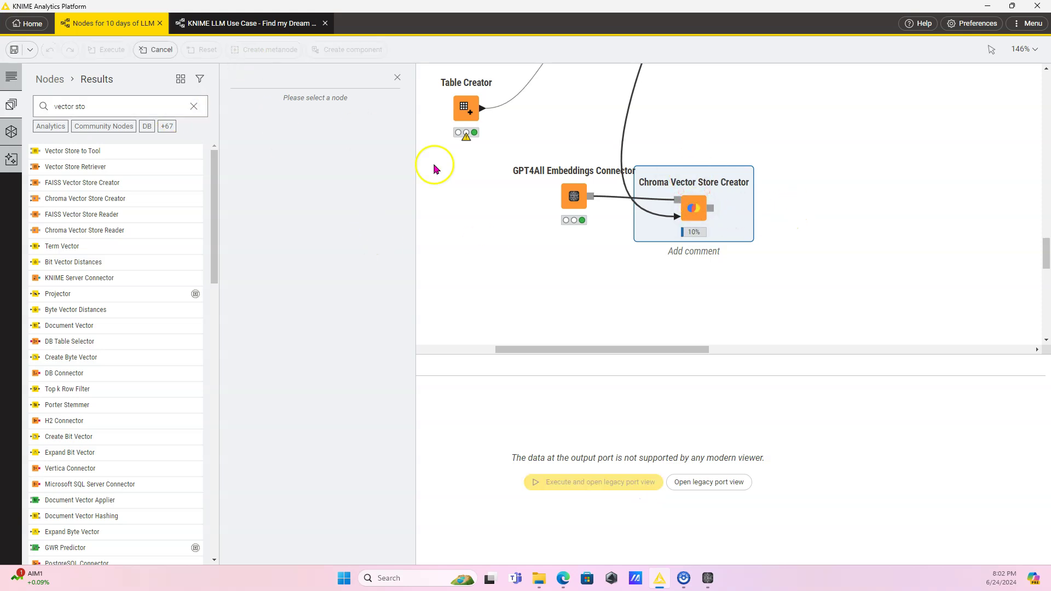
double_click(108, 167)
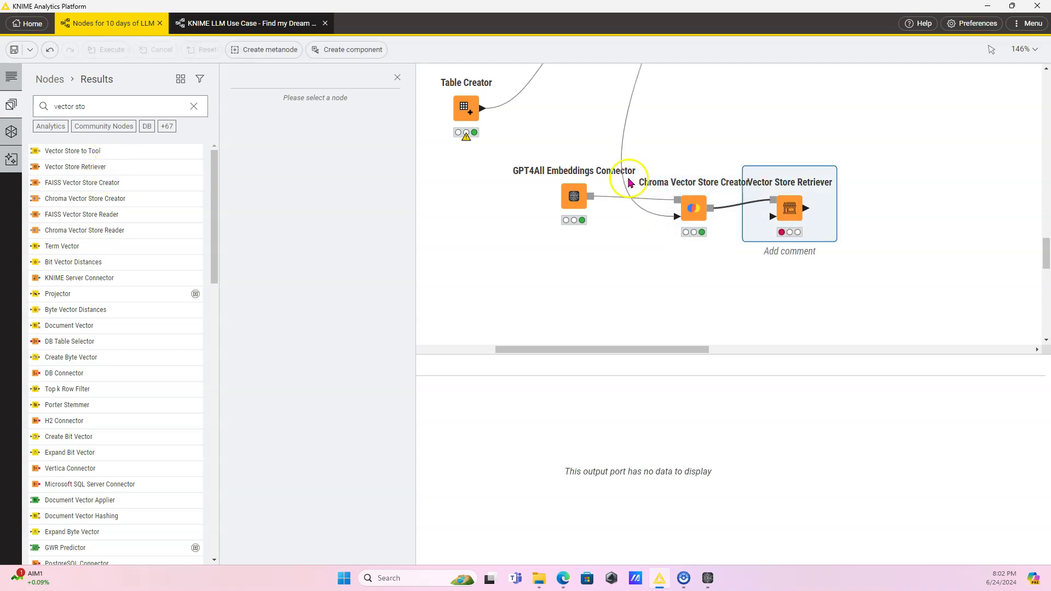
click(792, 218)
drag(793, 218, 841, 206)
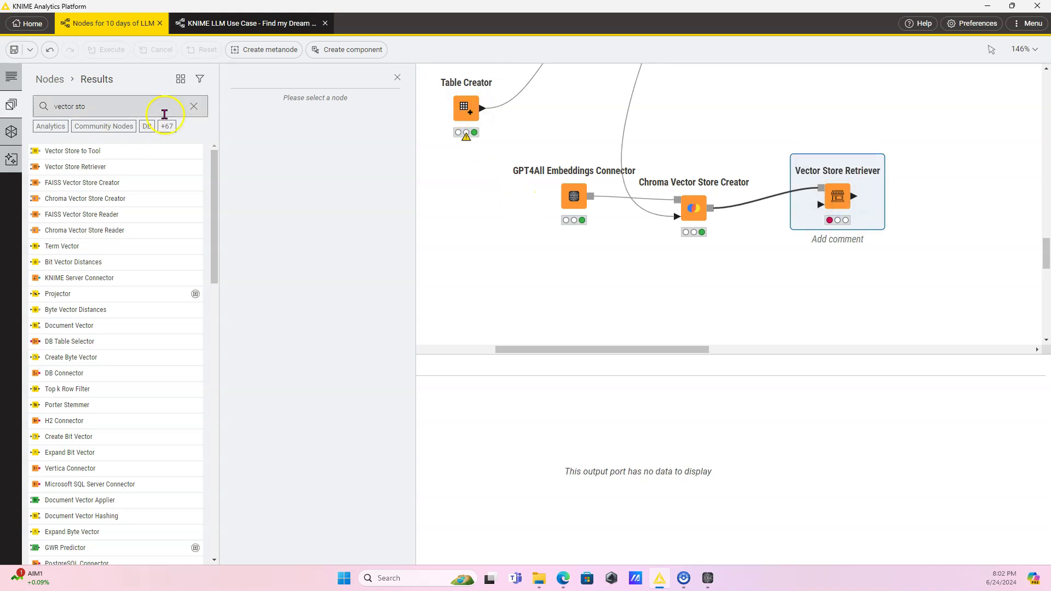
- Search 'table c' and add a Table Creator wired into the retriever's query input
click(195, 107)
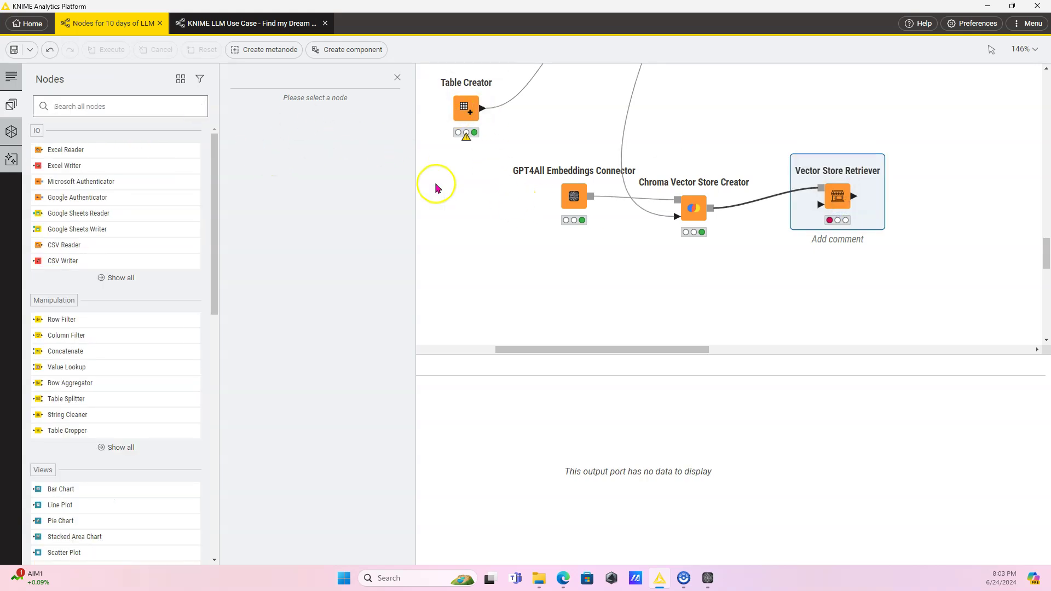
click(98, 114)
text(table)
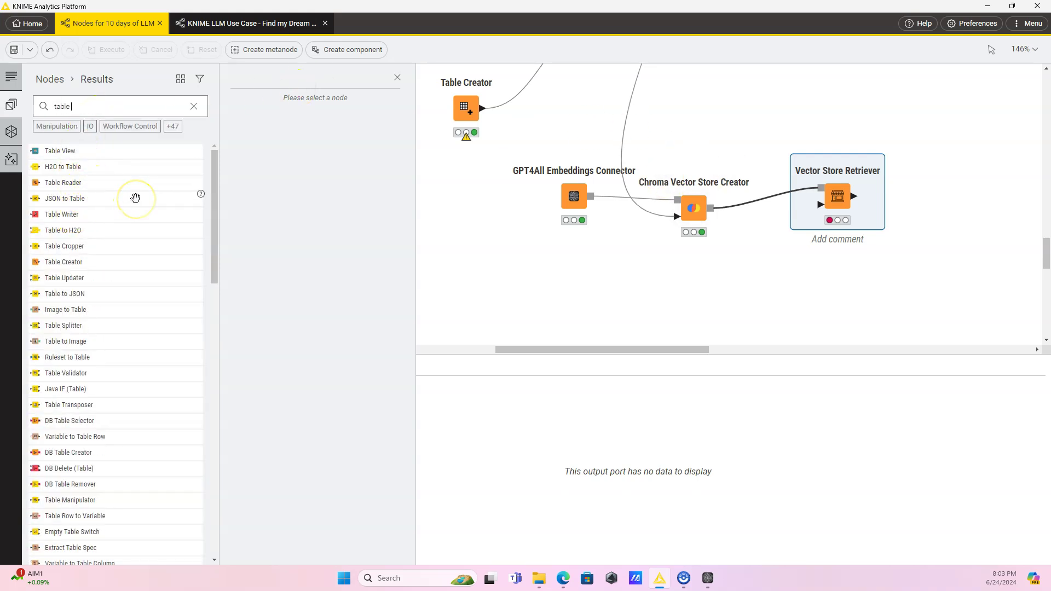
text( c)
drag(137, 164, 821, 205)
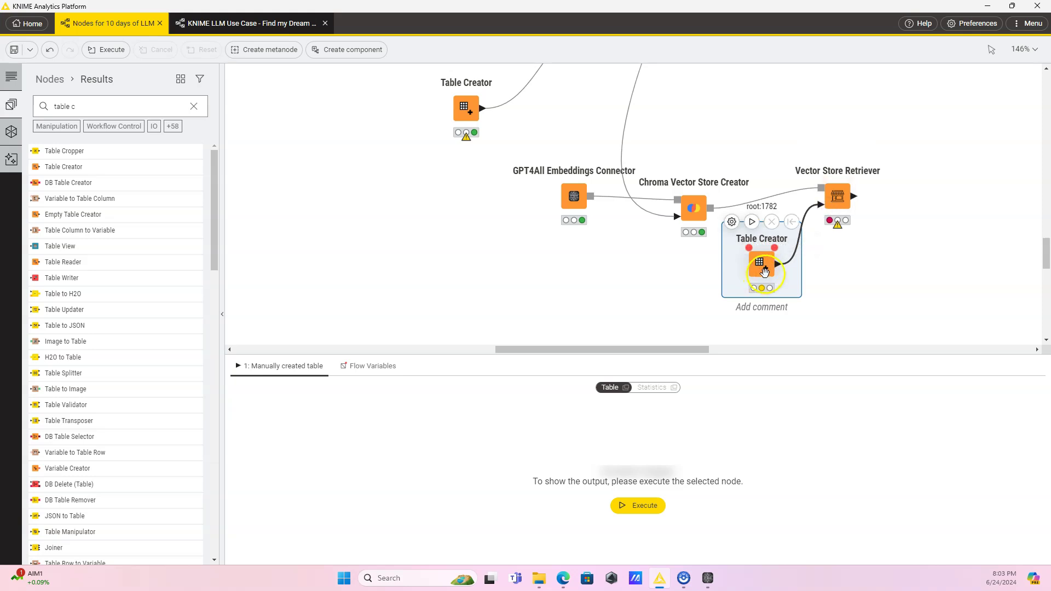
- Rename the Table Creator's first column to Question and enter 'What was said about VR or virtual reality' in Row0
double_click(764, 272)
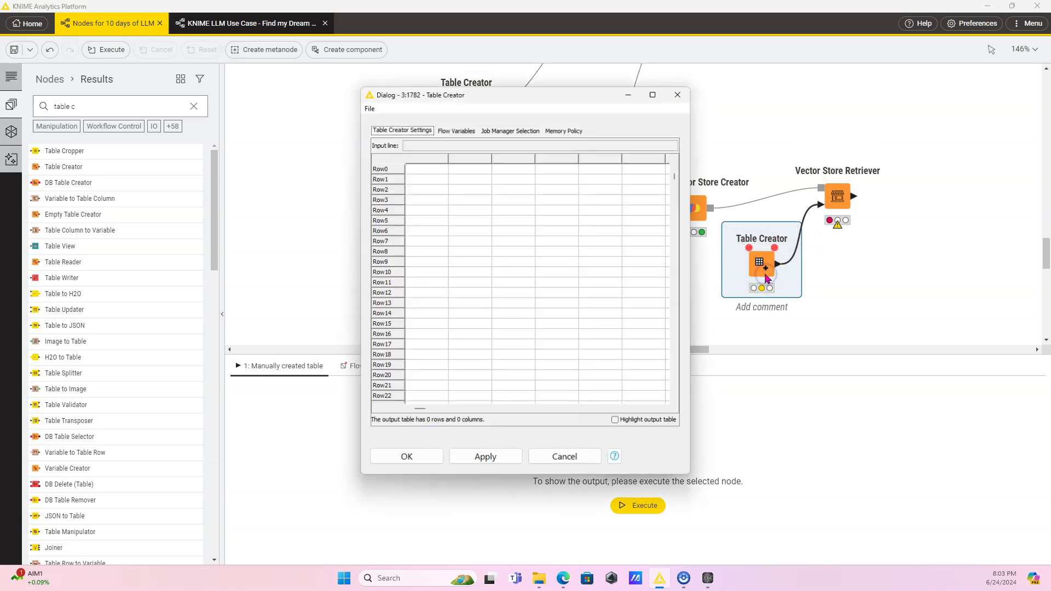
click(429, 159)
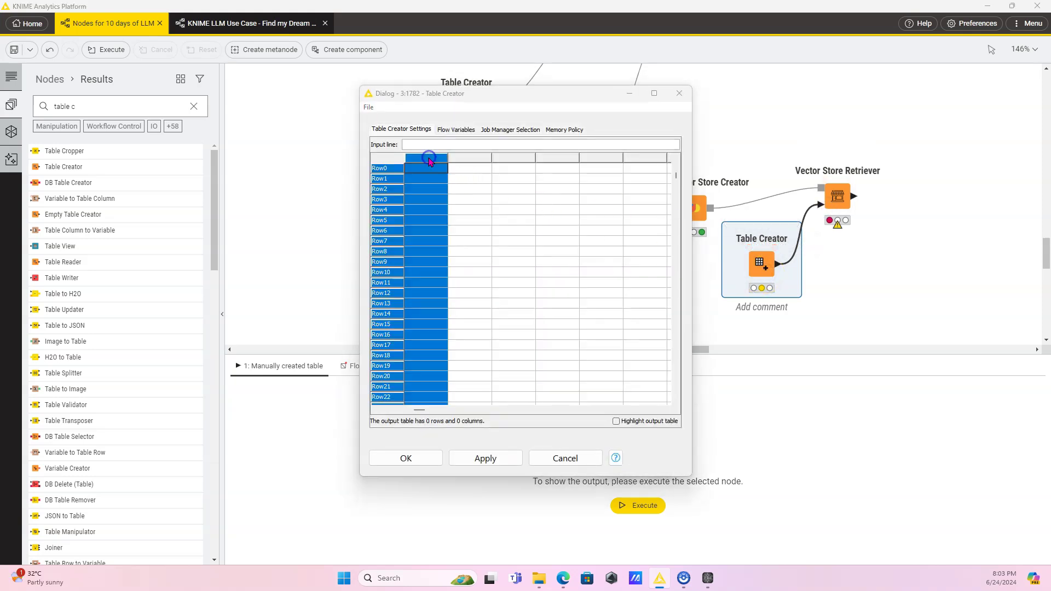
click(841, 372)
click(421, 170)
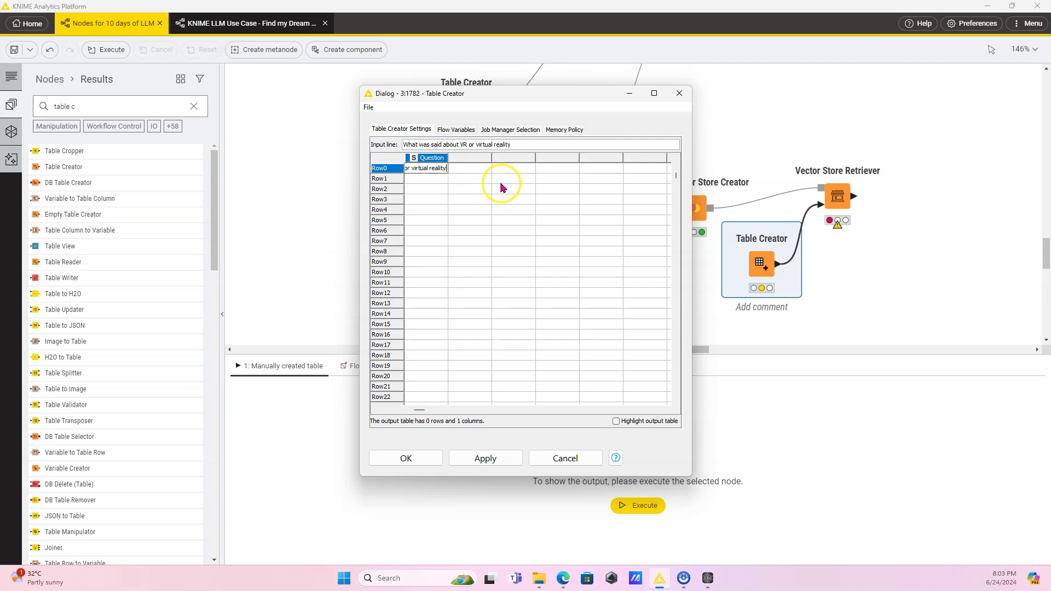
click(482, 458)
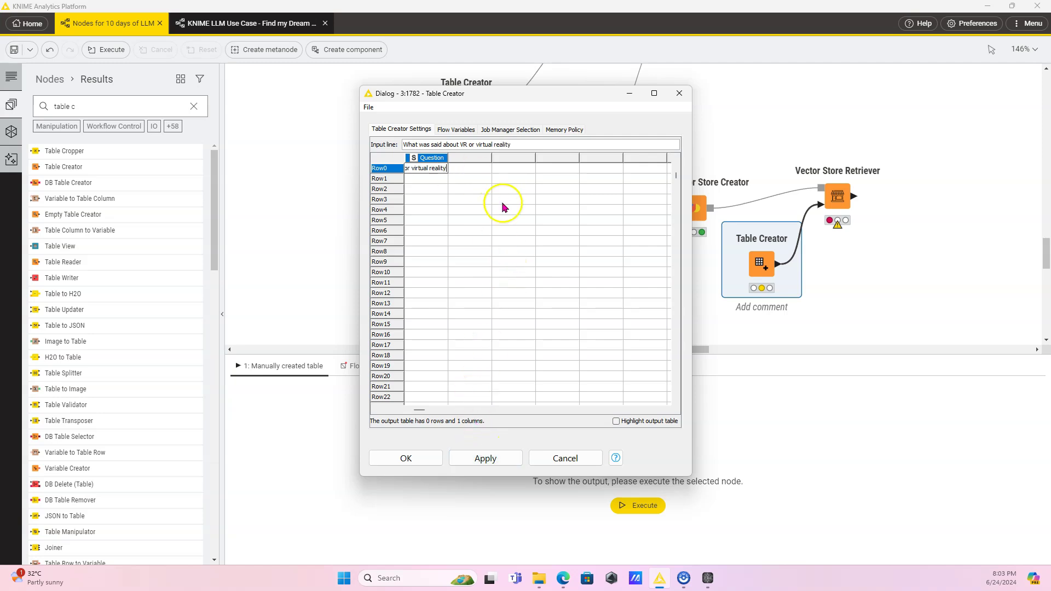
click(481, 457)
click(434, 459)
- Set the Vector Store Retriever to return 5 results for the Question column, then execute it
click(825, 178)
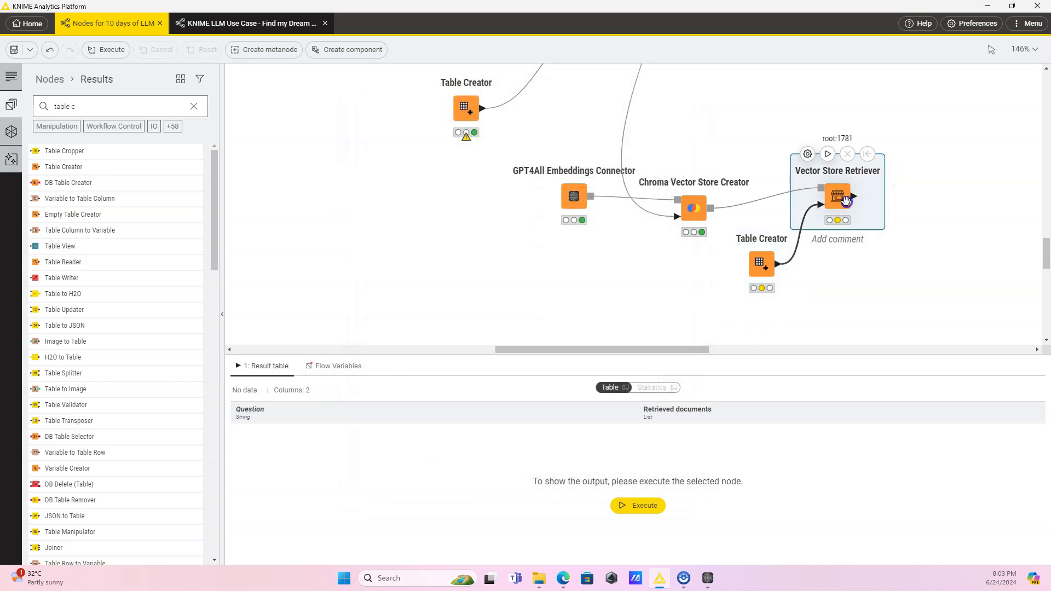
double_click(824, 175)
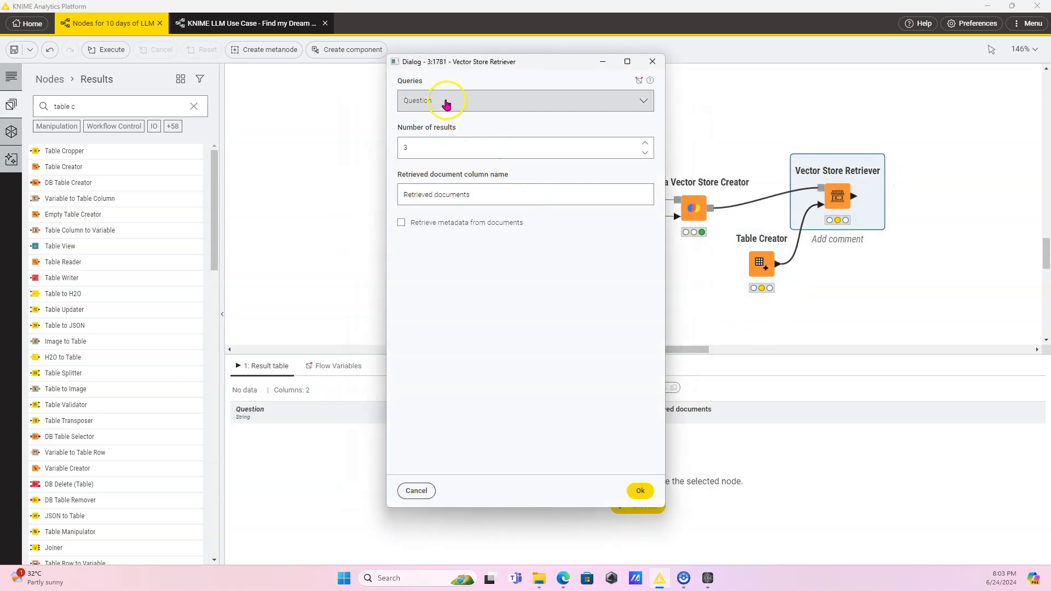
click(446, 103)
click(444, 102)
click(465, 149)
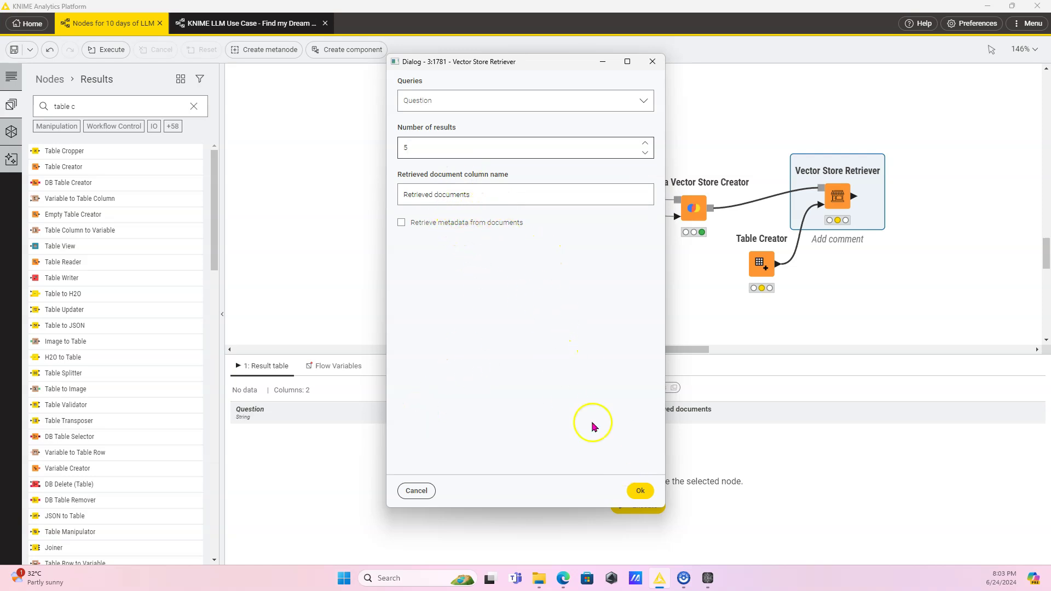
click(640, 491)
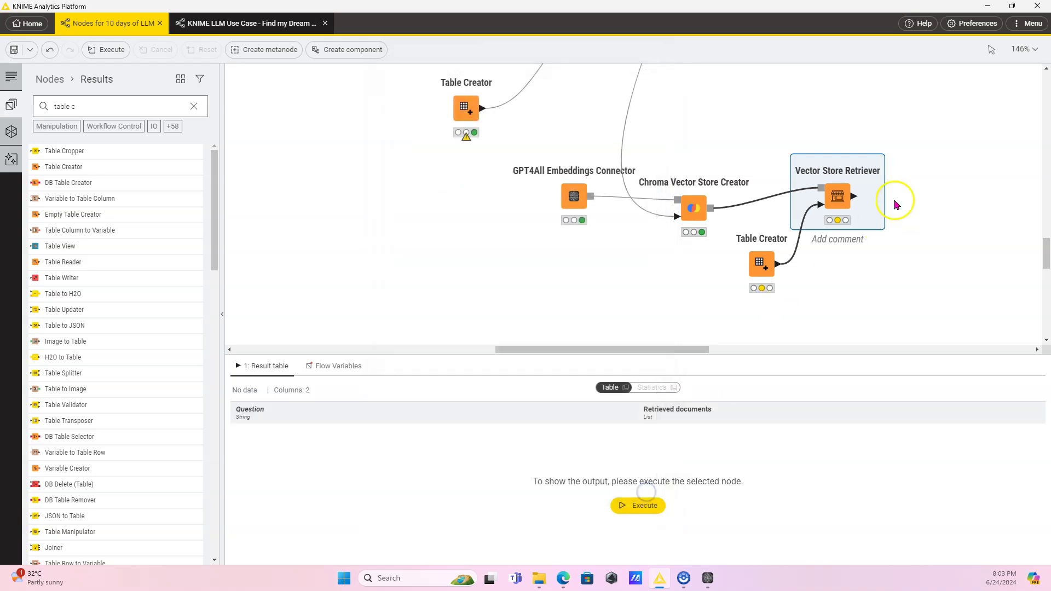
click(827, 154)
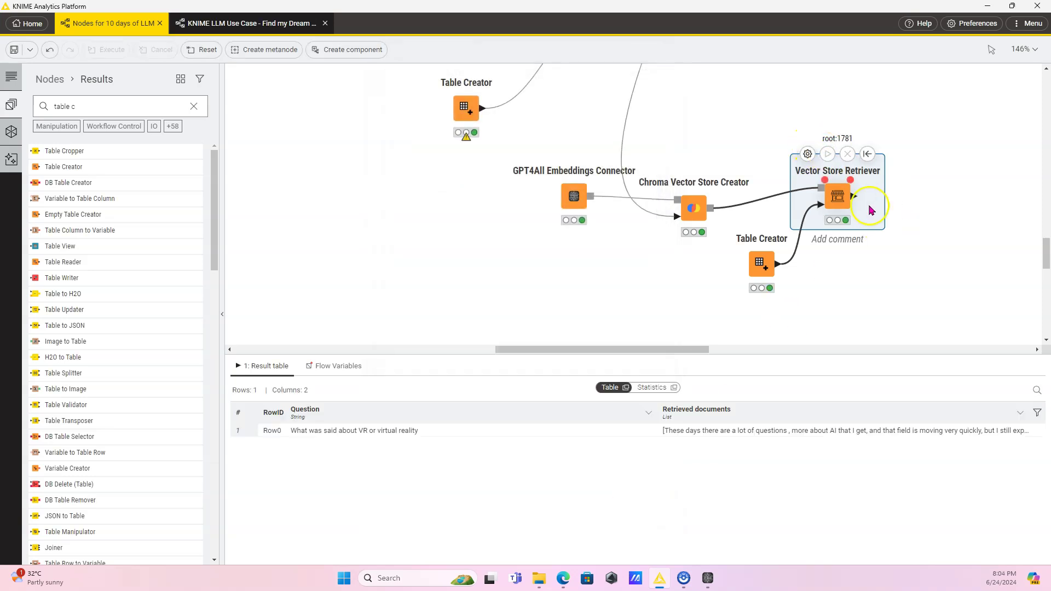
drag(883, 227, 662, 229)
- Add an Ungroup node after the retriever and execute it to split out 5 document rows
mouse_move(541, 196)
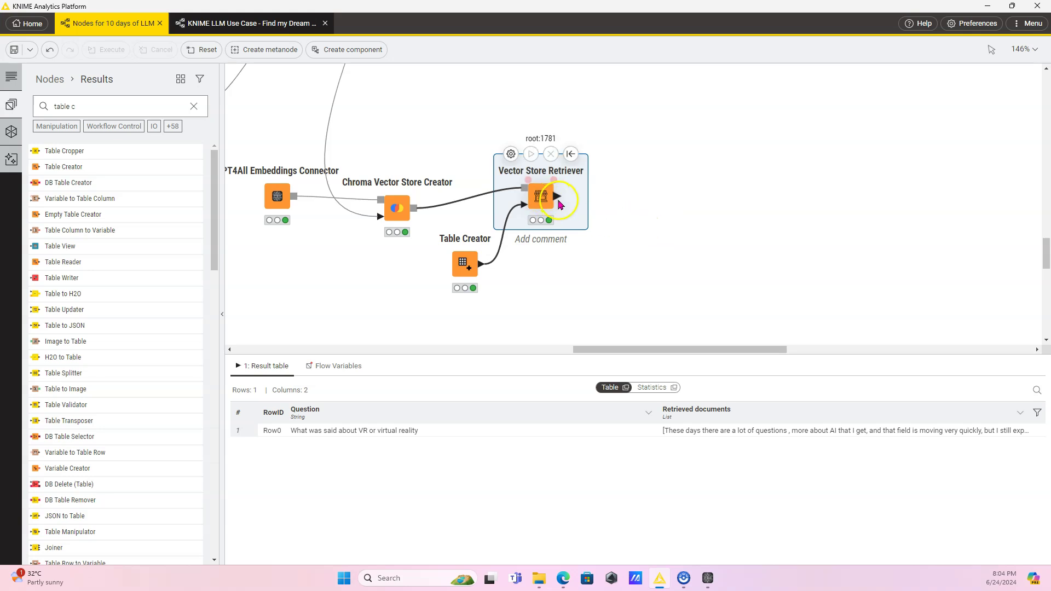
drag(554, 201, 652, 196)
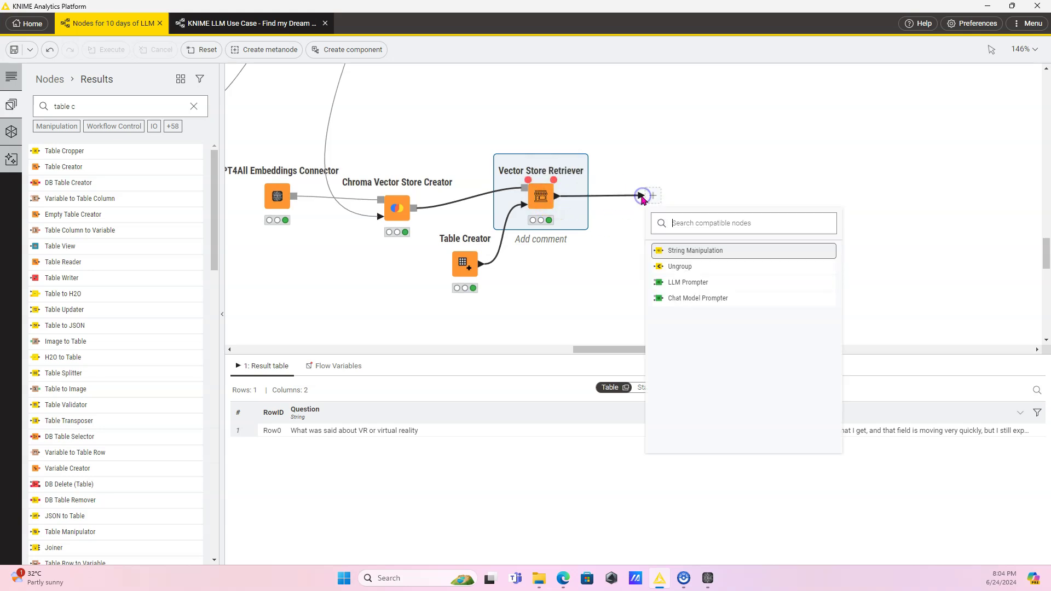
click(677, 267)
mouse_move(662, 170)
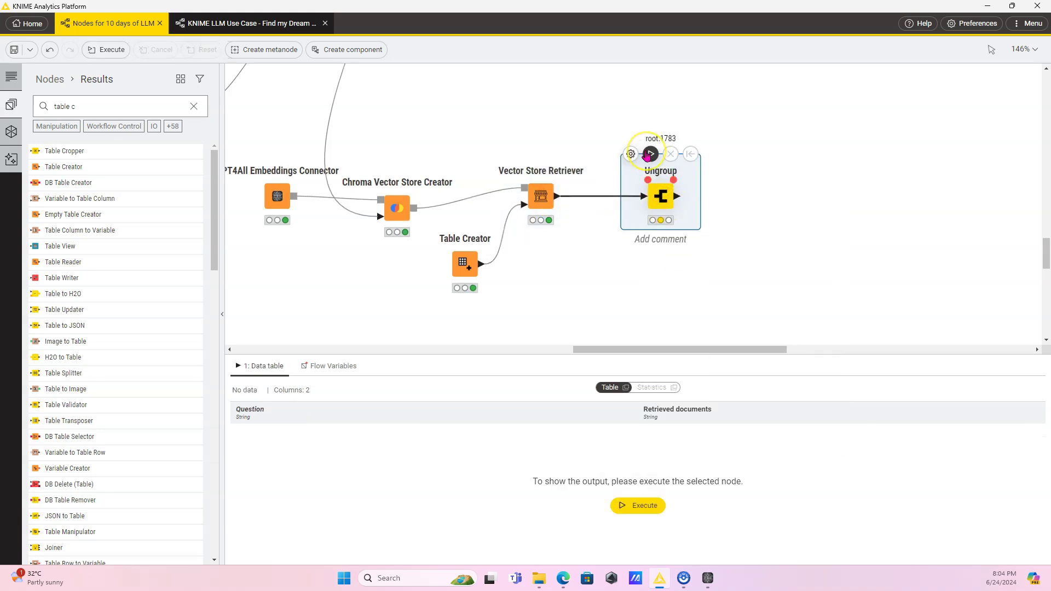
click(649, 154)
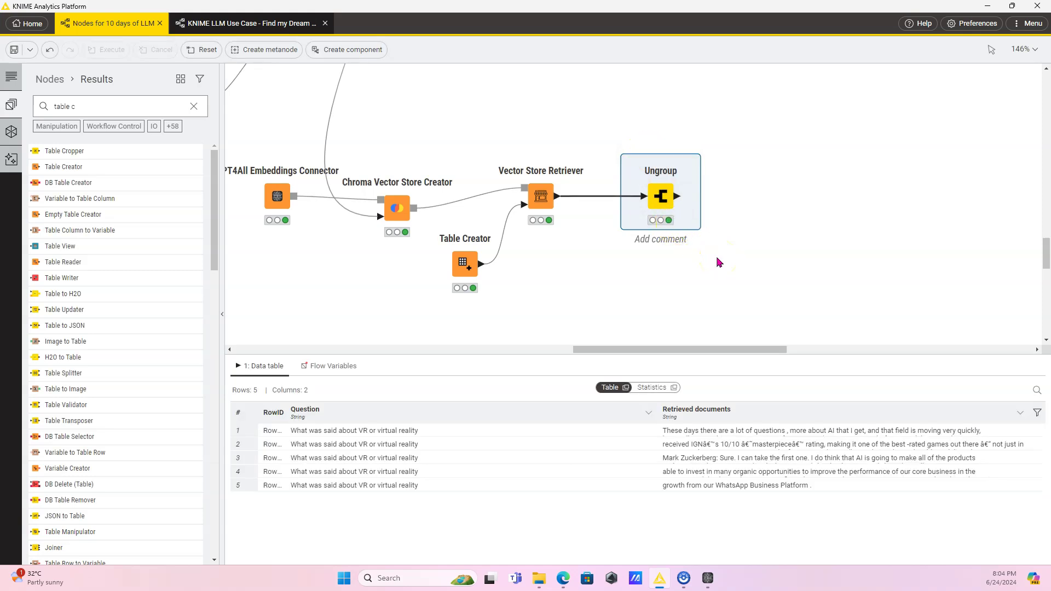
- Attach a Tile View (JavaScript) node after Ungroup with the Question column excluded
mouse_move(679, 205)
drag(677, 200, 749, 201)
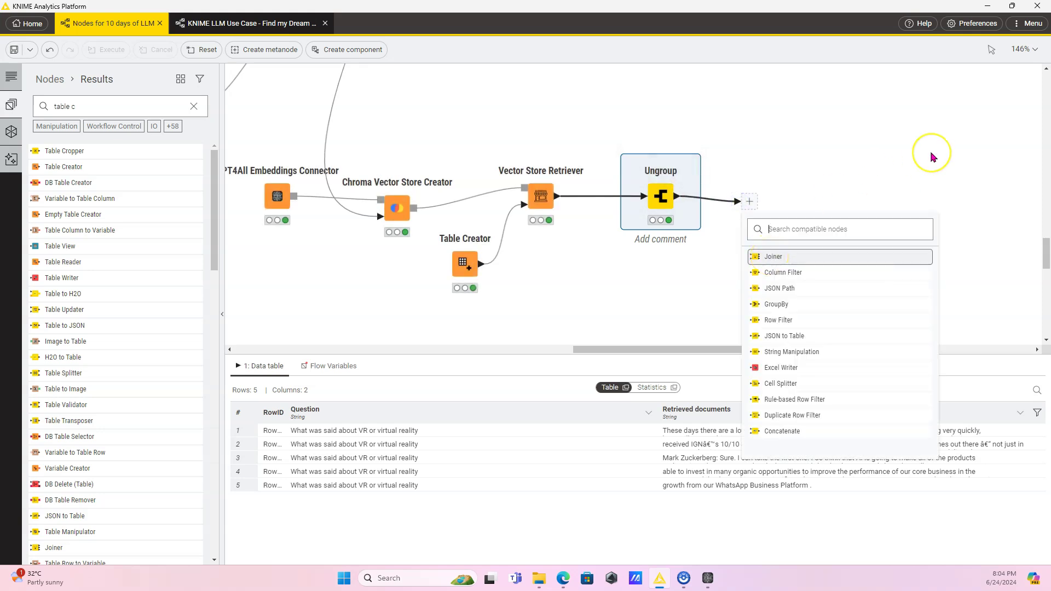
text(tile)
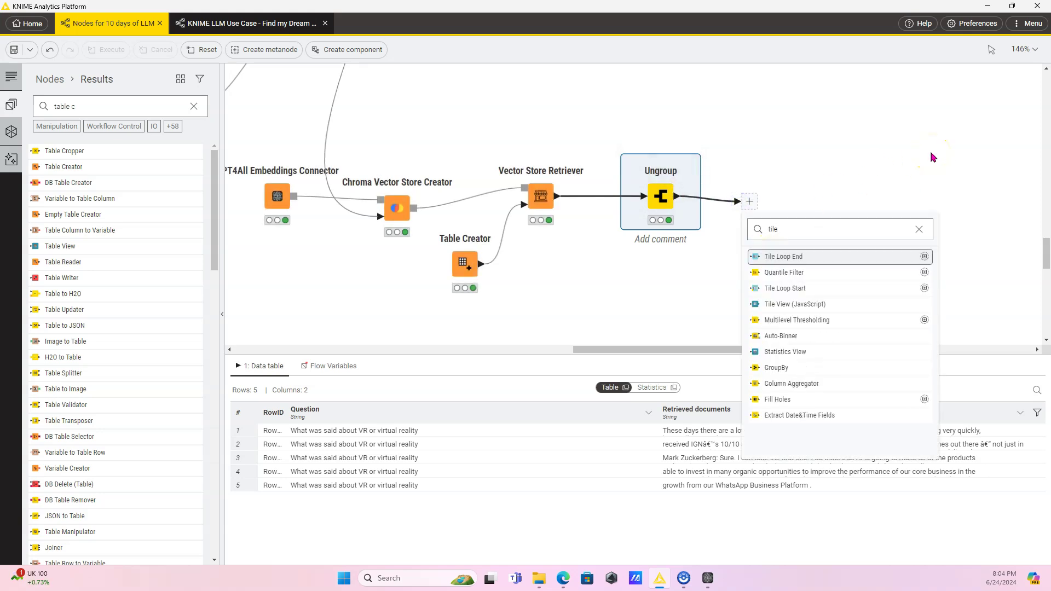
click(793, 304)
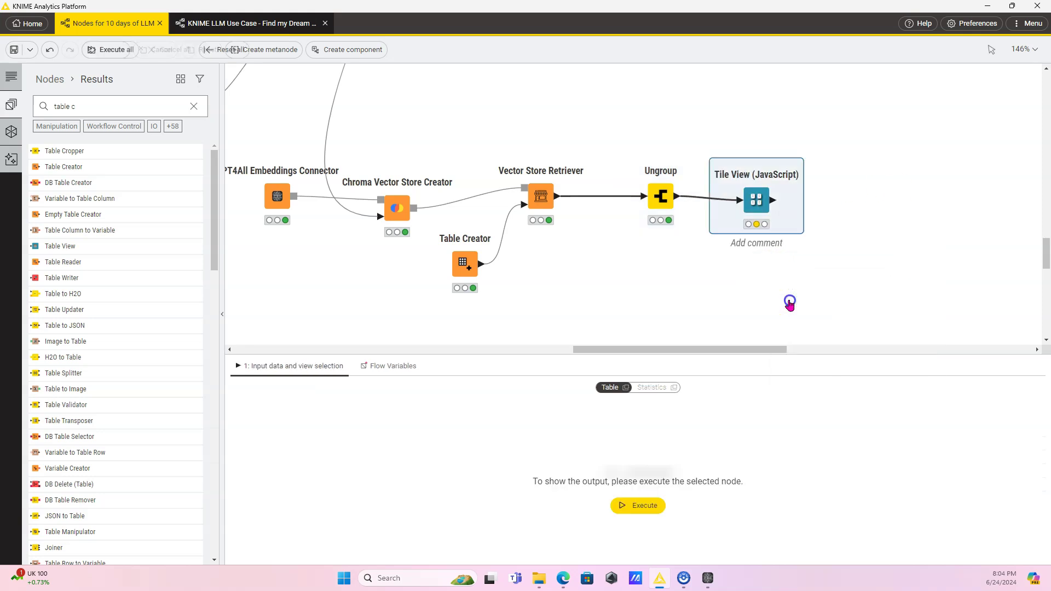
double_click(762, 204)
click(581, 349)
double_click(581, 349)
click(481, 504)
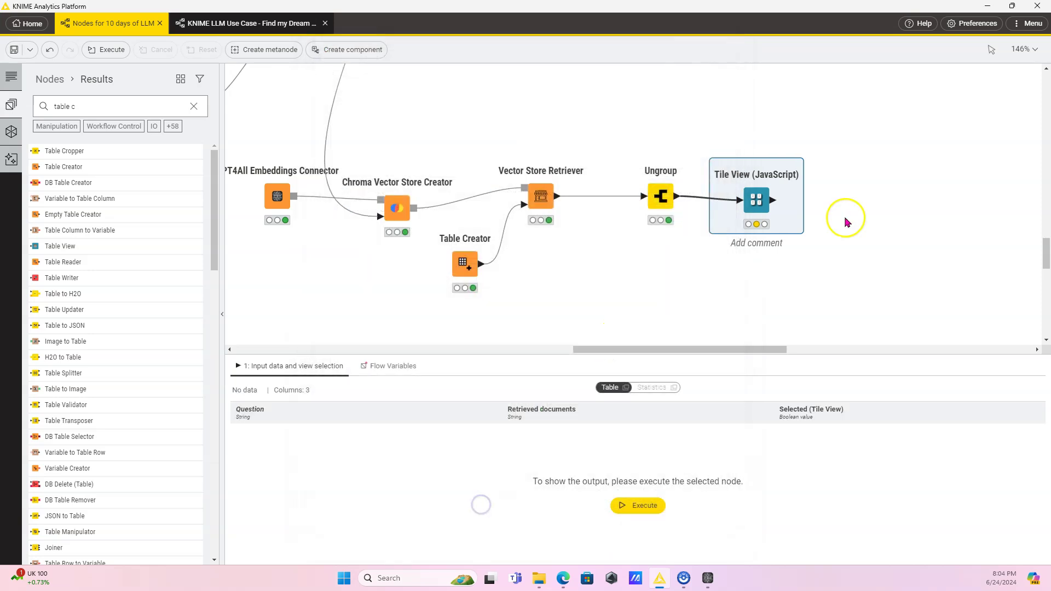
- Execute the Tile View, browse tiles Row0_1 to Row0_5 full screen, then close it discarding changes
click(790, 156)
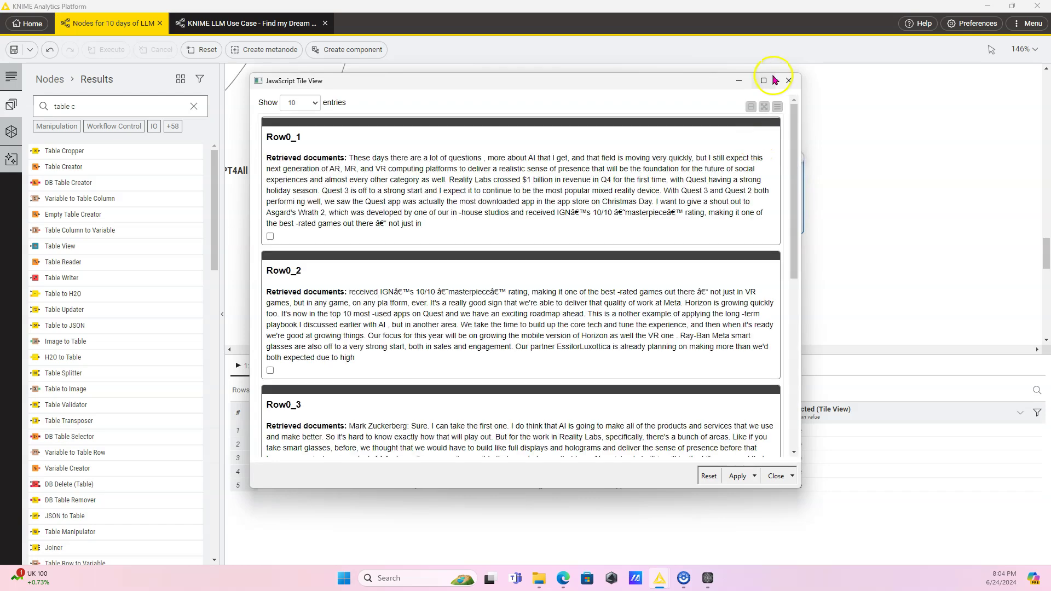
click(766, 80)
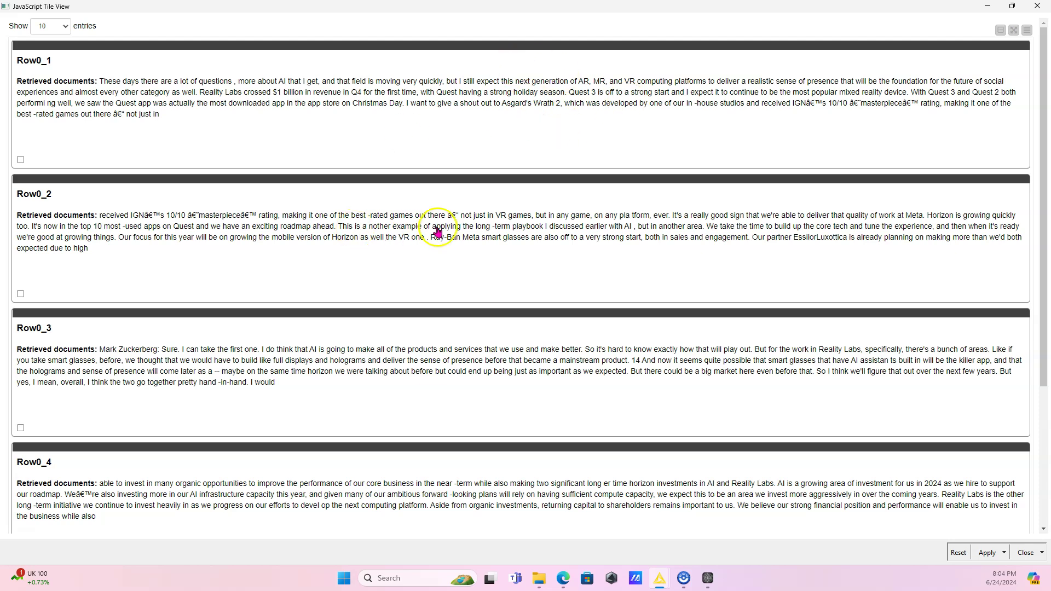
scroll(499, 232, down, 3)
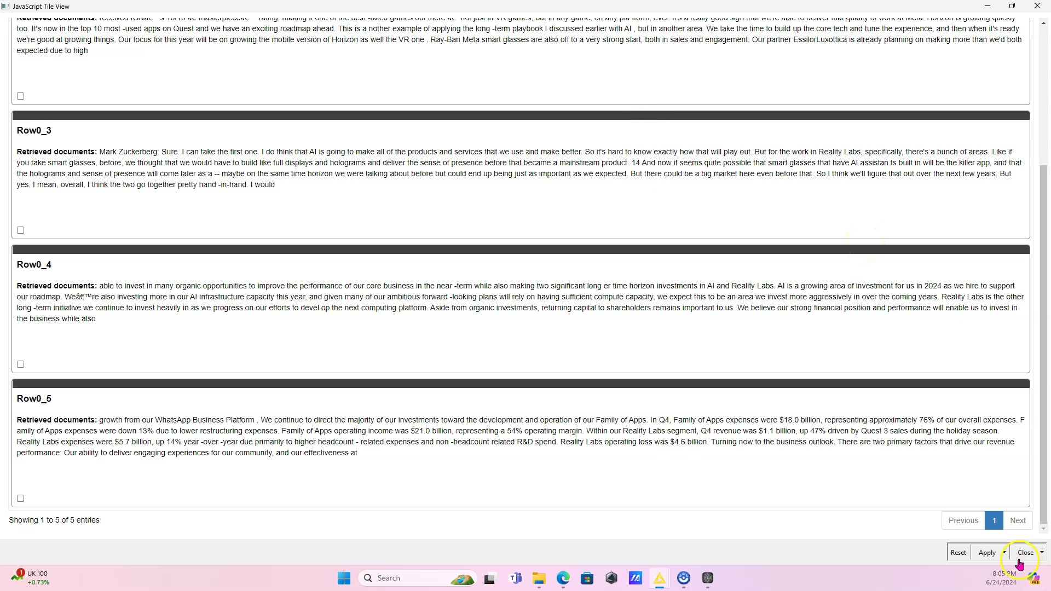
click(1037, 8)
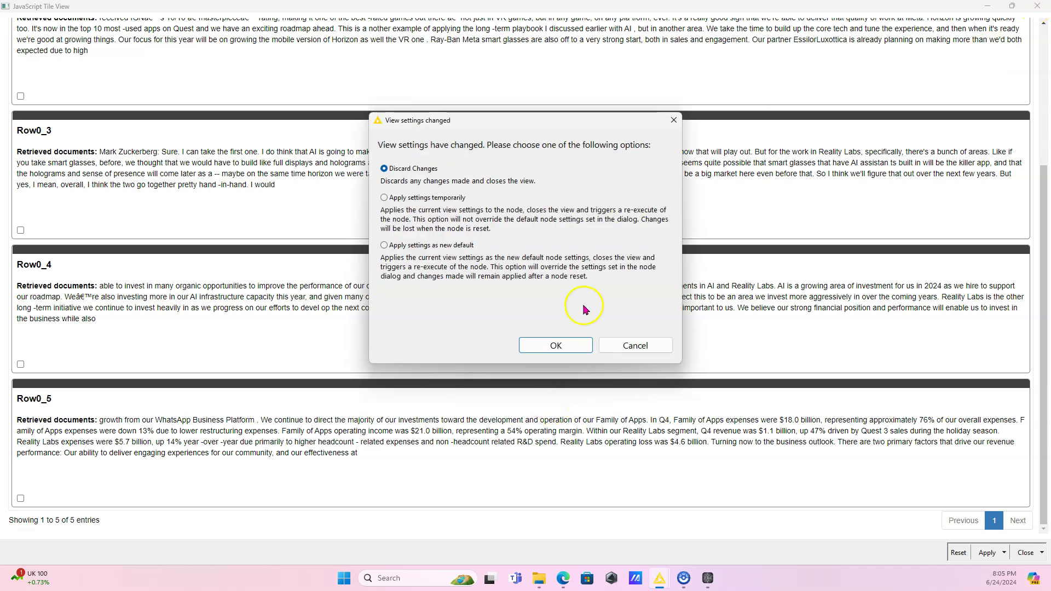
click(556, 345)
scroll(864, 207, right, 1)
scroll(864, 207, right, 5)
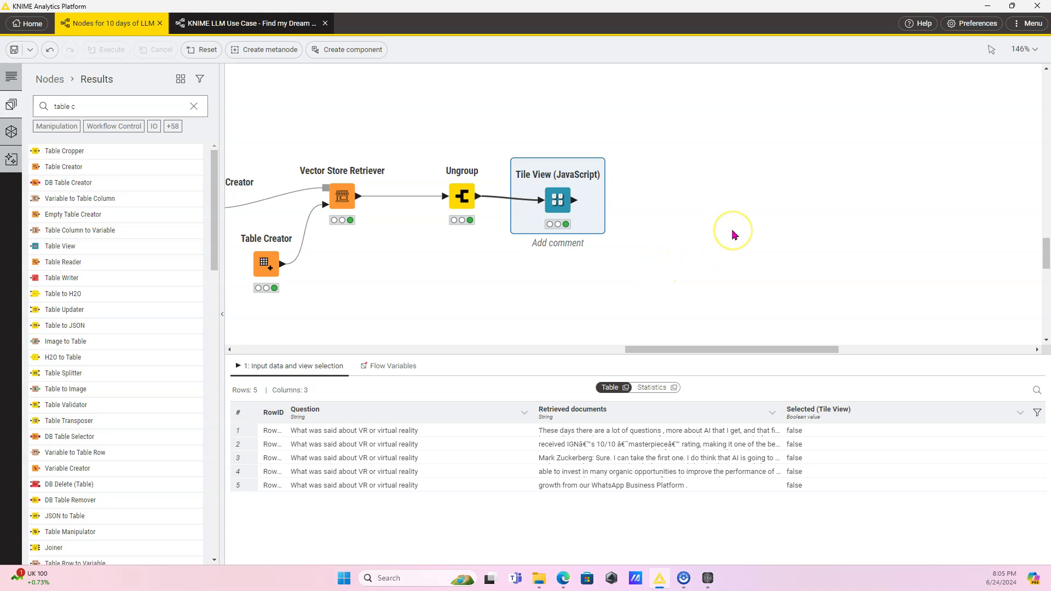
scroll(734, 235, down, 5)
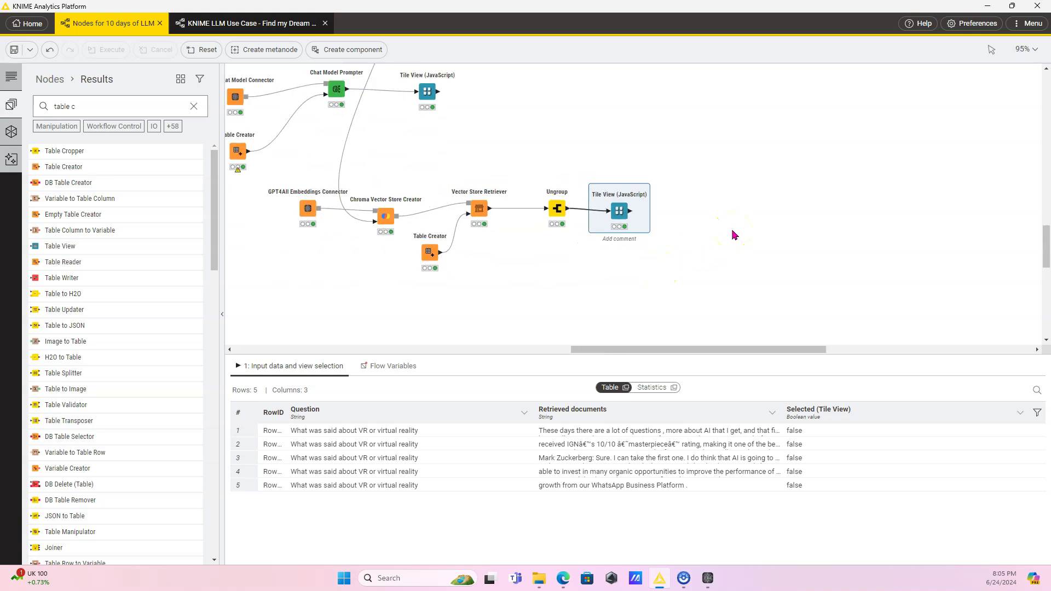